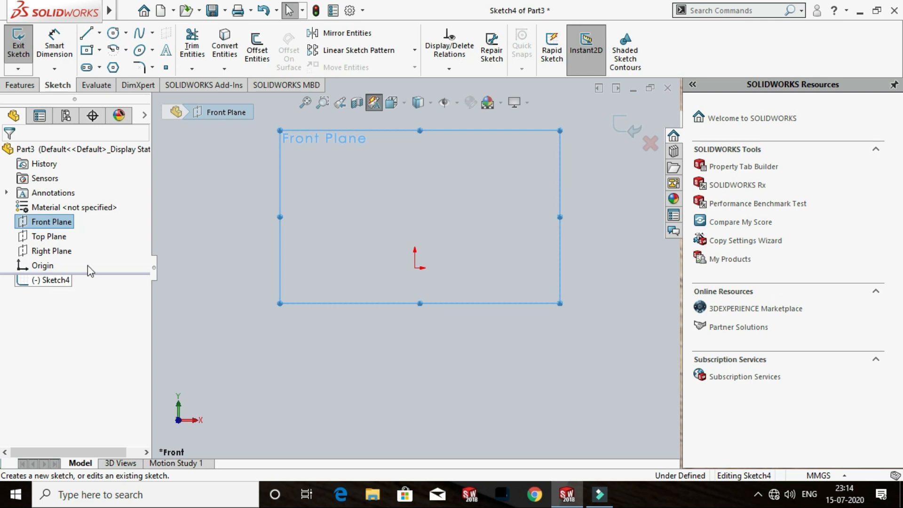
Draw a horizontal construction centerline on the Front Plane, passing through the origin and extending to both sides of it
left_click(51, 221)
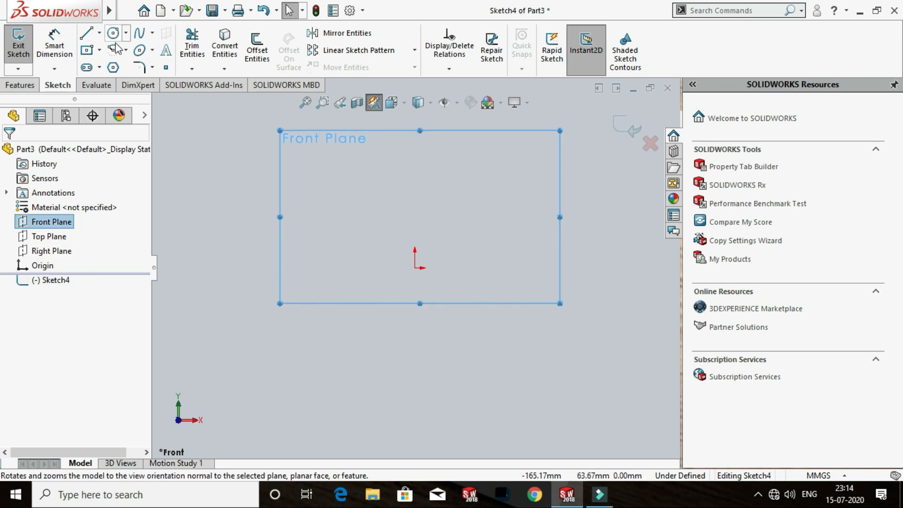
left_click(100, 34)
left_click(113, 62)
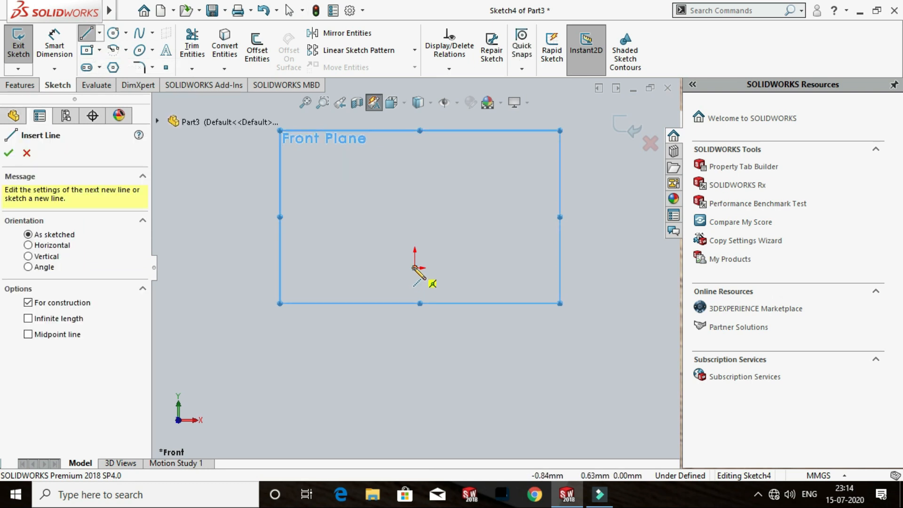
left_click(343, 267)
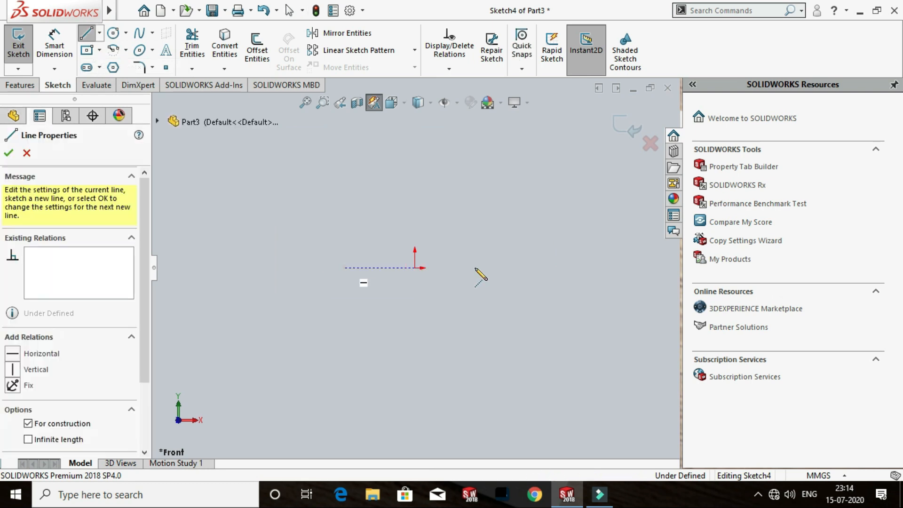
left_click(524, 267)
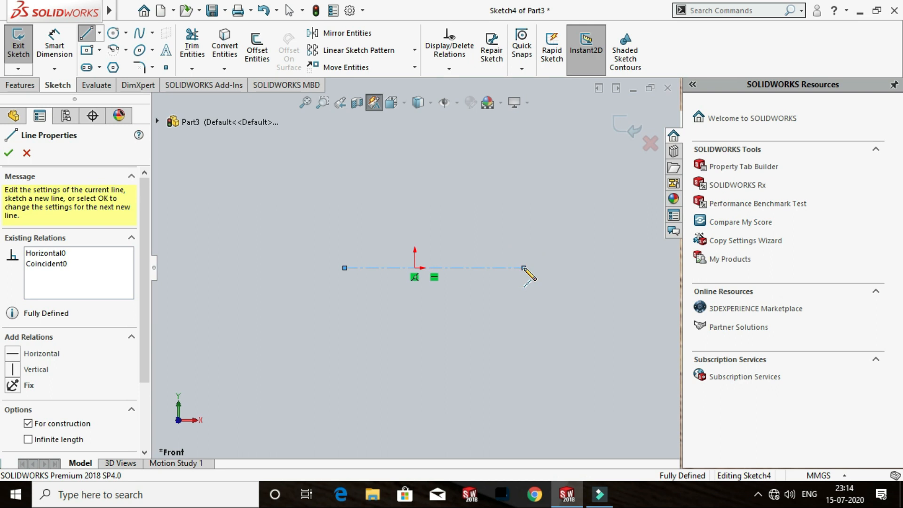
key("Escape")
key("Escape")
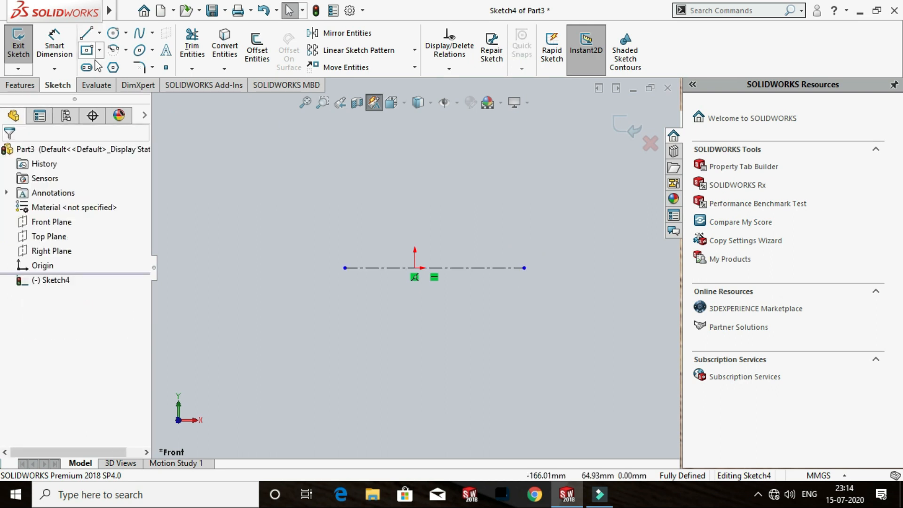
Sketch a center rectangle about 50 mm wide, centered directly above the origin and clear of the horizontal centerline
left_click(89, 53)
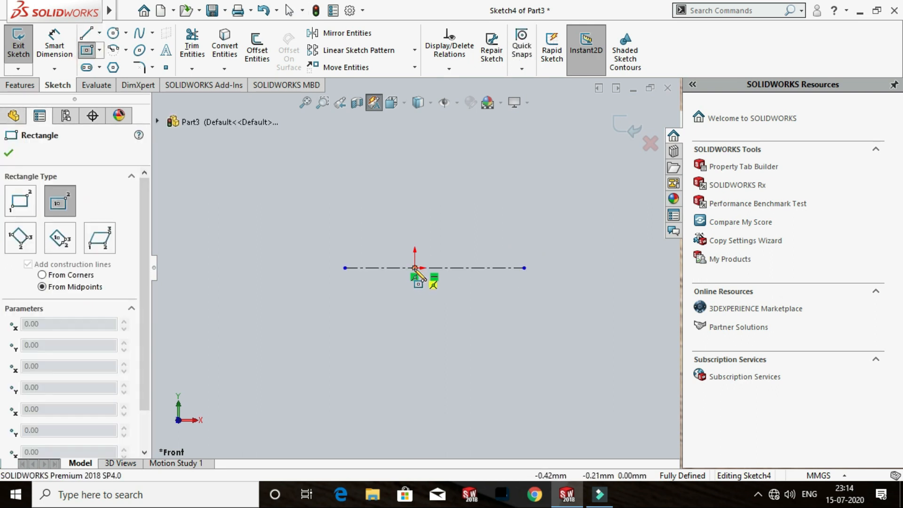
left_click(414, 166)
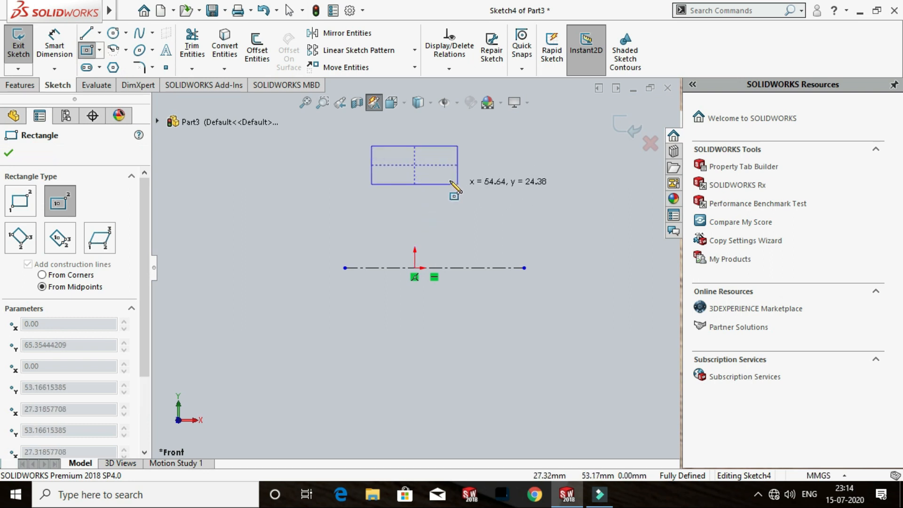
left_click(455, 182)
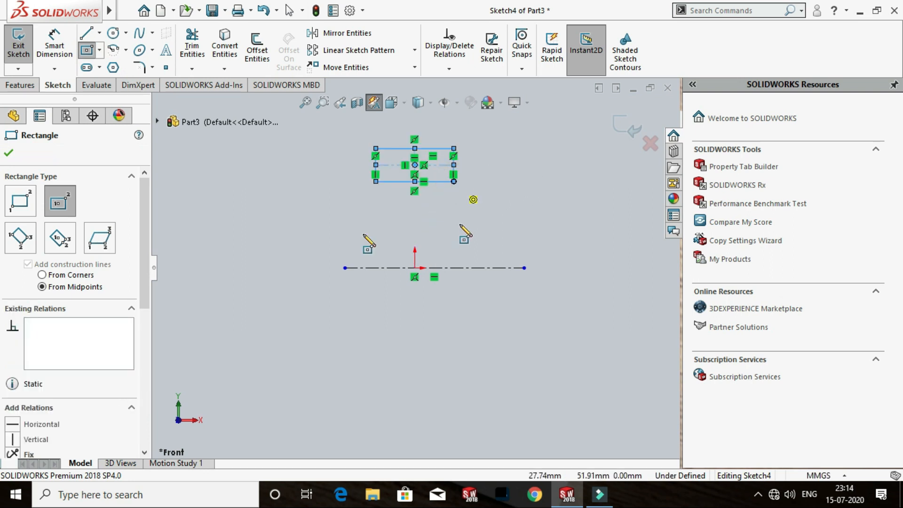
left_click(8, 152)
Dimension the rectangle's upper edge and set its width to 31 mm
left_click(66, 47)
scroll(499, 170, "down", 4)
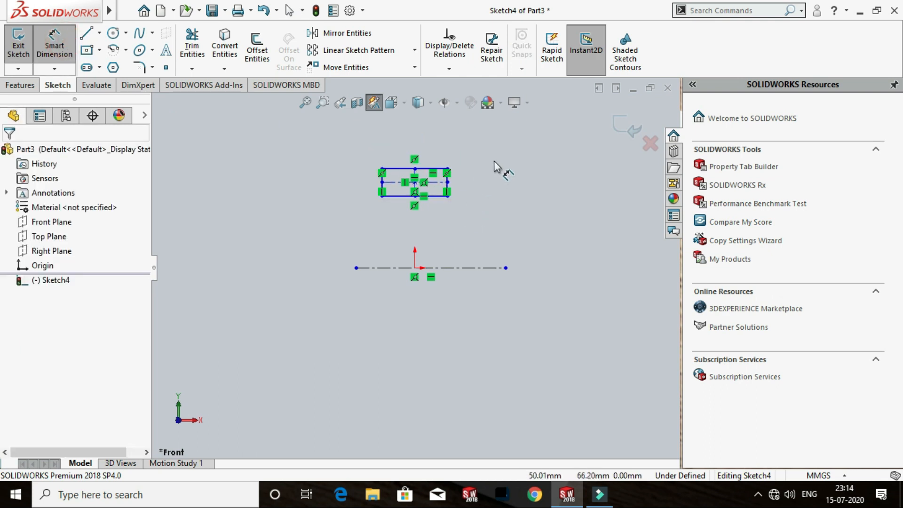
scroll(347, 259, "up", 3)
scroll(349, 279, "down", 2)
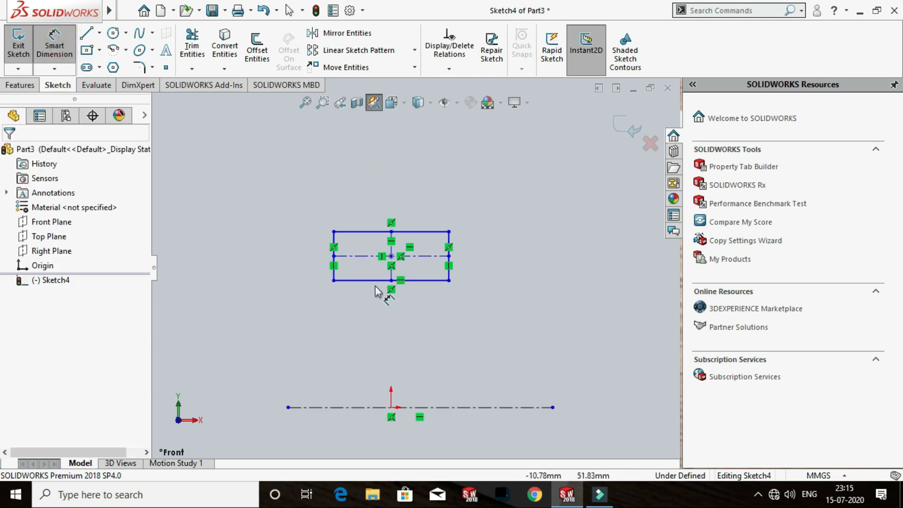
left_click(450, 254)
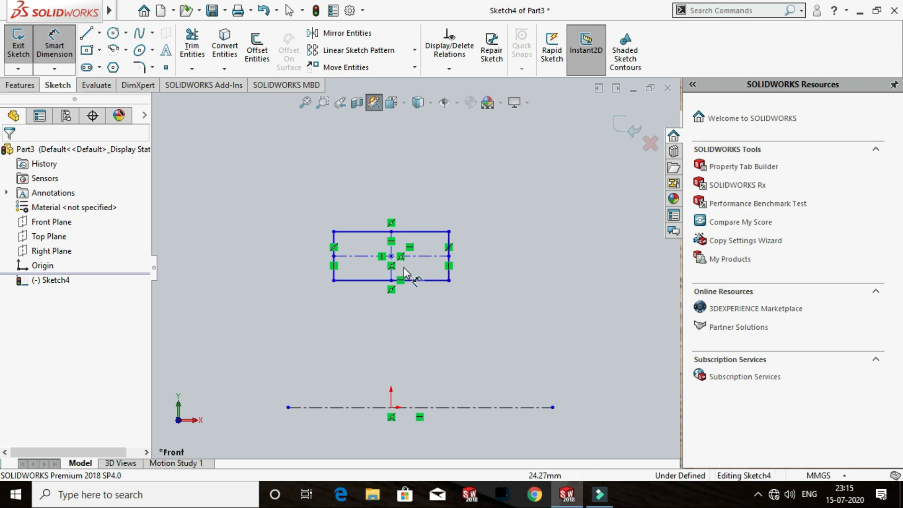
left_click(408, 233)
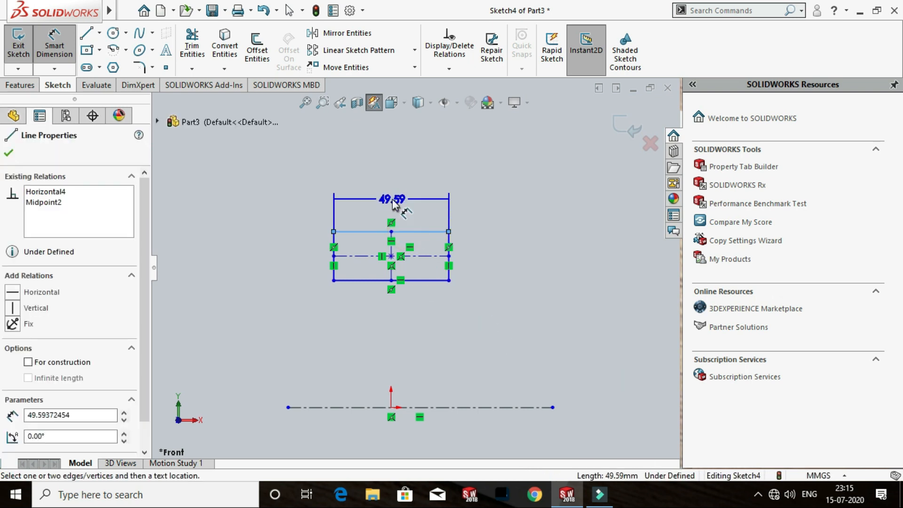
left_click(394, 202)
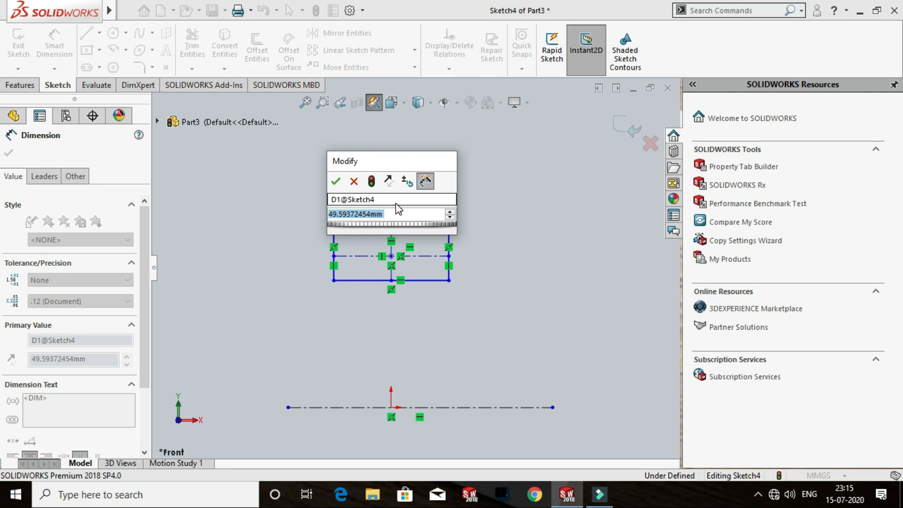
type("31")
key("Return")
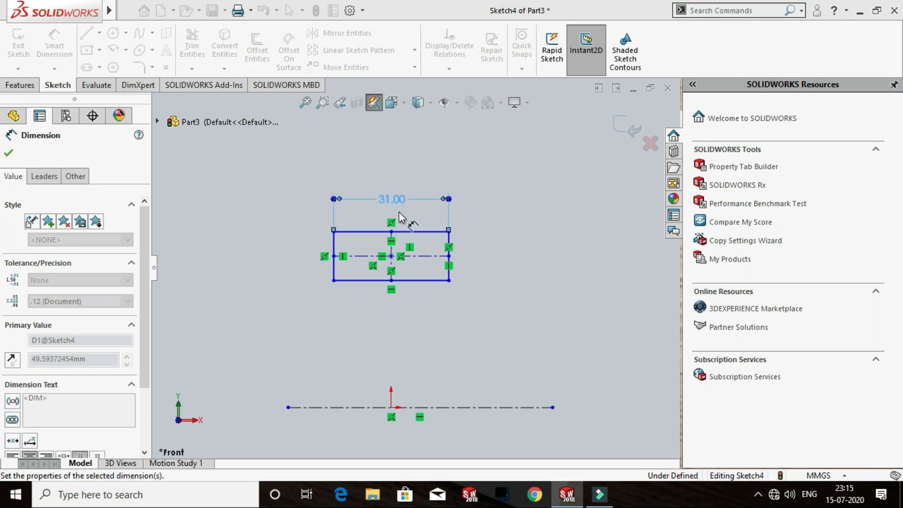
left_click(9, 154)
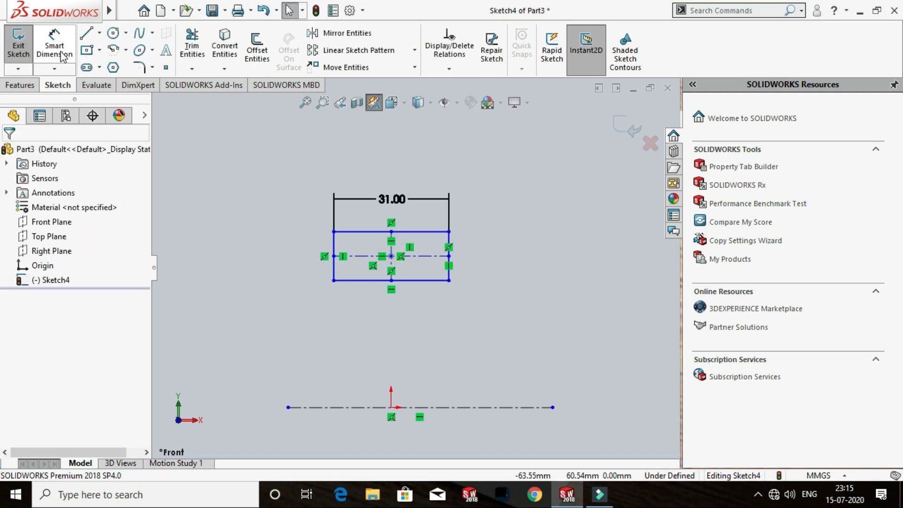
Dimension the distance from the horizontal centerline to the rectangle's lower edge as 53 mm
left_click(370, 407)
left_click(365, 280)
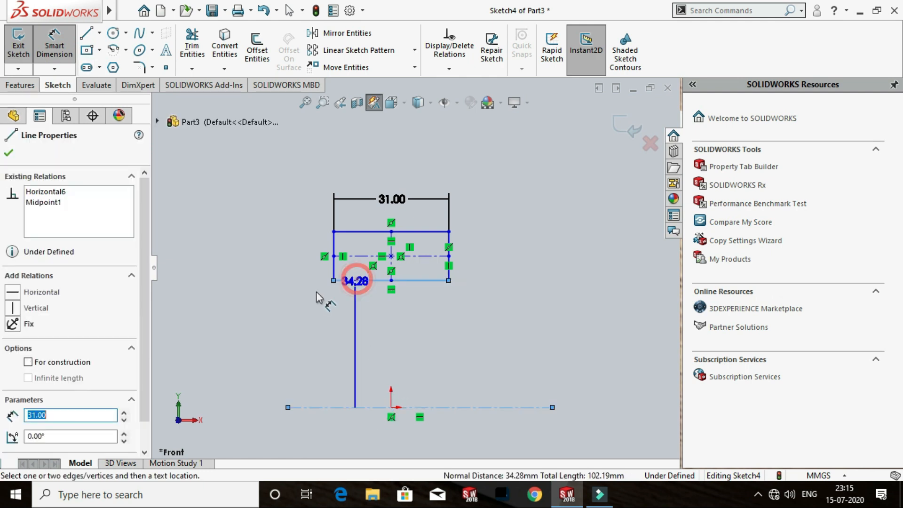
left_click(323, 334)
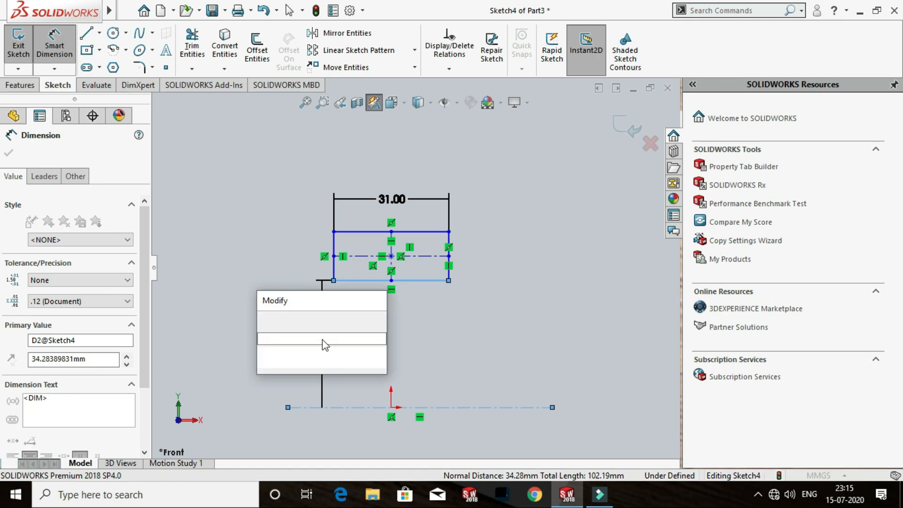
type("53")
key("Return")
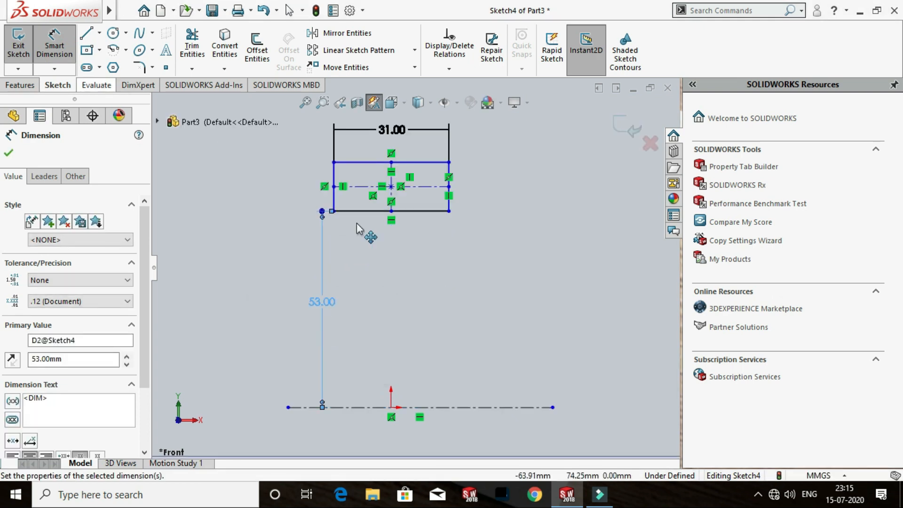
left_click(9, 152)
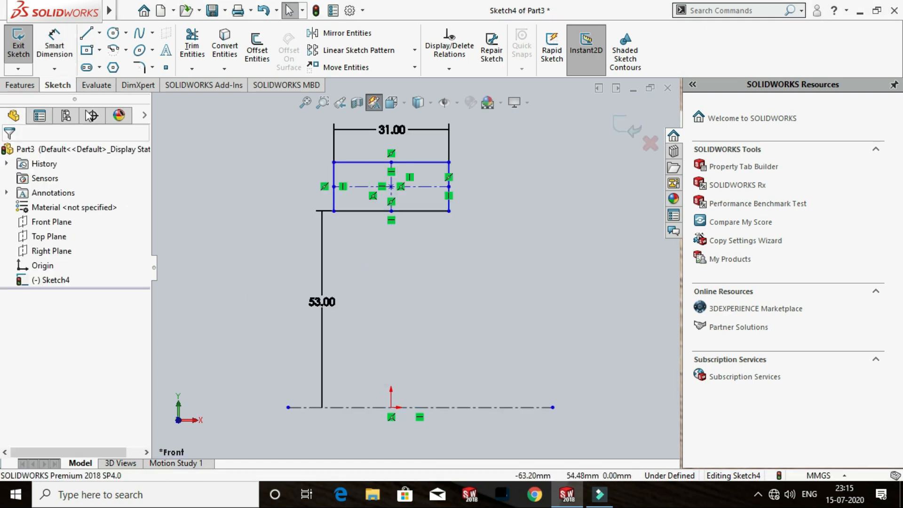
Dimension the distance from the horizontal centerline to the rectangle's upper edge as 65 mm
left_click(55, 47)
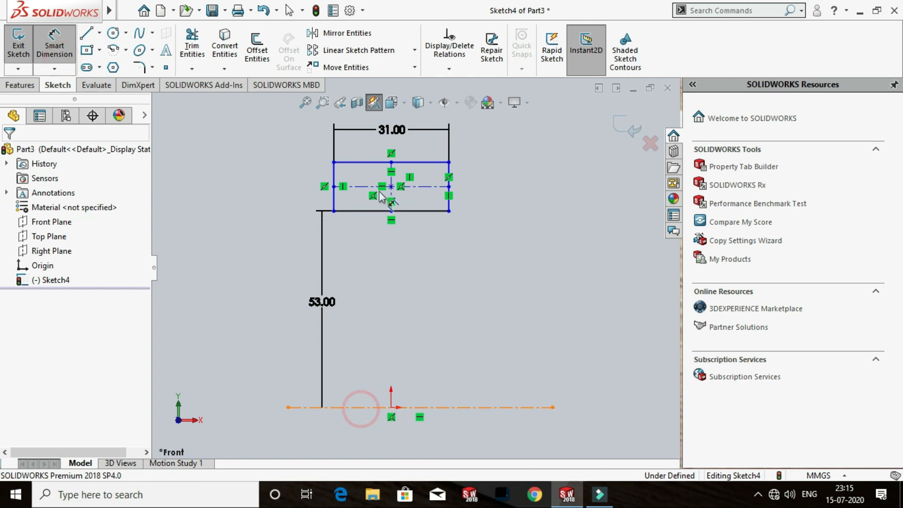
left_click(363, 162)
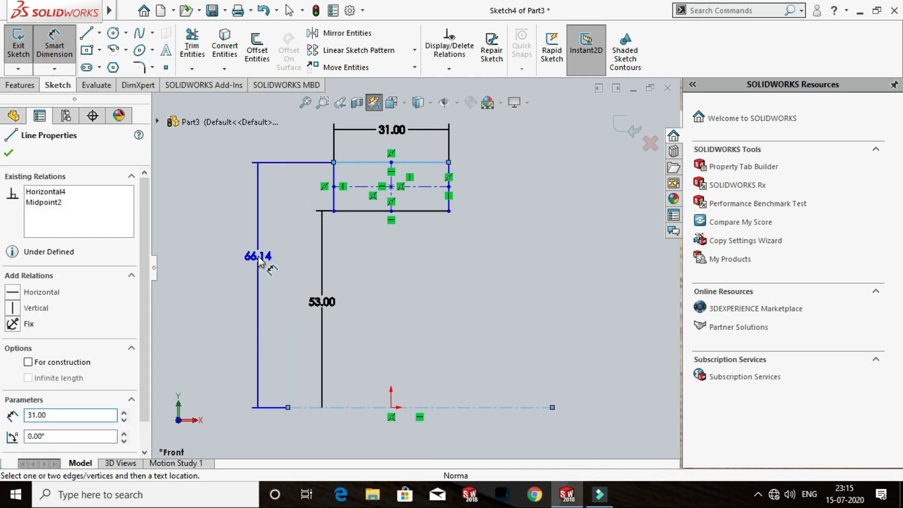
left_click(267, 244)
type("6")
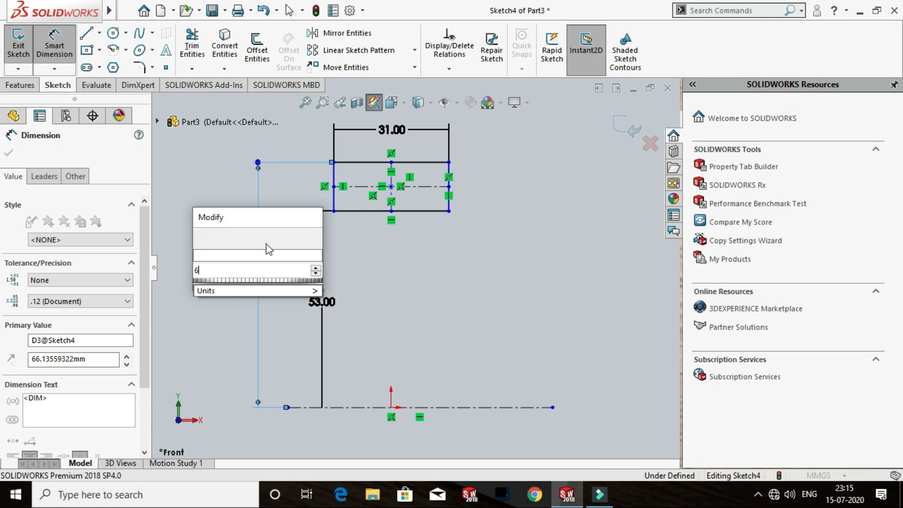
type("5")
key("Return")
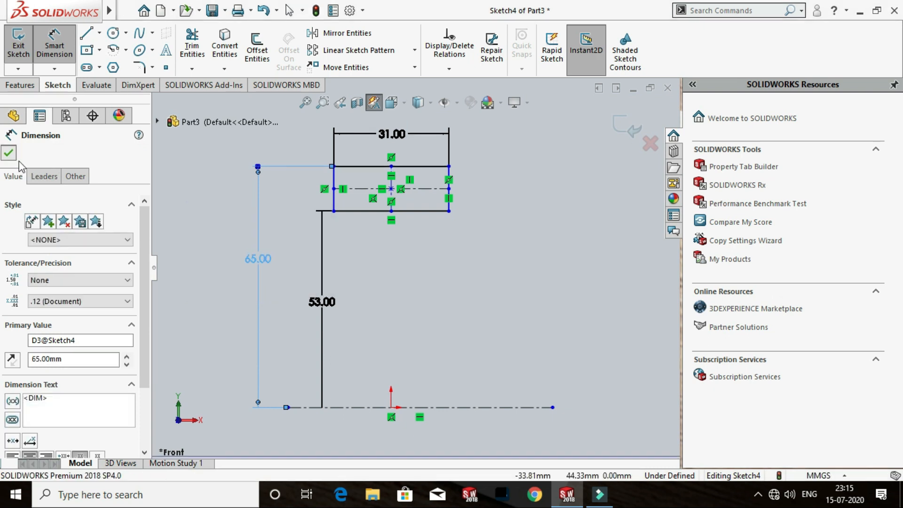
left_click(10, 153)
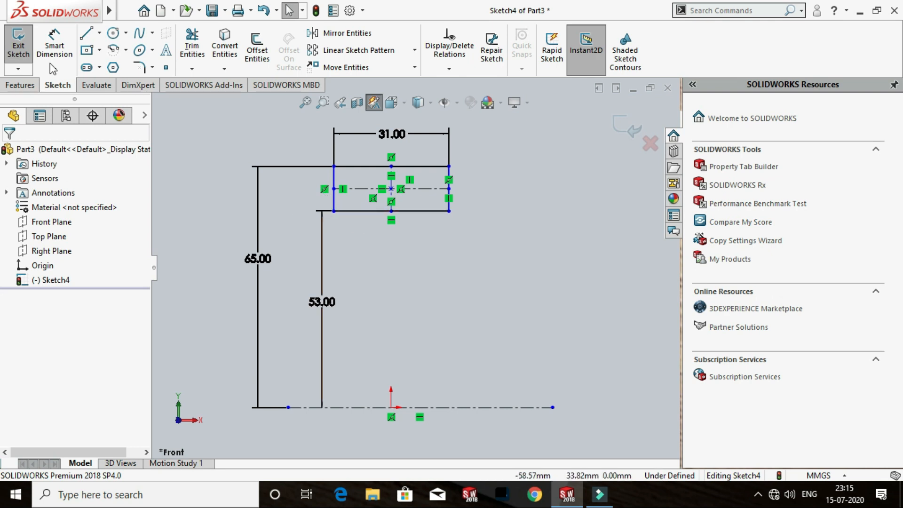
Draw a vertical construction line from the origin to the midpoint of the rectangle's lower edge
left_click(99, 33)
left_click(105, 50)
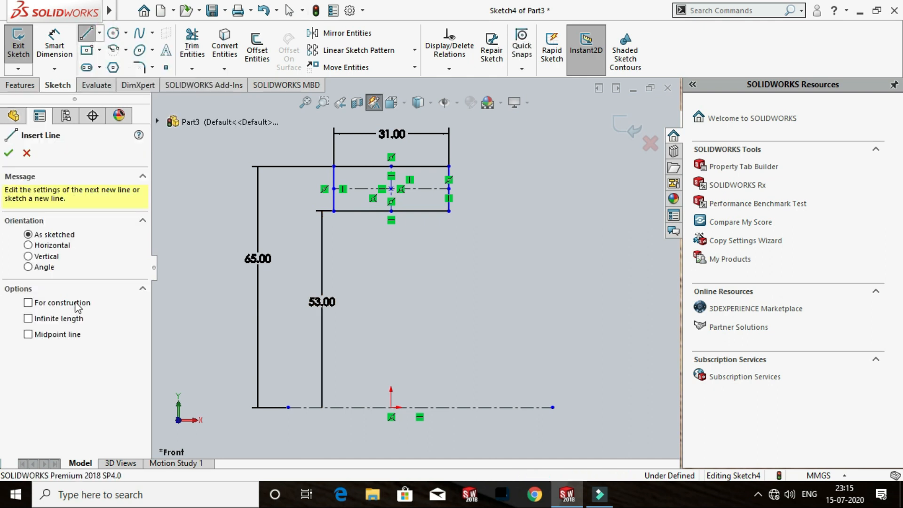
left_click(76, 303)
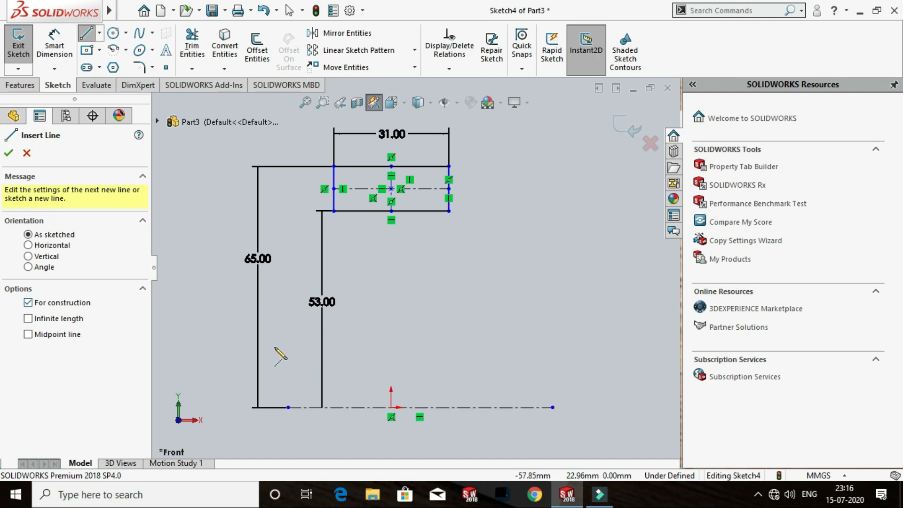
left_click(390, 407)
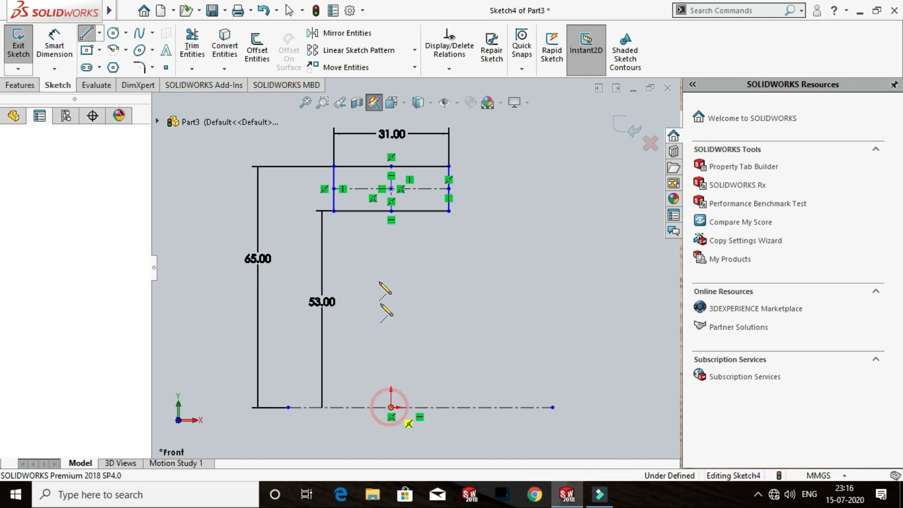
left_click(391, 210)
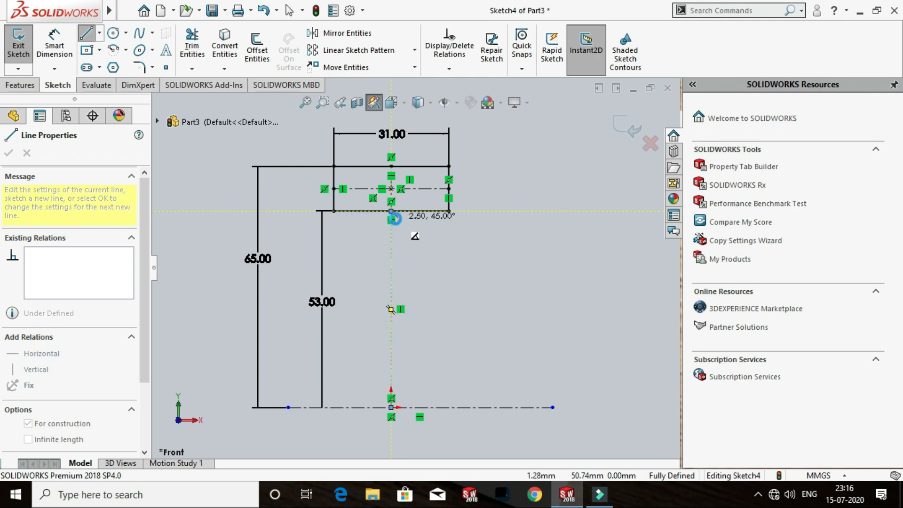
key("Escape")
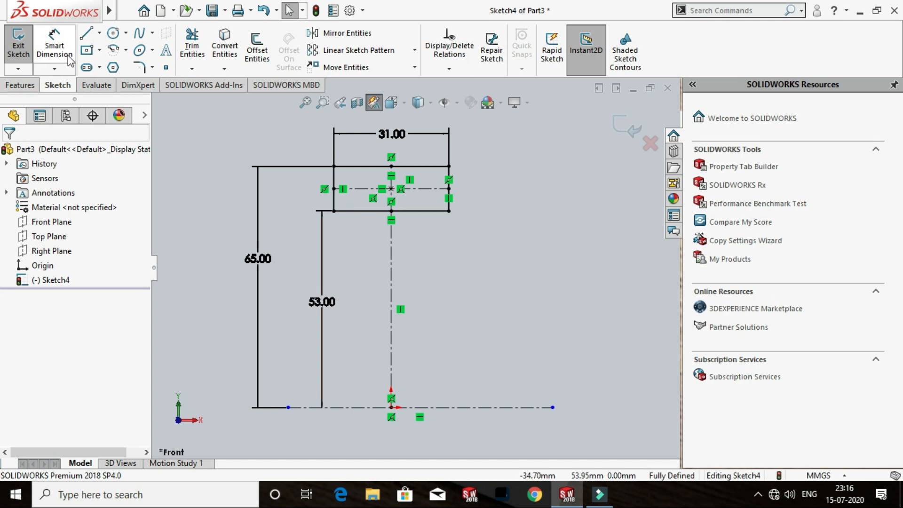
Sketch a centerpoint arc of about 14.6 mm radius, centered on the vertical construction line, bulging upward with both ends on the rectangle's lower edge
left_click(126, 50)
left_click(123, 67)
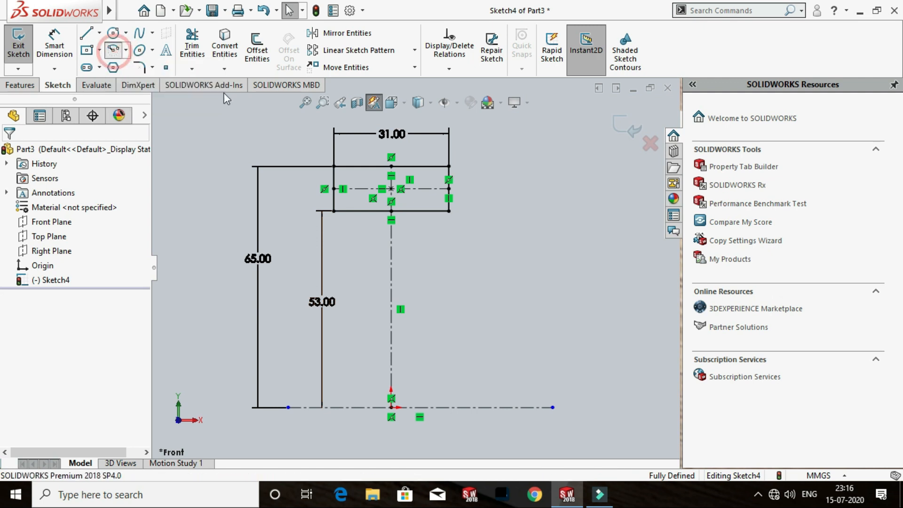
left_click(391, 254)
left_click(356, 212)
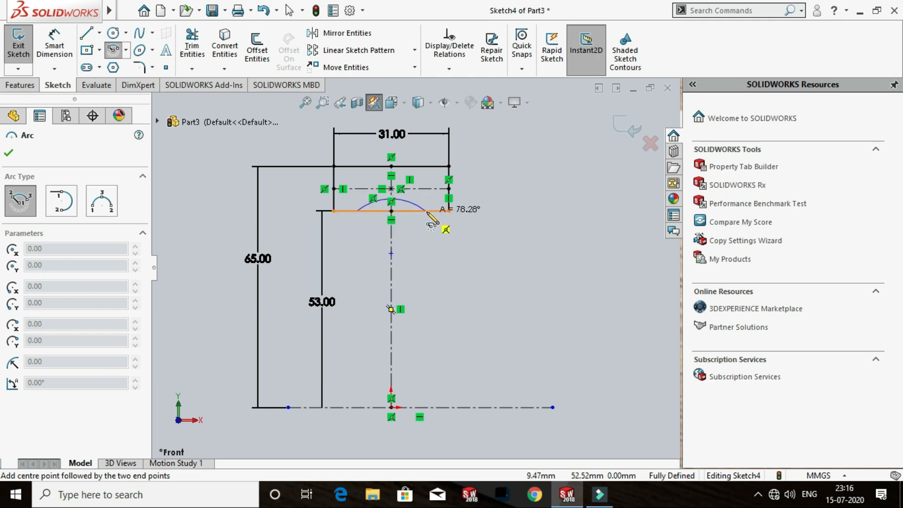
left_click(426, 211)
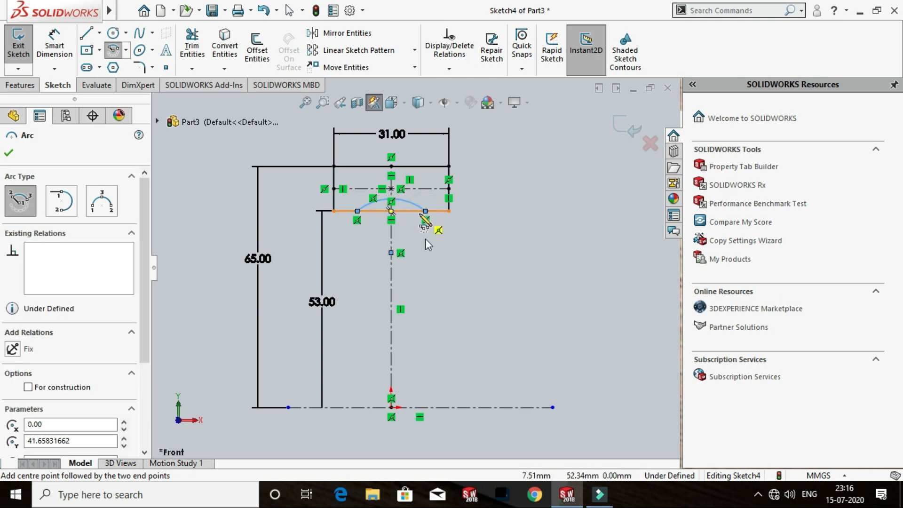
key("Escape")
Dimension the radius of the groove arc as 12 mm
left_click(54, 44)
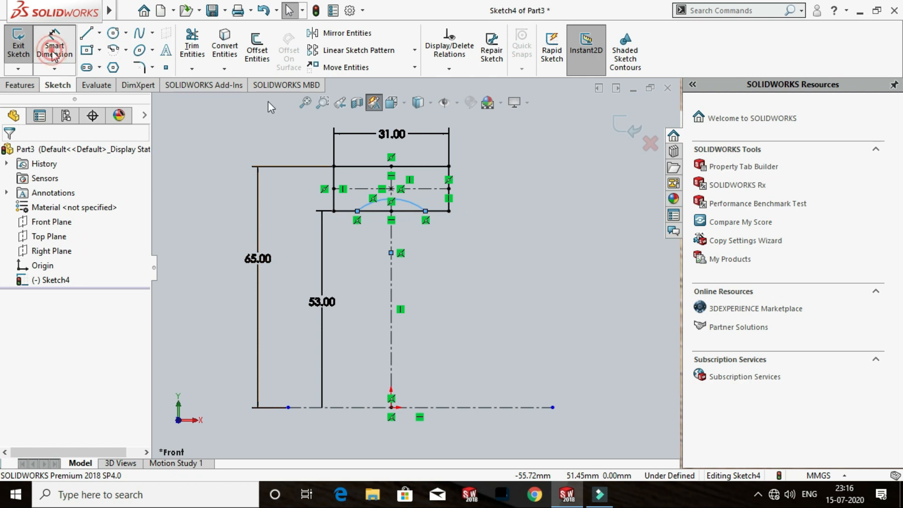
left_click(410, 205)
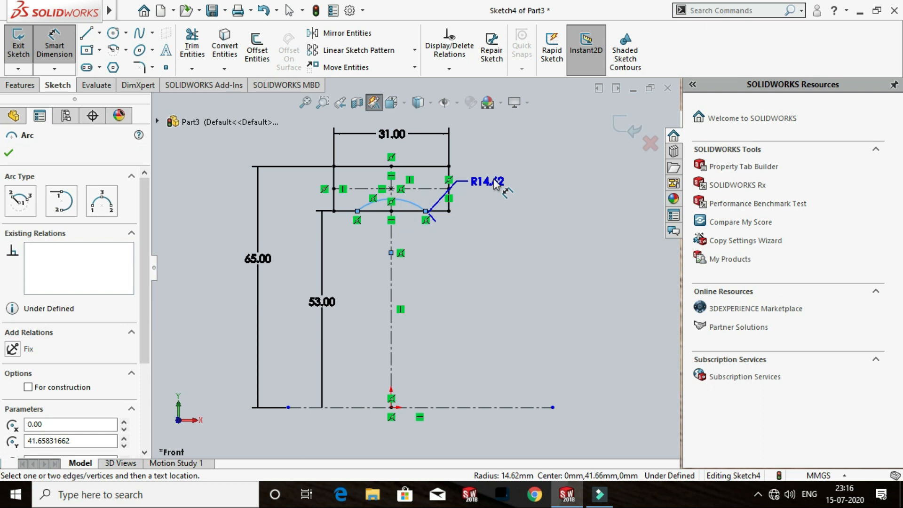
left_click(495, 185)
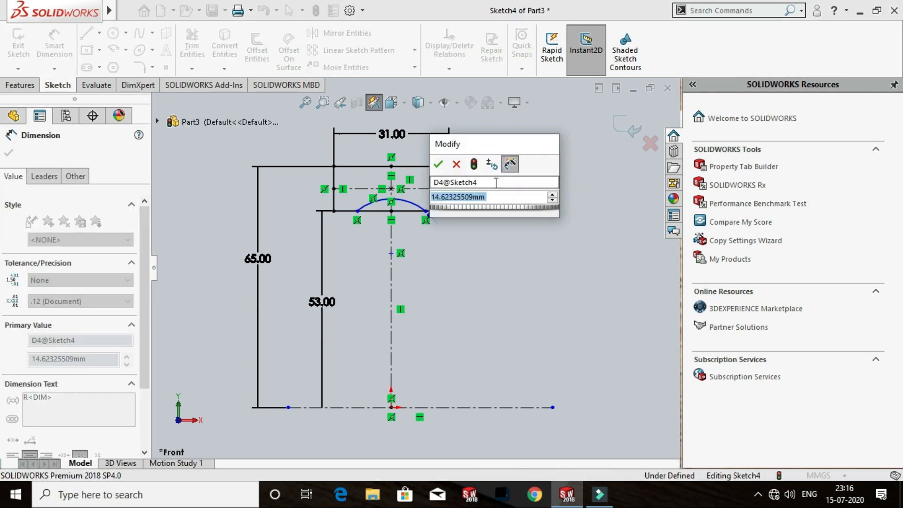
type("1")
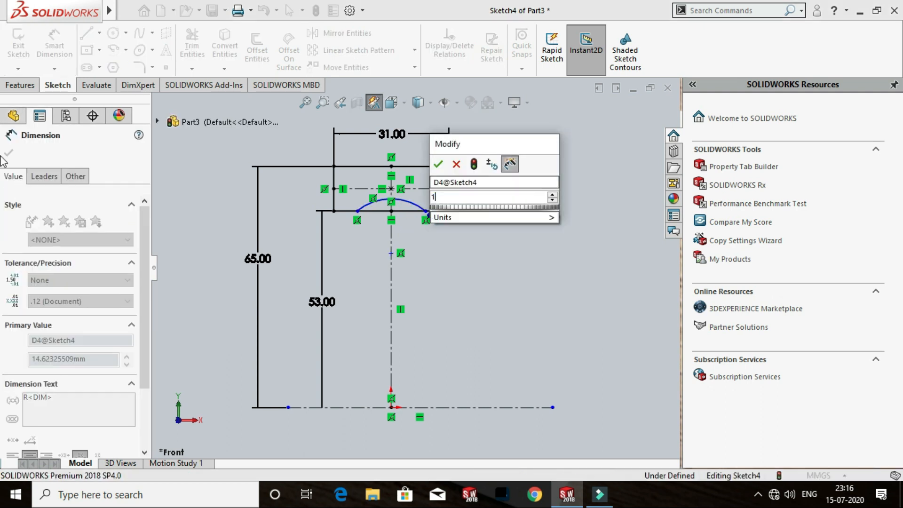
type("2")
key("Return")
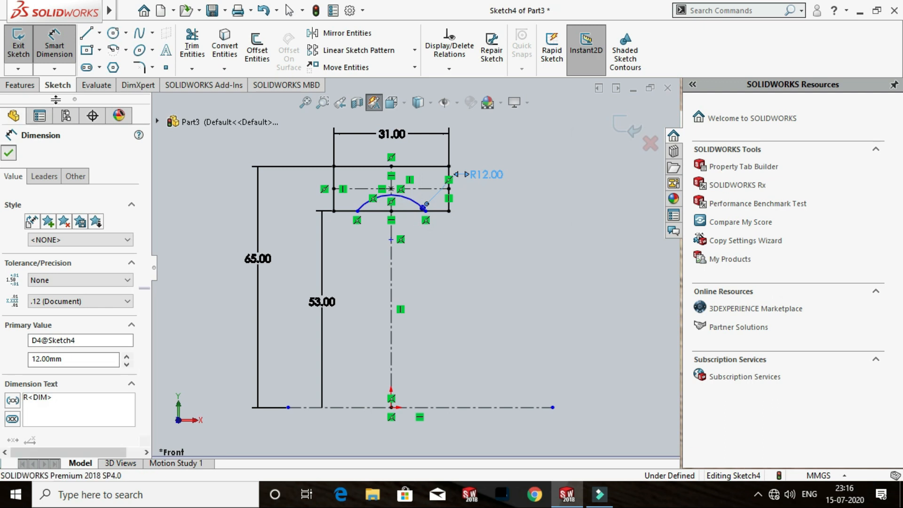
key("Escape")
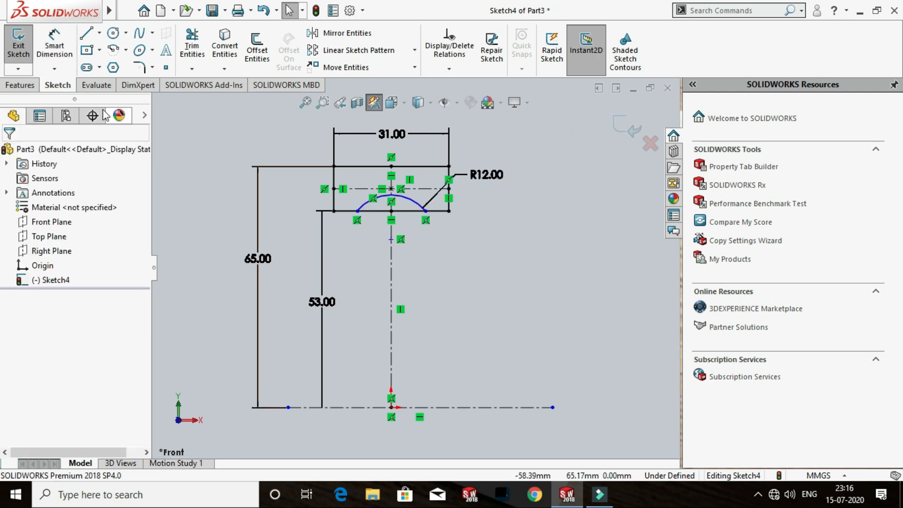
Dimension the distance from the arc's center point to the rectangle's lower edge as 8 mm
left_click(58, 56)
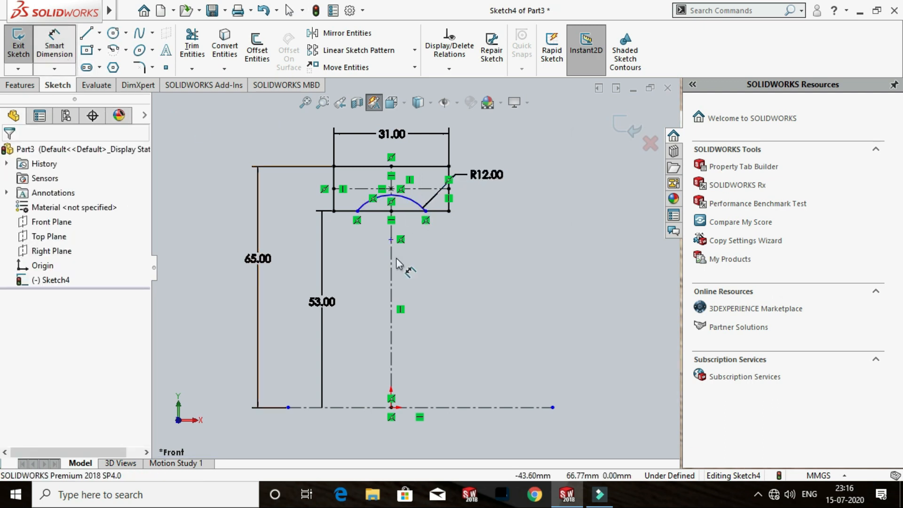
left_click(391, 240)
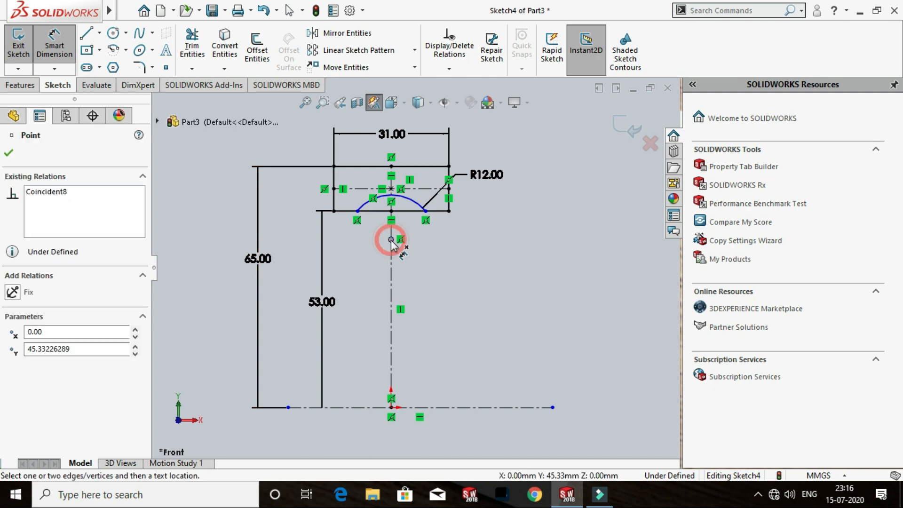
left_click(403, 211)
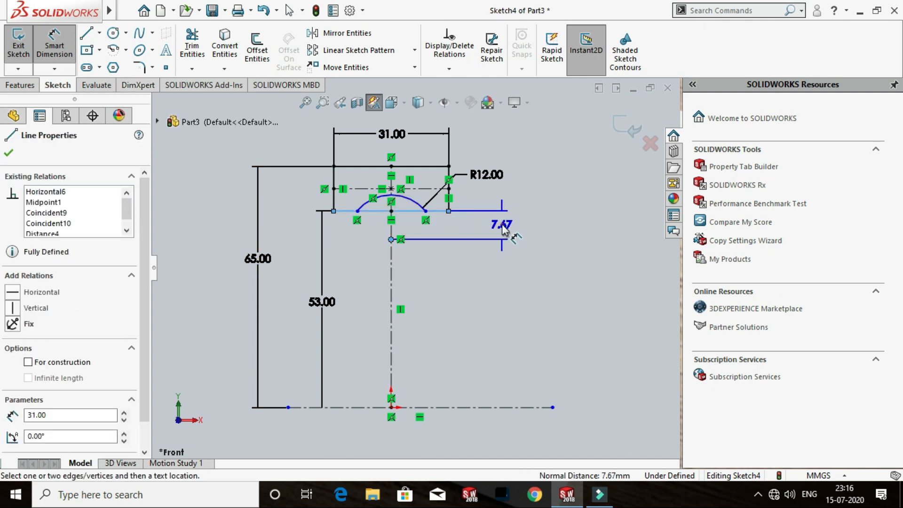
left_click(504, 230)
type("6")
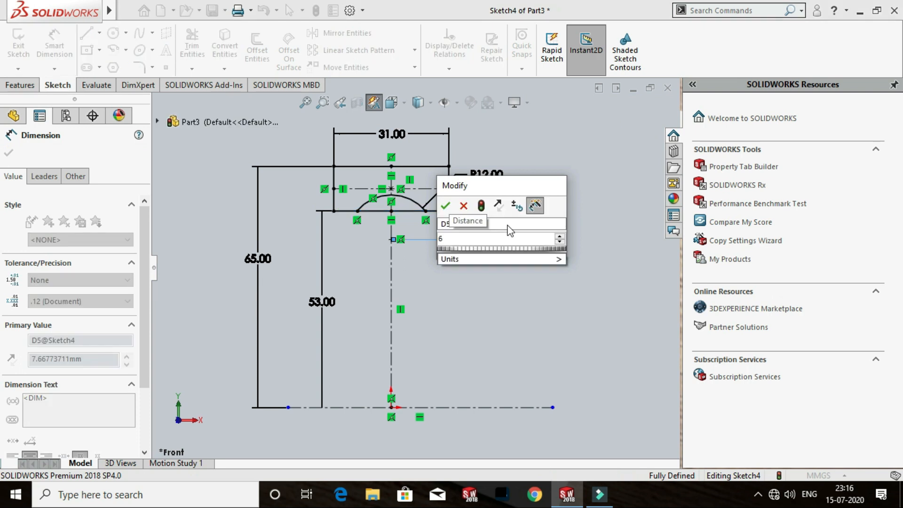
key("BackSpace")
type("8")
key("Return")
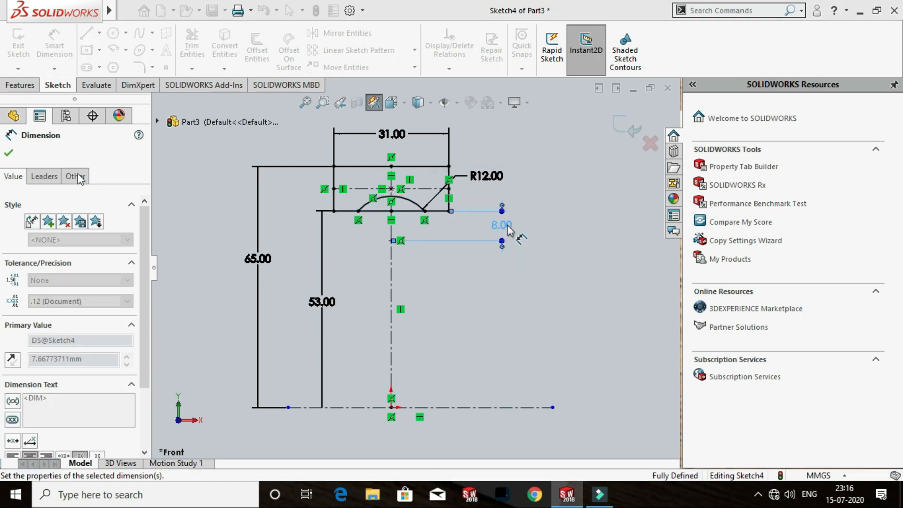
key("Escape")
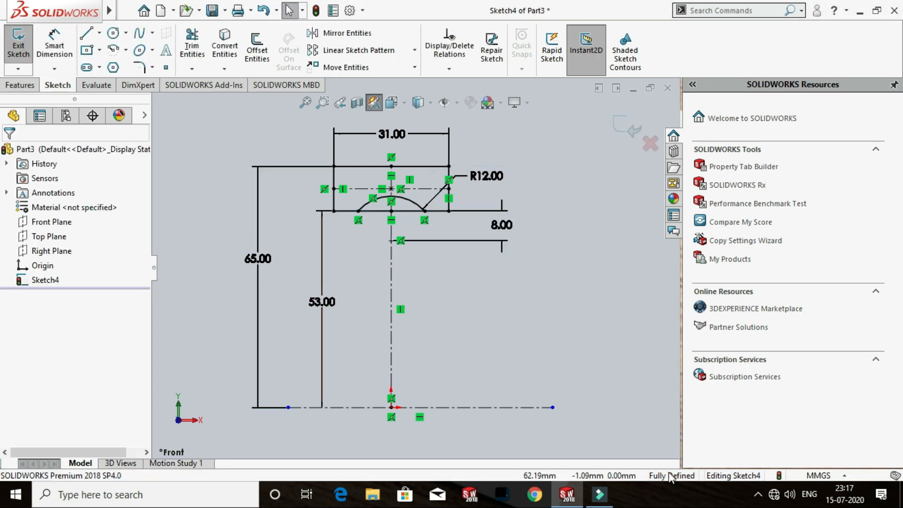
Trim away the part of the rectangle's lower edge between the arc's two endpoints using Power trim
scroll(378, 258, "down", 3)
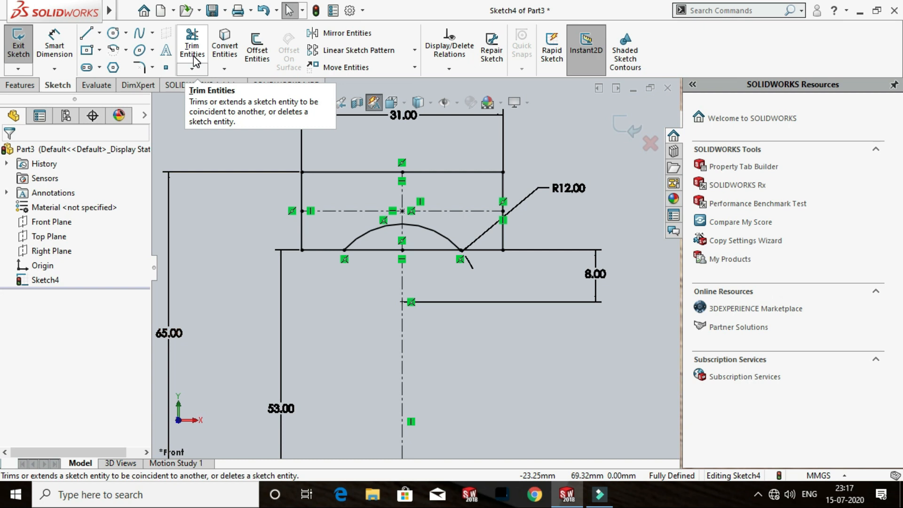
left_click(192, 57)
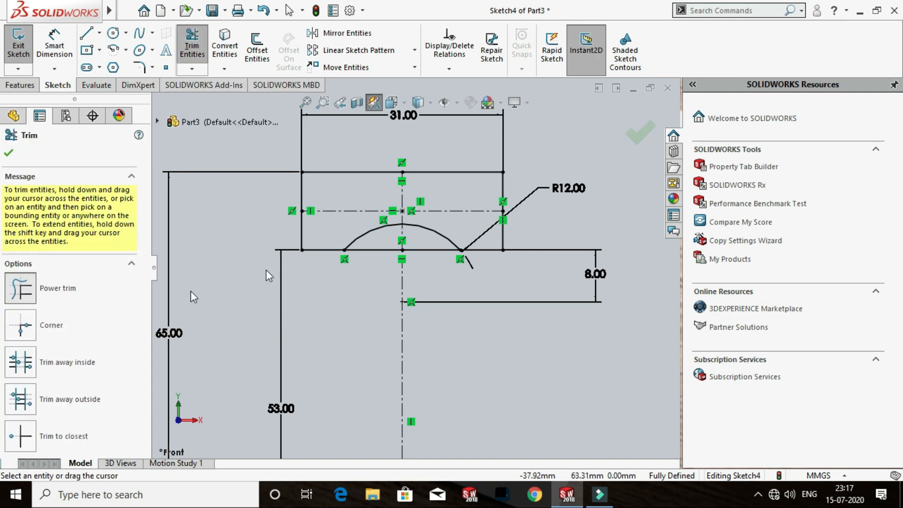
mouse_move(375, 243)
left_mouse_down()
mouse_move(379, 264)
mouse_move(418, 266)
mouse_move(418, 278)
left_mouse_up()
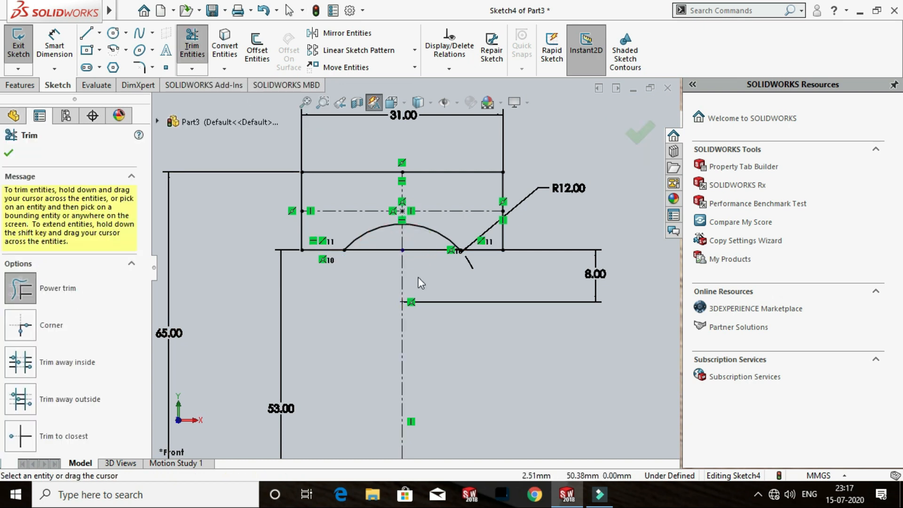
left_click(8, 155)
key("f")
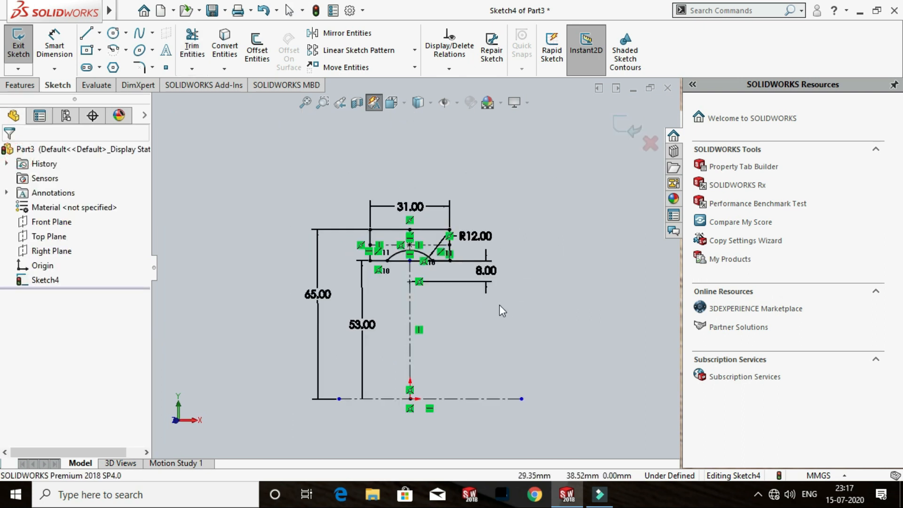
Revolve the grooved profile 360 degrees about the horizontal centerline as a boss to form the ring
left_click(25, 89)
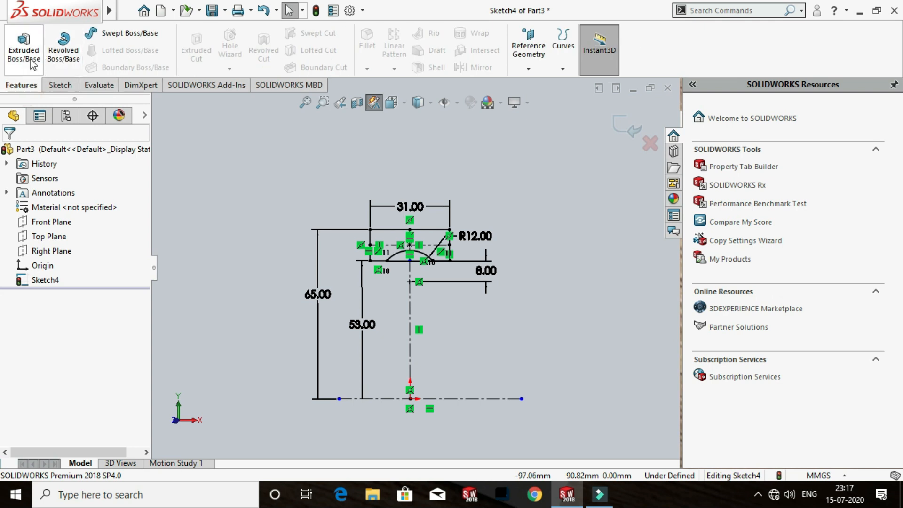
left_click(69, 68)
mouse_move(568, 210)
middle_mouse_down()
mouse_move(559, 210)
mouse_move(573, 204)
mouse_move(568, 238)
middle_mouse_up()
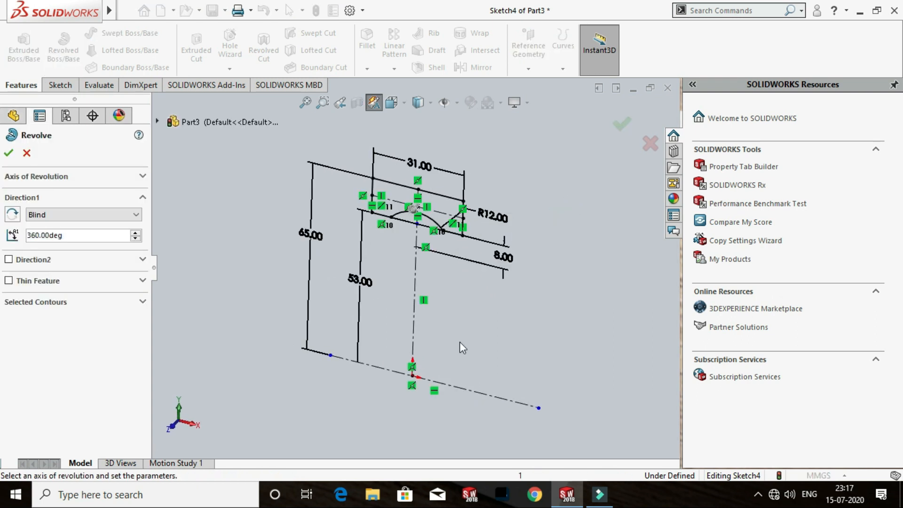
left_click(438, 389)
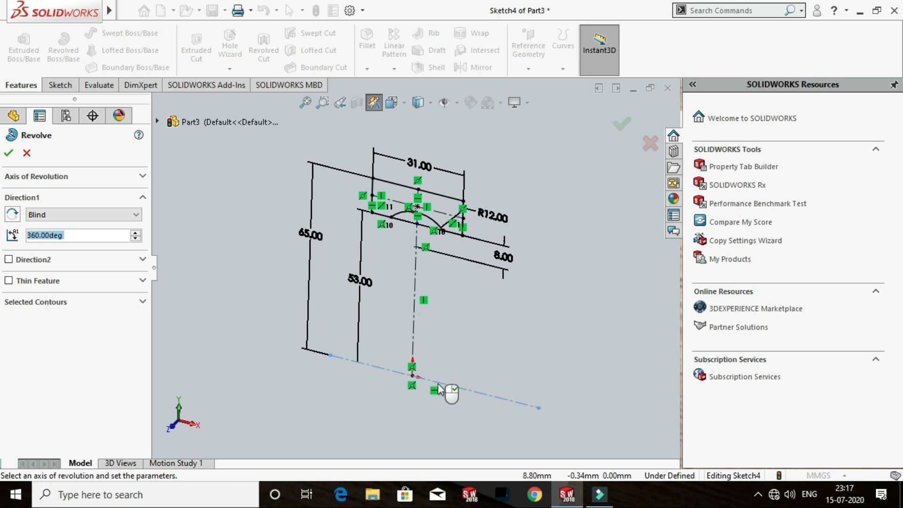
middle_click_drag(552, 269, 527, 278)
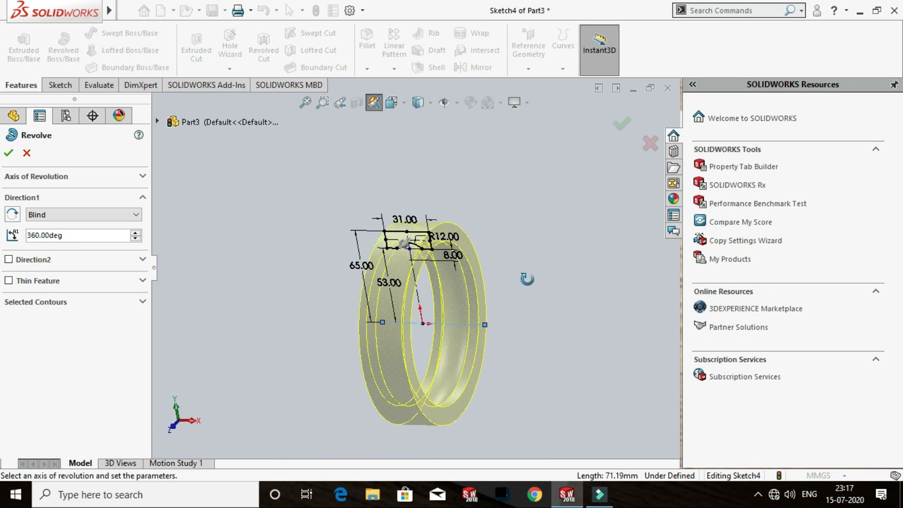
left_click(135, 239)
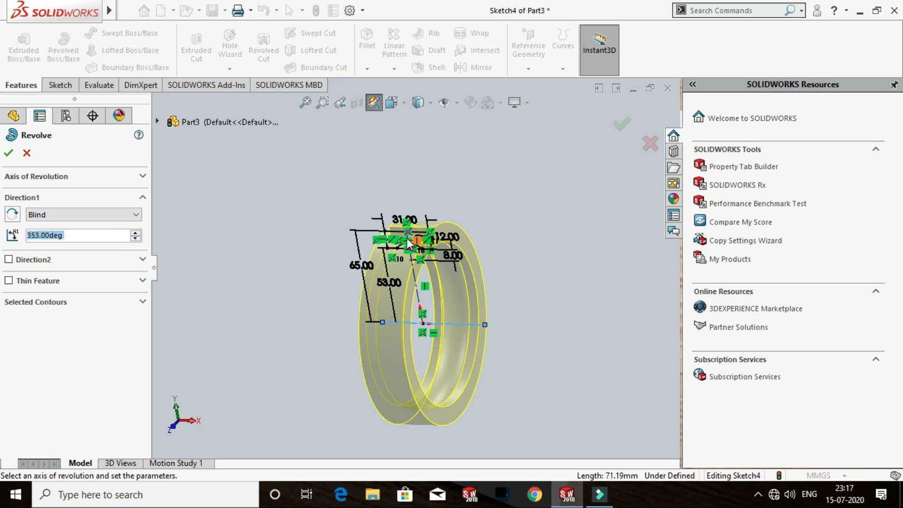
left_click(136, 232)
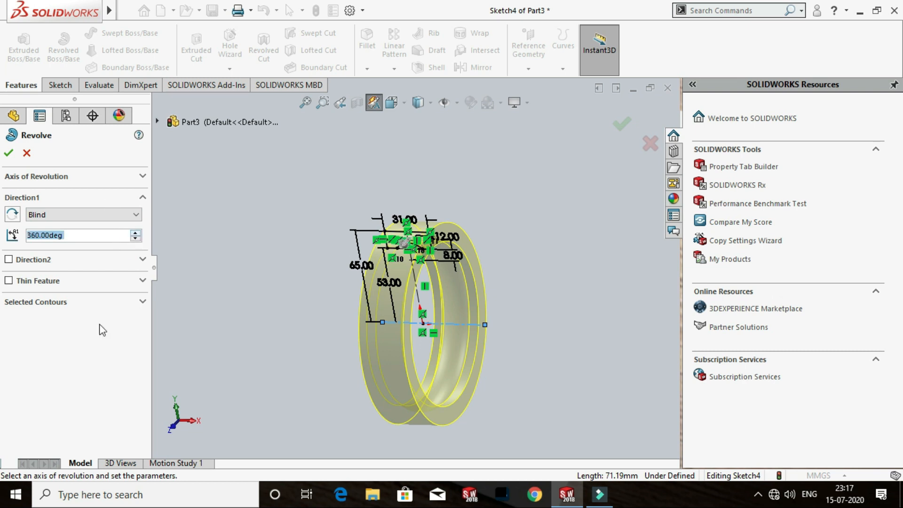
left_click(8, 154)
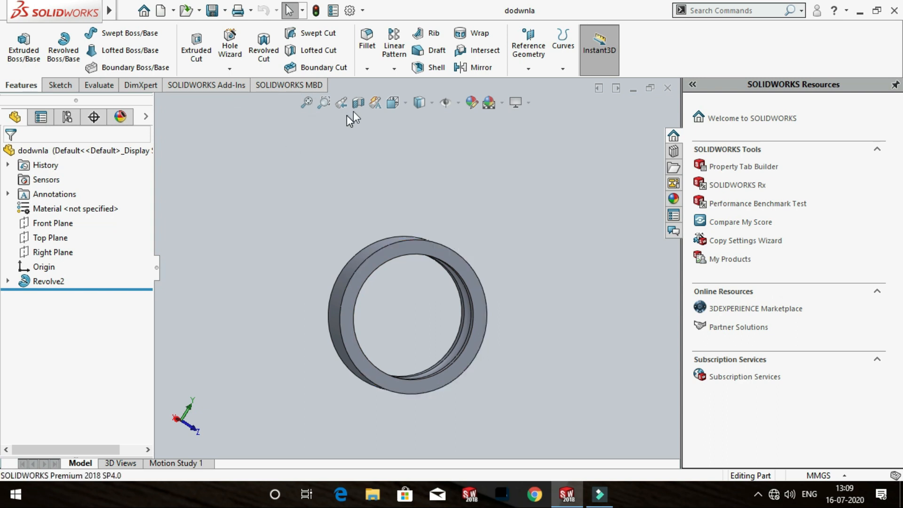
Fillet the ring's outer cylindrical face with a constant radius of 2.10 mm
left_click(375, 60)
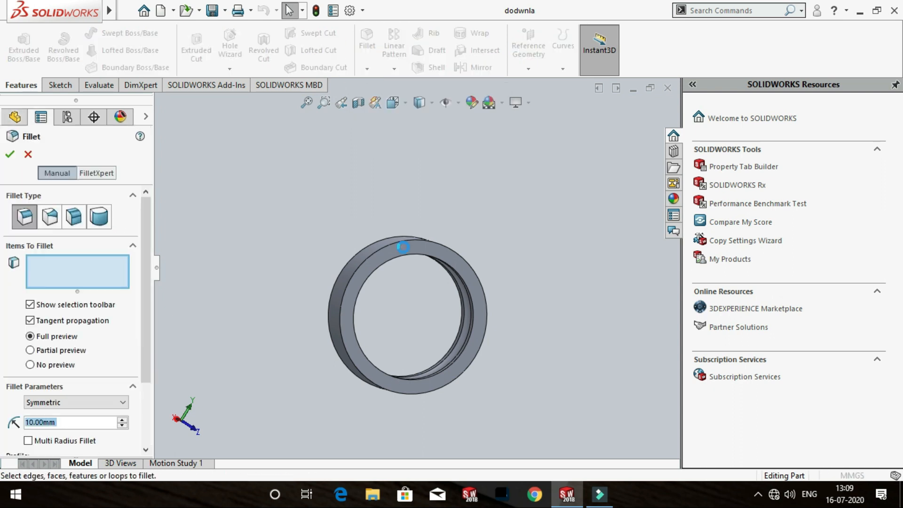
middle_click_drag(405, 256, 423, 279)
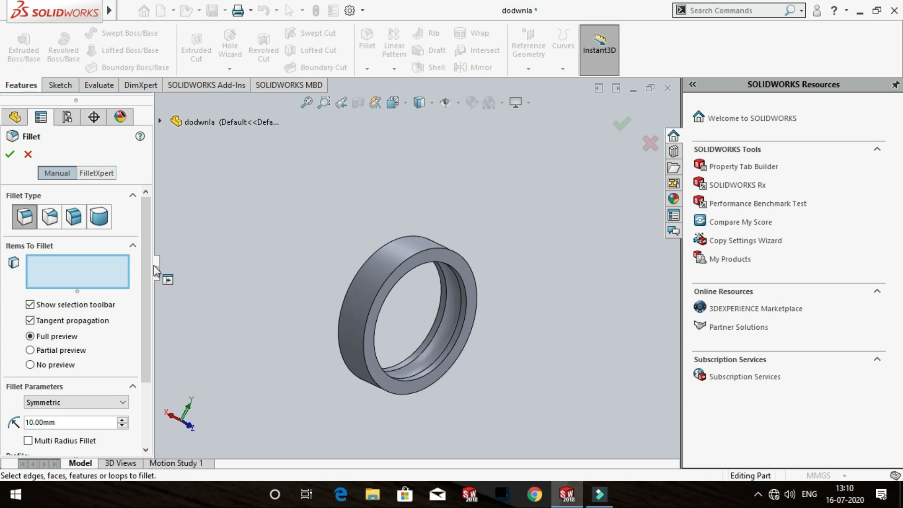
left_click(109, 267)
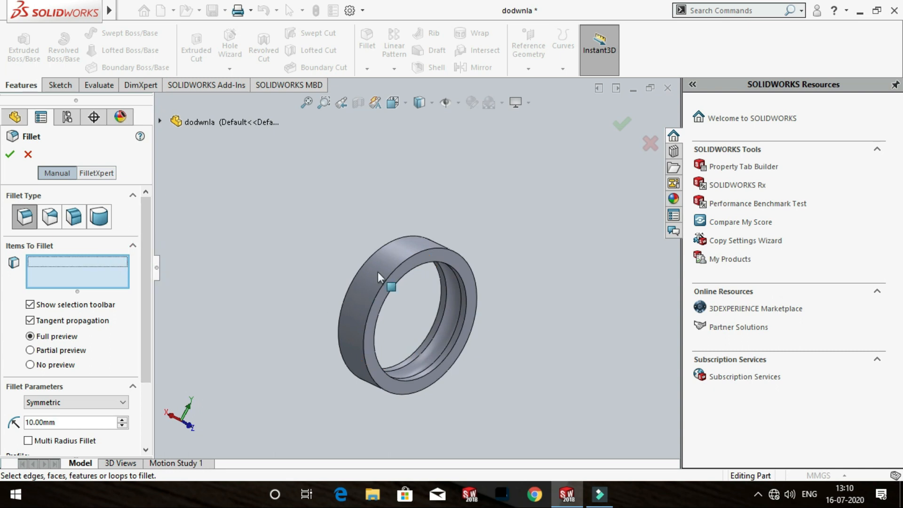
middle_click_drag(377, 262, 399, 286)
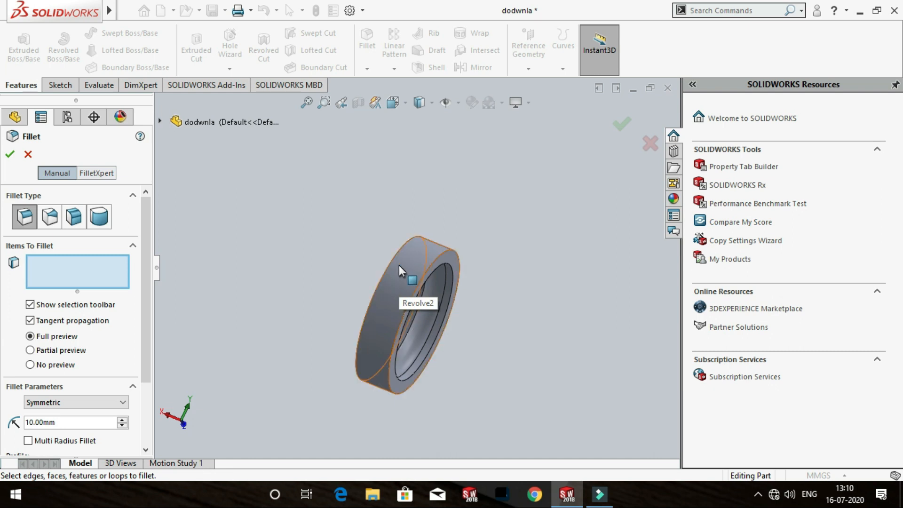
left_click(399, 264)
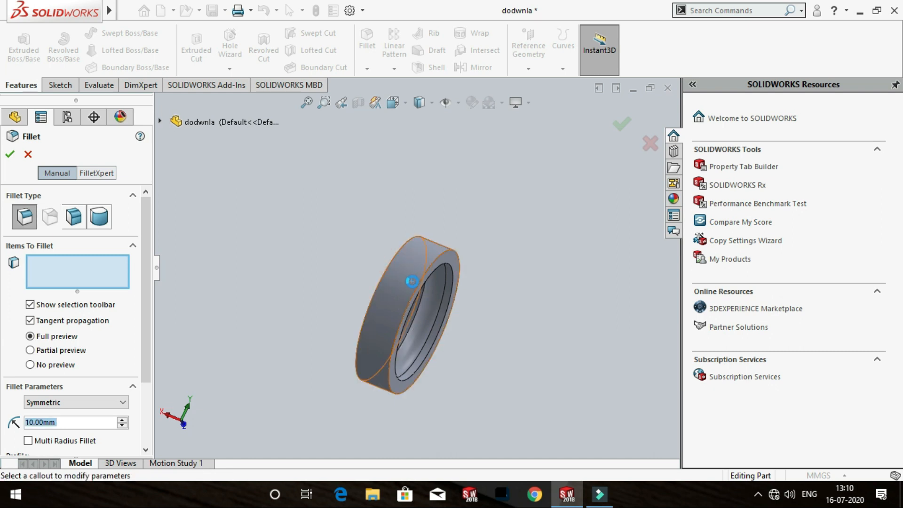
middle_click_drag(425, 310, 390, 304)
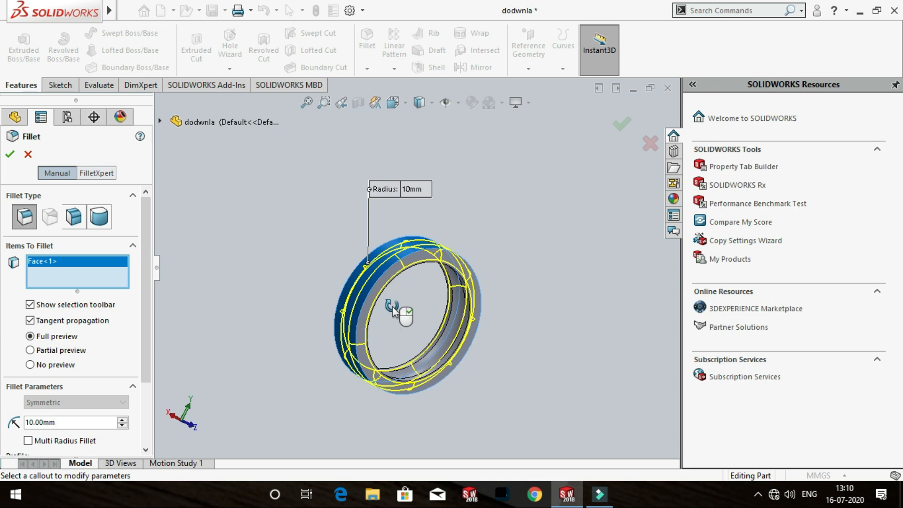
middle_click_drag(478, 356, 317, 353)
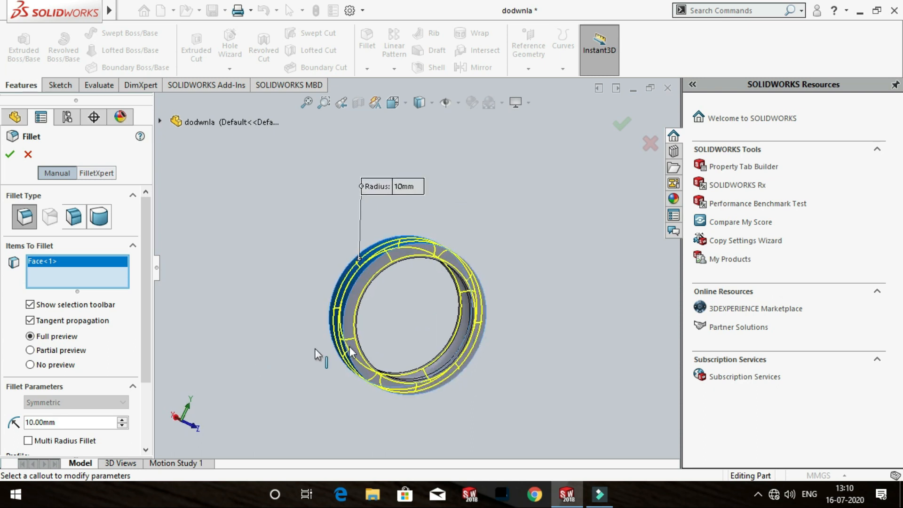
left_click_drag(144, 320, 143, 367)
left_click(62, 354)
left_click_drag(63, 355, 0, 344)
type("2.")
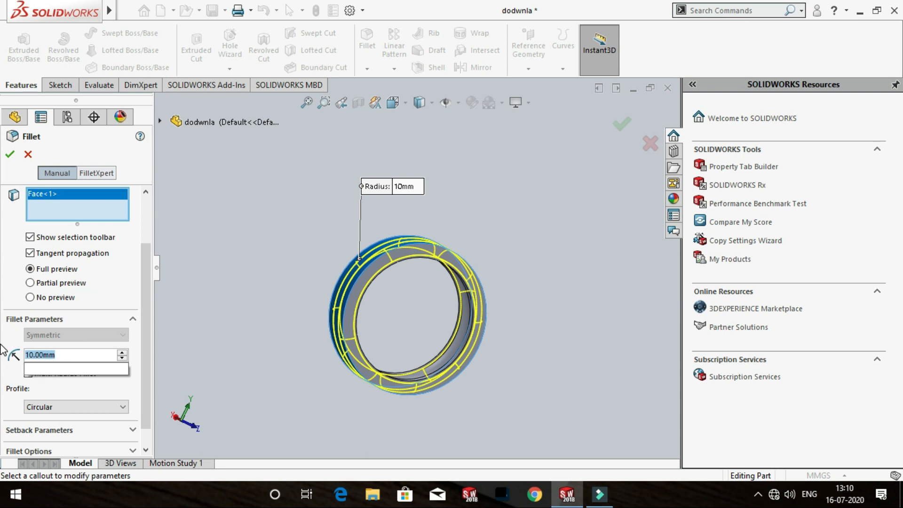
type("10")
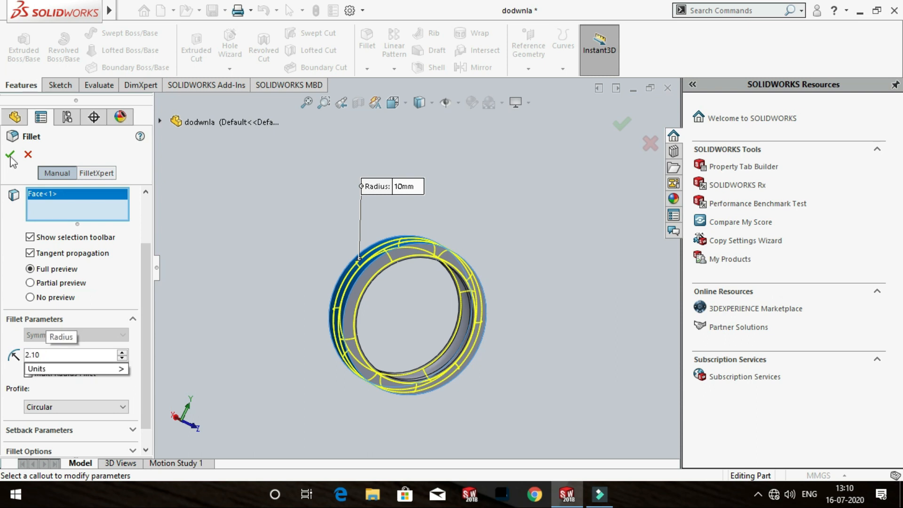
left_click(10, 157)
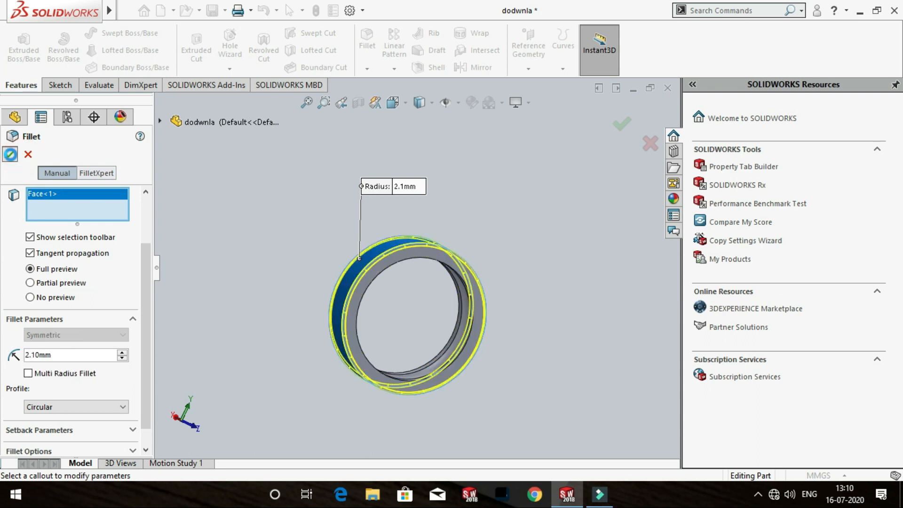
Open Save As for the filleted ring part and select its file name for editing
middle_click_drag(408, 241, 471, 279)
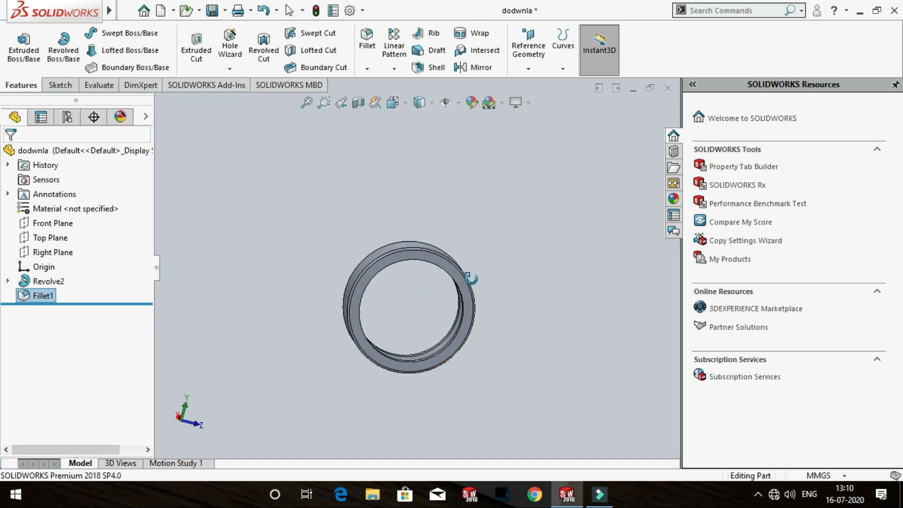
left_click(174, 10)
left_click(226, 11)
left_click(226, 10)
left_click(226, 10)
left_click(238, 43)
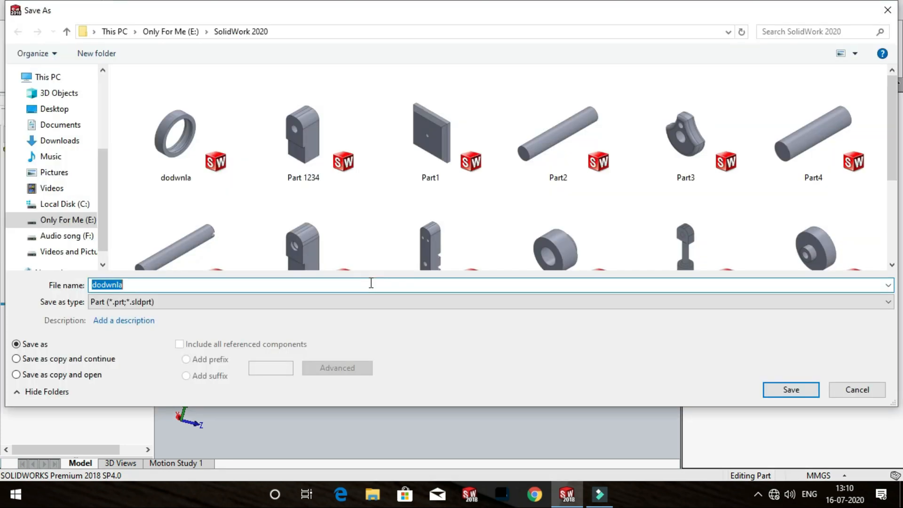
left_click(342, 285)
double_click(368, 283)
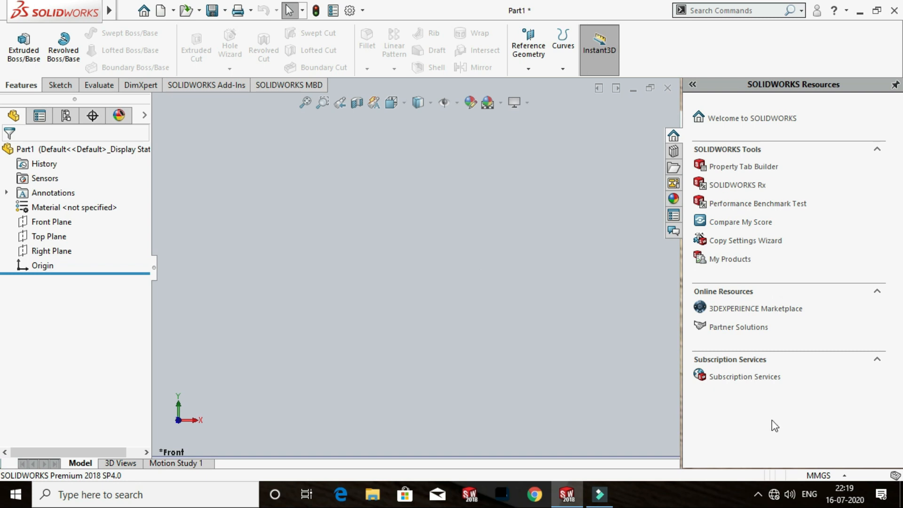
Choose MMGS document units for the new part and start a sketch on the Front Plane
left_click(823, 473)
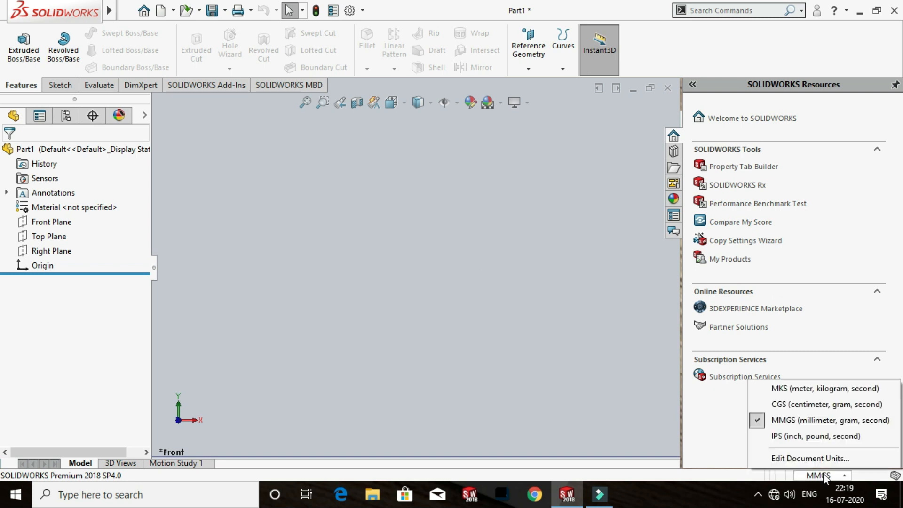
left_click(790, 420)
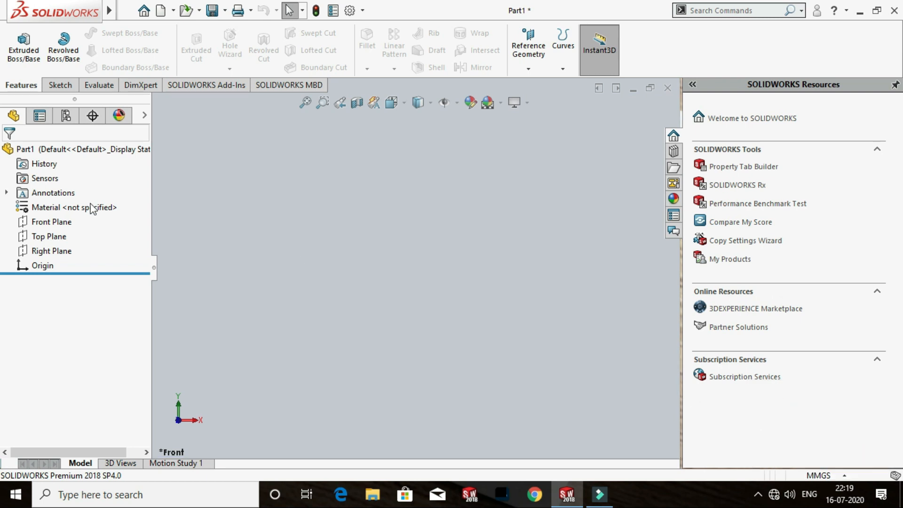
left_click(60, 222)
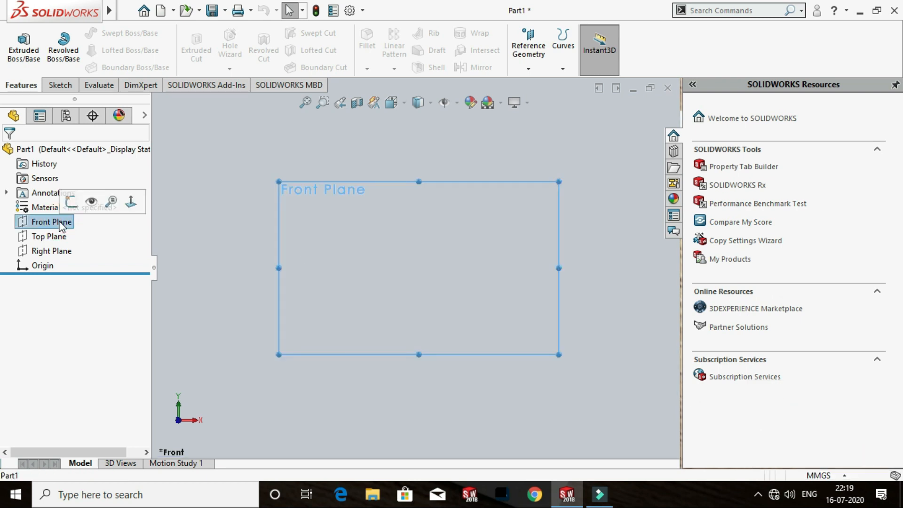
left_click(71, 201)
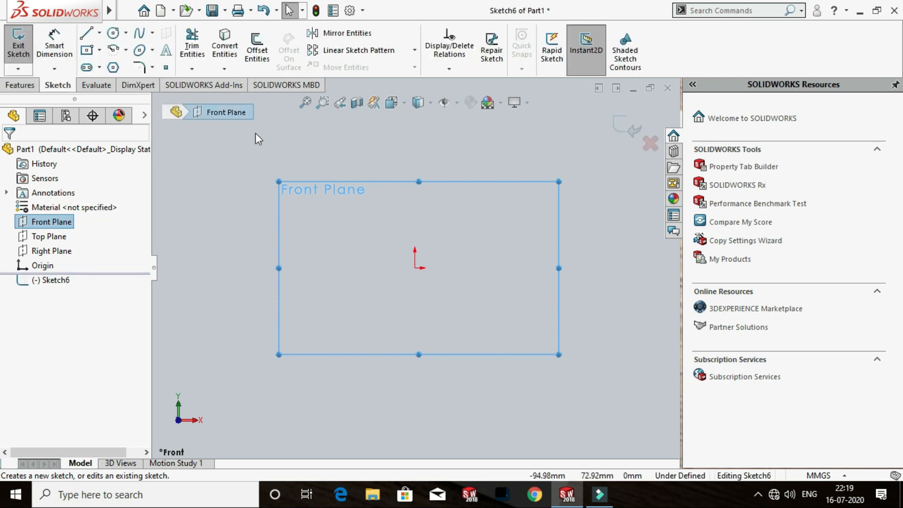
Draw a horizontal centerline through the origin, extending farther along positive X than negative X
left_click(100, 33)
left_click(113, 67)
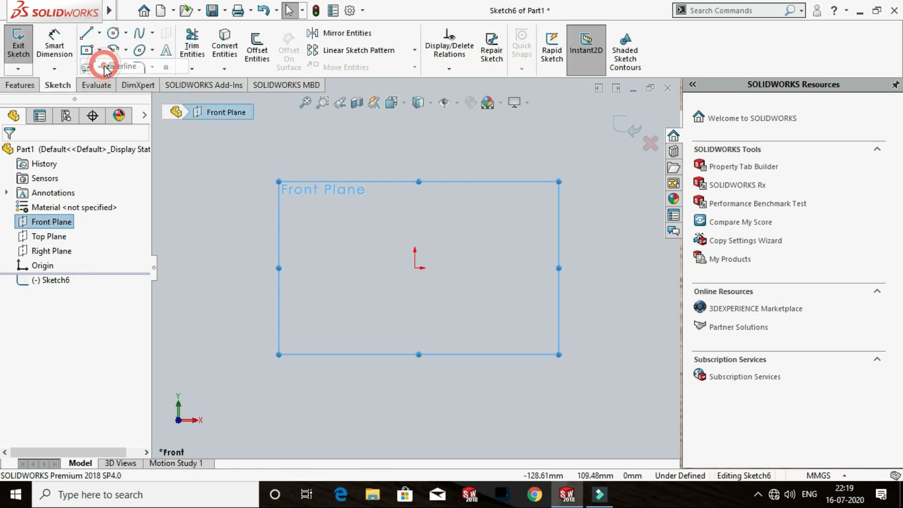
left_click(352, 268)
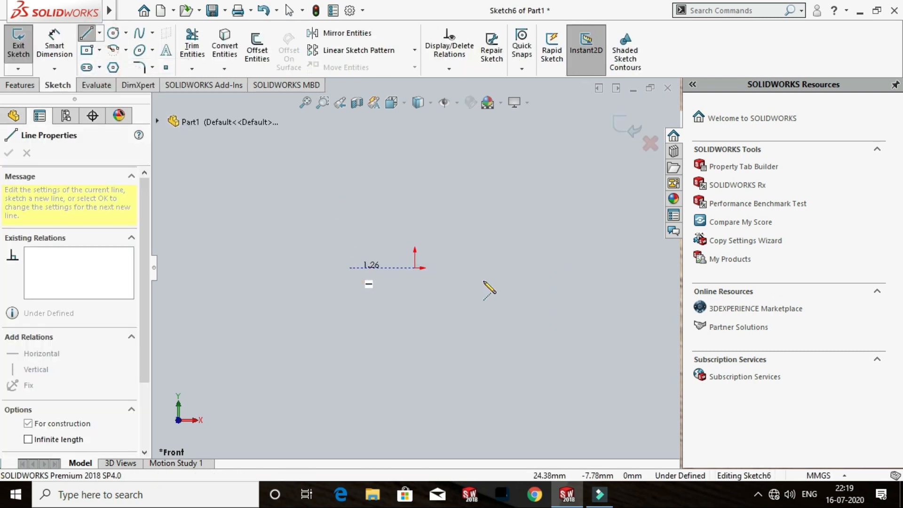
left_click(542, 267)
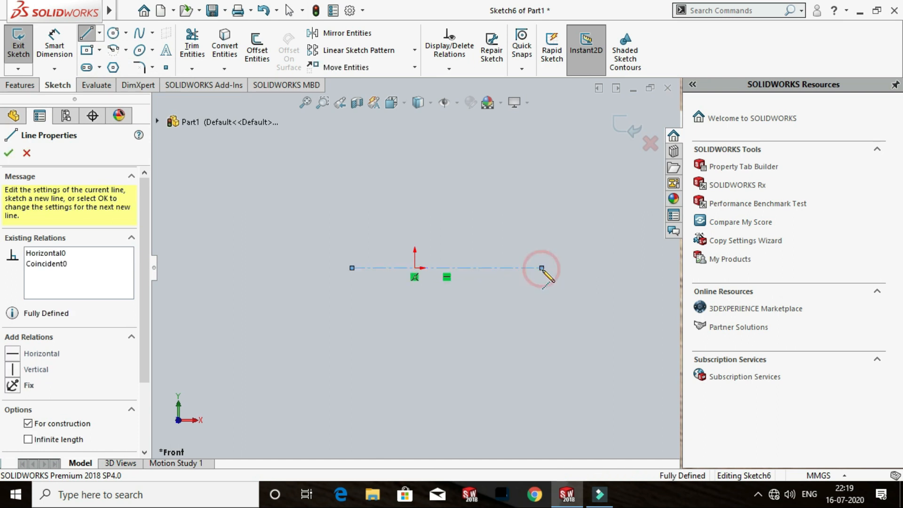
key("Escape")
key("Escape")
Sketch a center rectangle about 52 mm wide and 26 mm high, centered about 59 mm directly above the origin
left_click(84, 51)
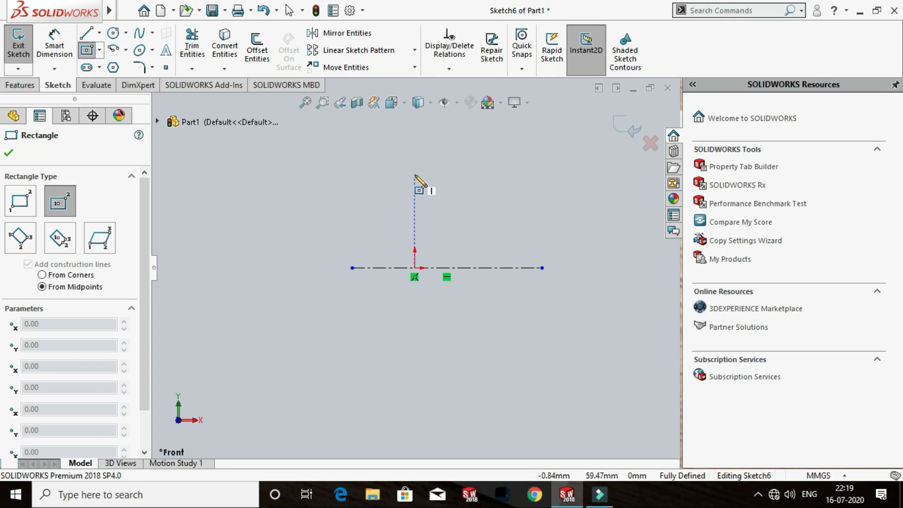
left_click(415, 174)
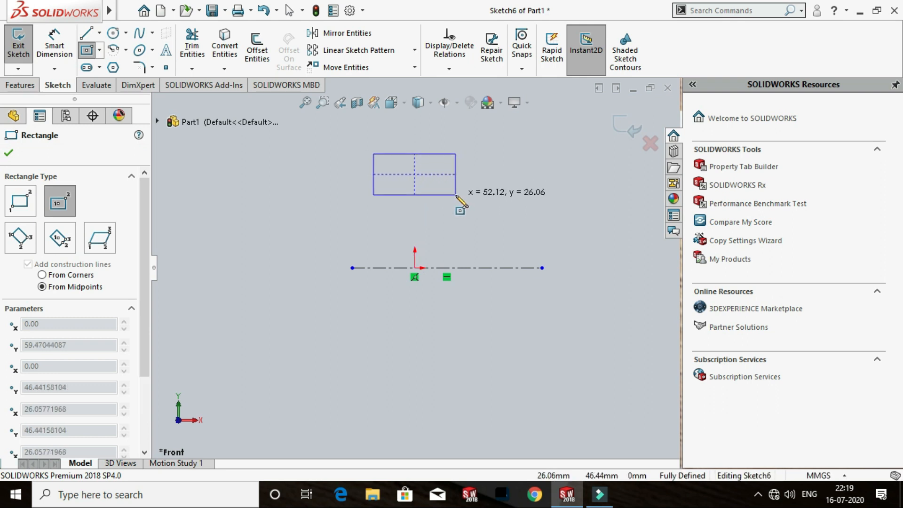
left_click(456, 194)
key("Escape")
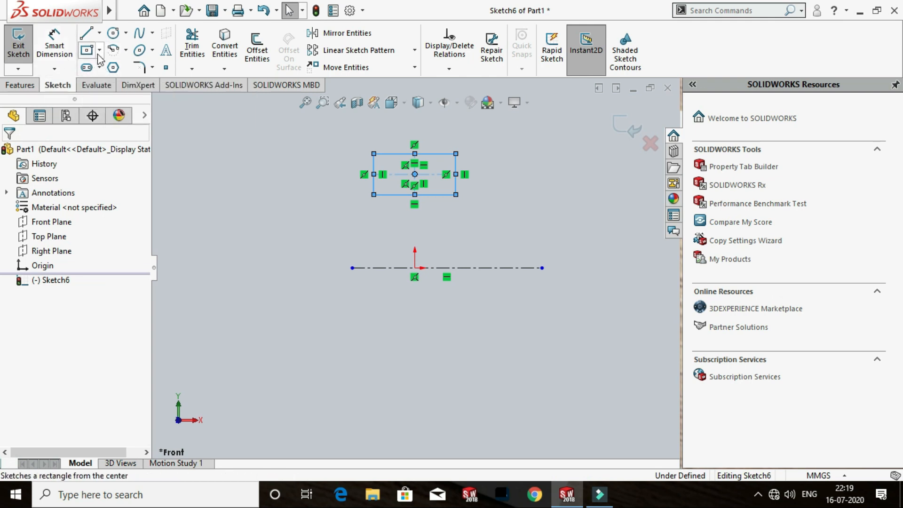
Draw a vertical centerline from the origin to the midpoint of the rectangle's lower edge
left_click(100, 33)
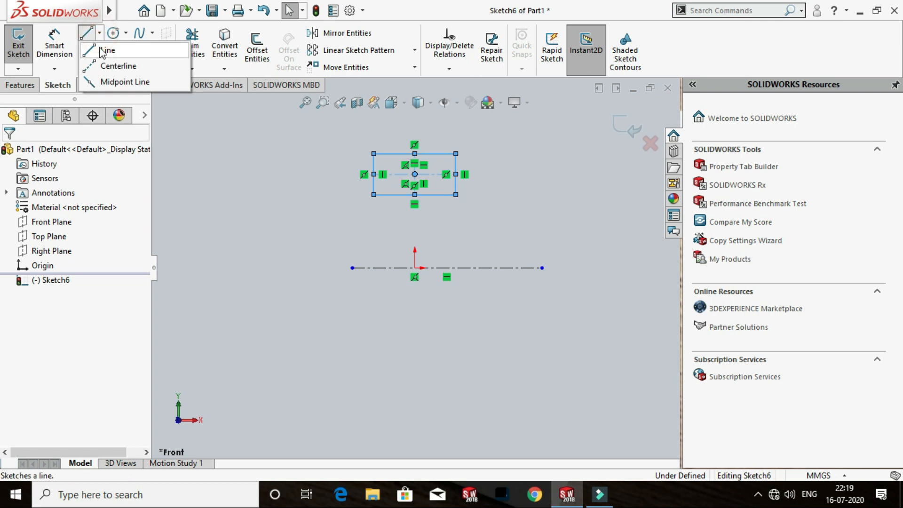
left_click(138, 67)
left_click(415, 269)
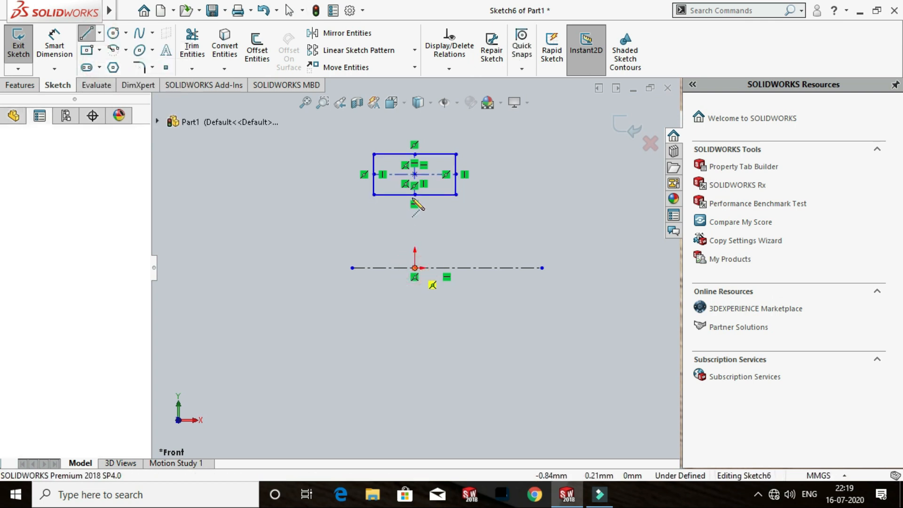
left_click(414, 194)
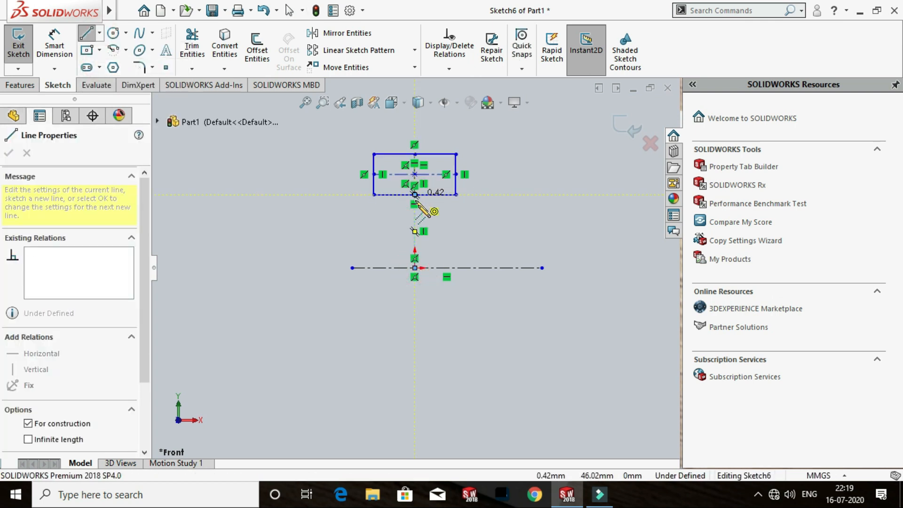
key("Escape")
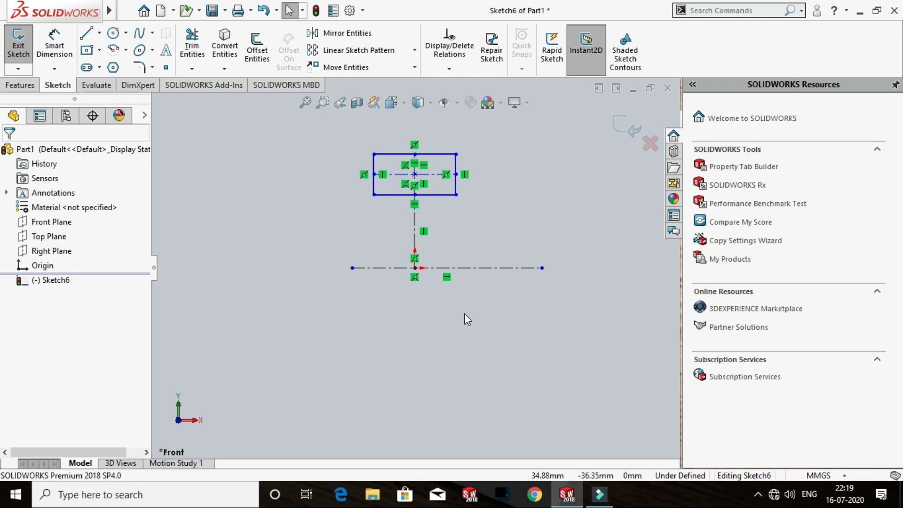
Dimension the rectangle's upper edge as 31 mm long
left_click(56, 53)
left_click(427, 156)
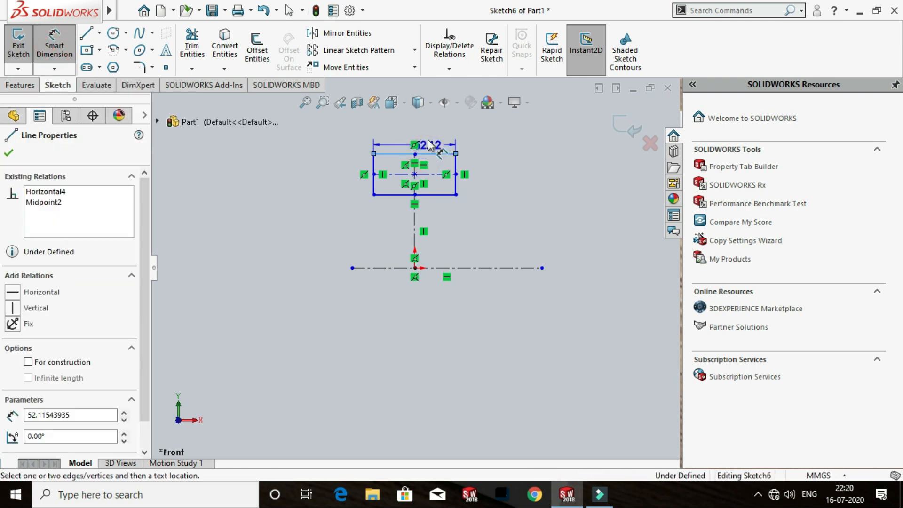
left_click(425, 140)
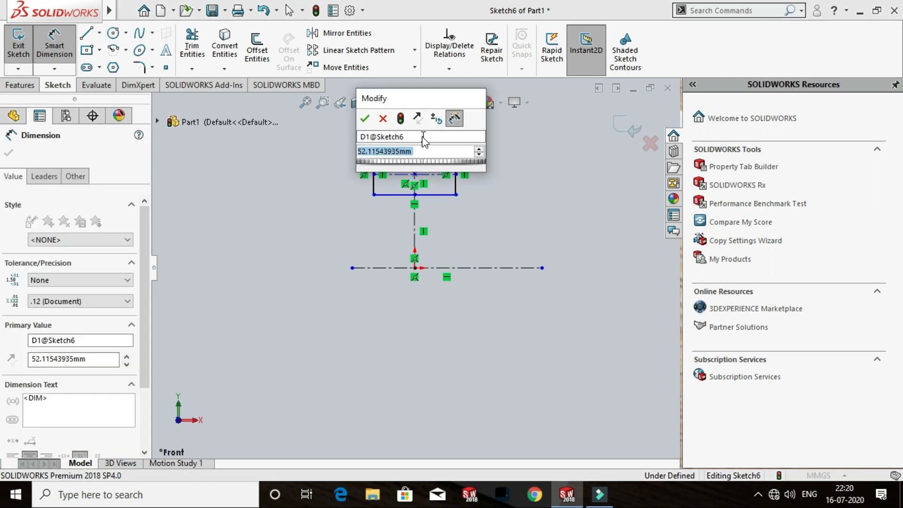
type("31")
key("Return")
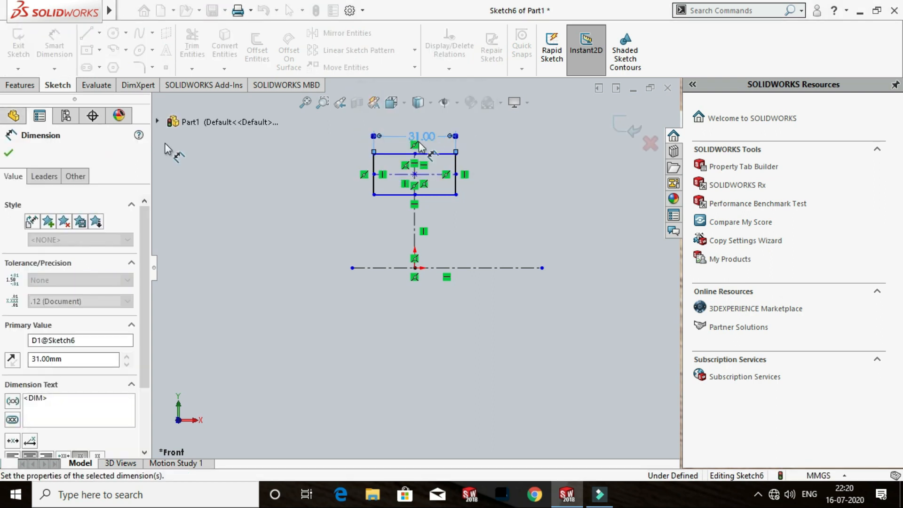
Dimension the distance from the horizontal centerline to the rectangle's lower edge as 25 mm
left_click(391, 267)
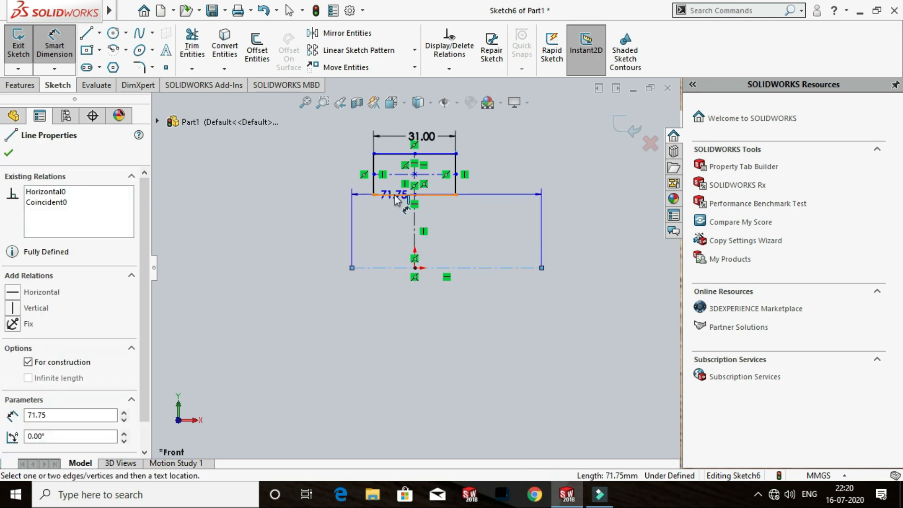
left_click(394, 193)
left_click(374, 230)
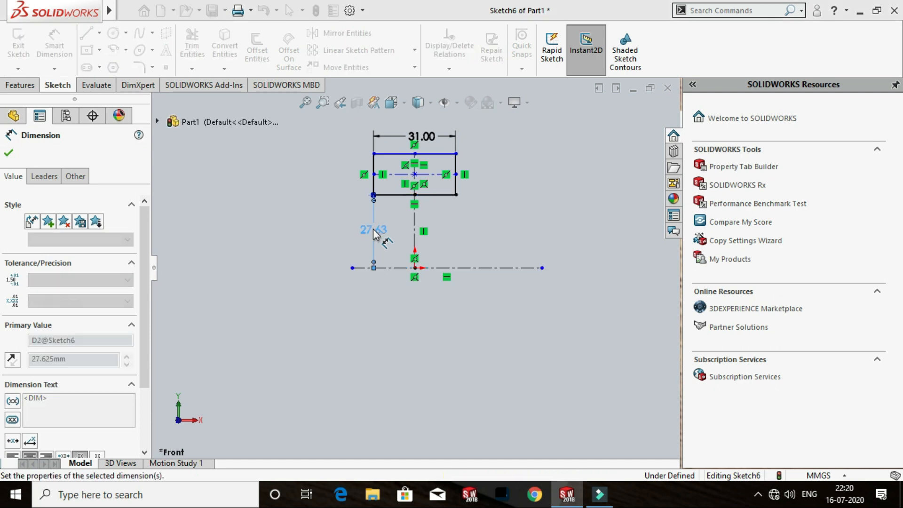
type("25")
key("Return")
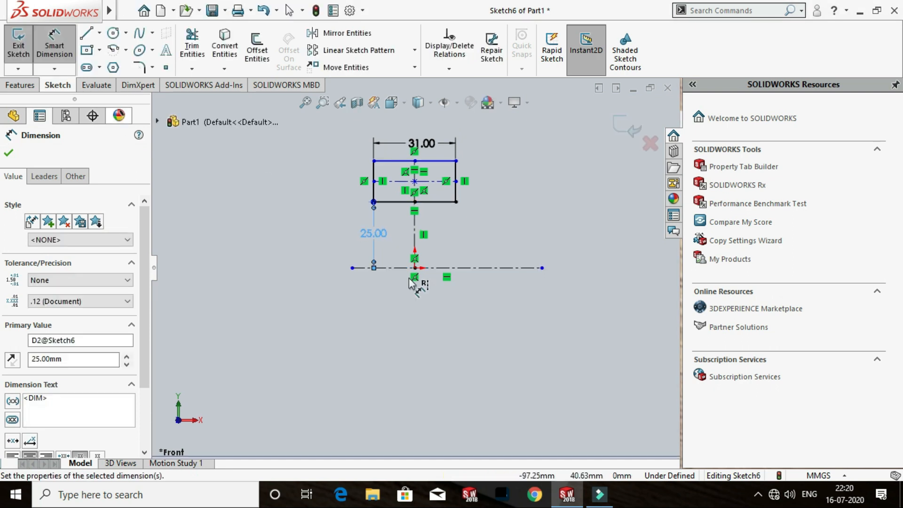
Dimension the distance from the horizontal centerline to the rectangle's upper edge as 37 mm
left_click(388, 267)
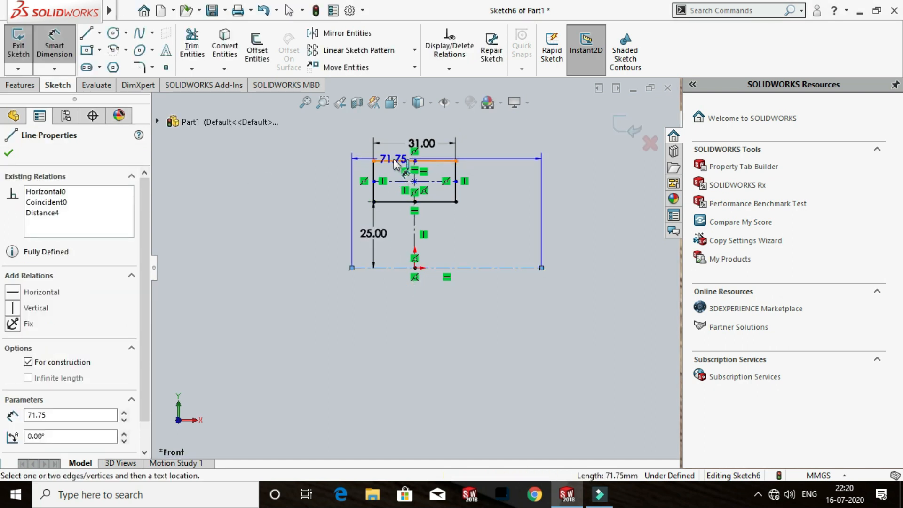
left_click(392, 160)
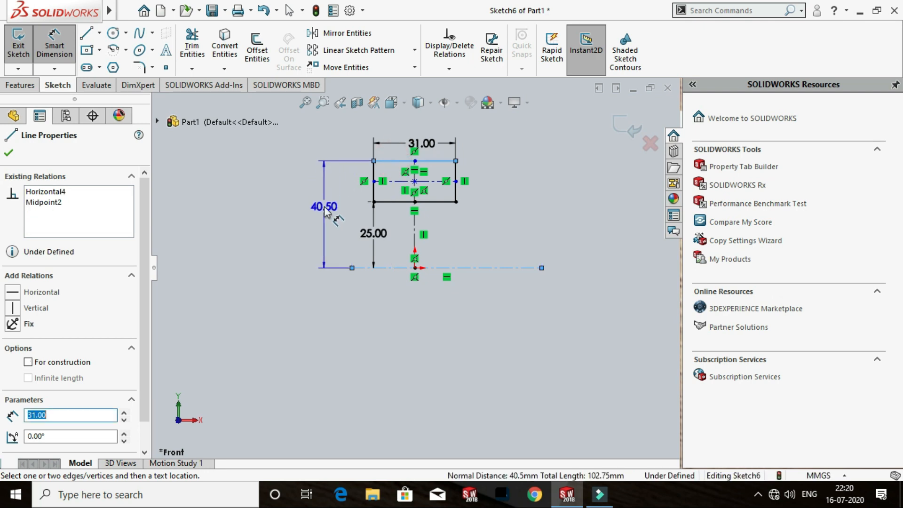
left_click(328, 215)
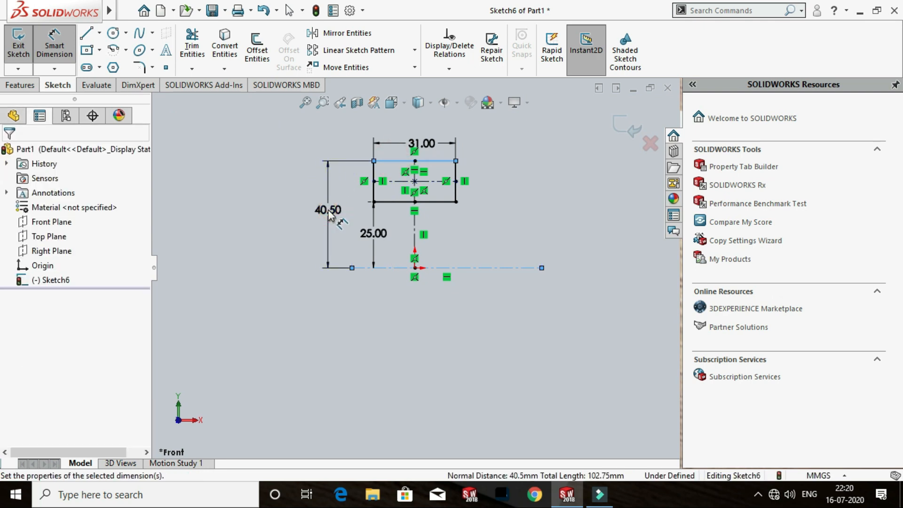
type("37")
key("Return")
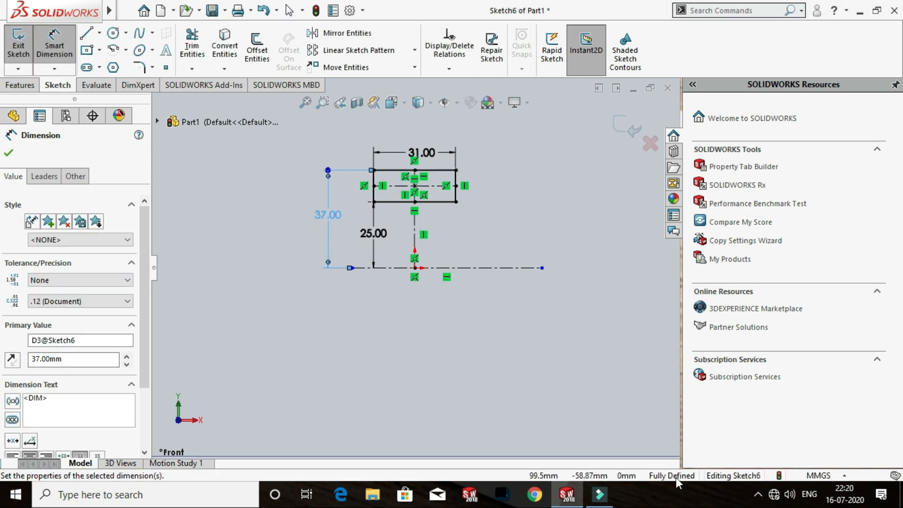
left_click(19, 151)
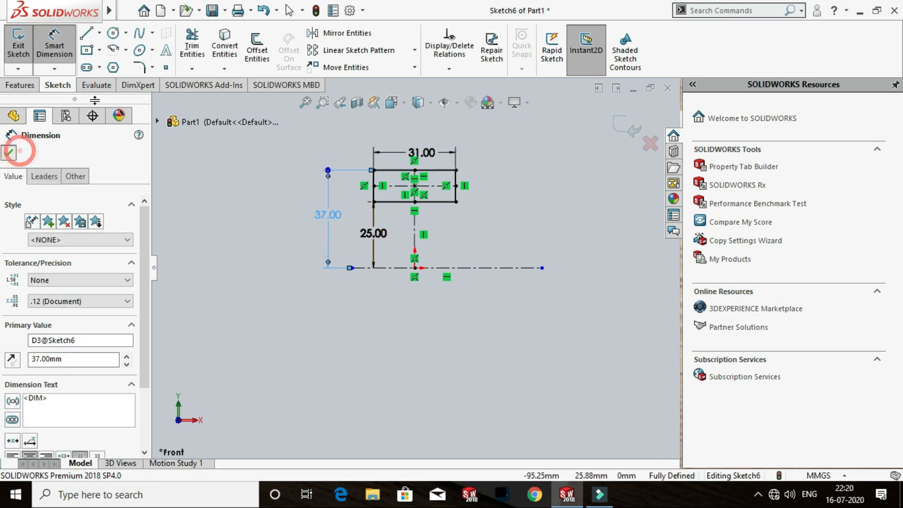
Sketch a centerpoint arc centered about 49 mm directly above the origin, dipping into the rectangle with both endpoints on its upper edge
left_click(114, 50)
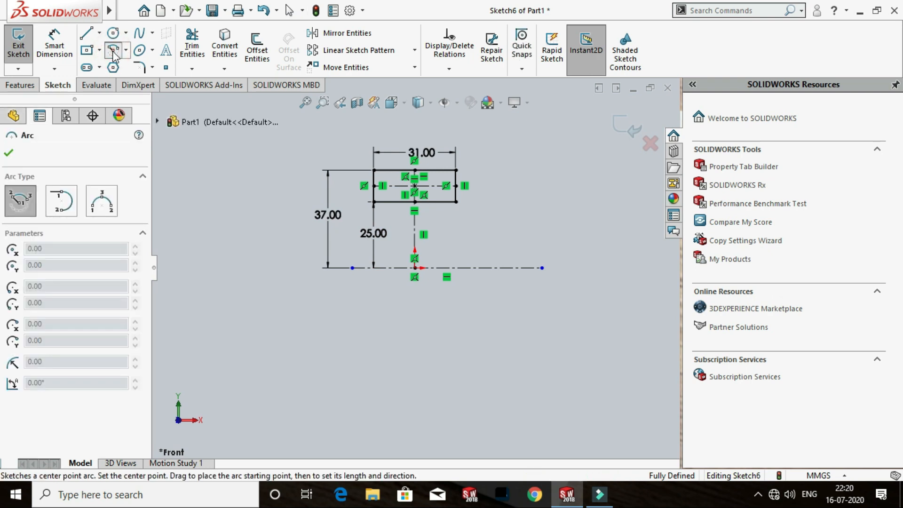
left_click(125, 50)
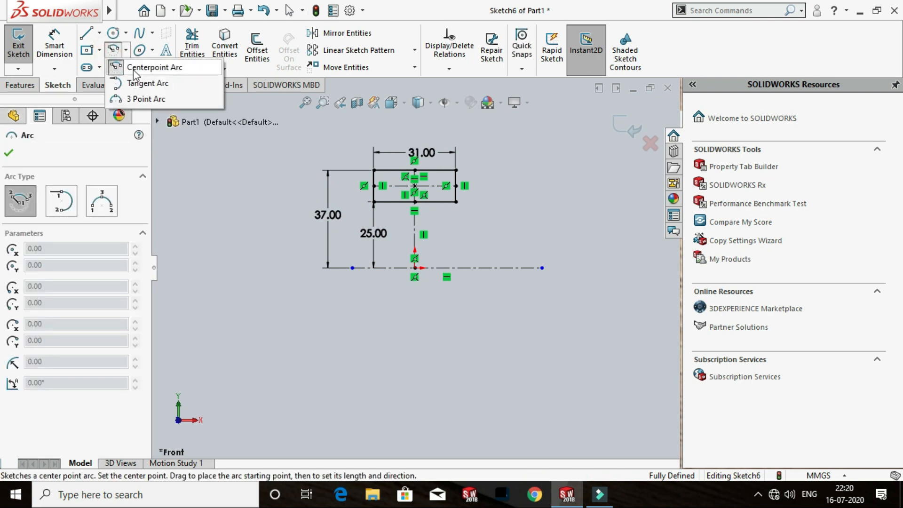
left_click(130, 68)
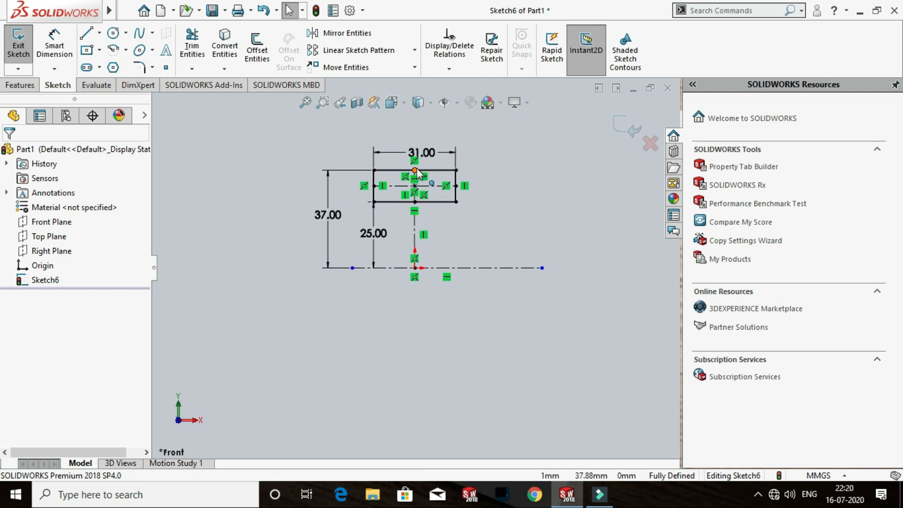
left_click(113, 50)
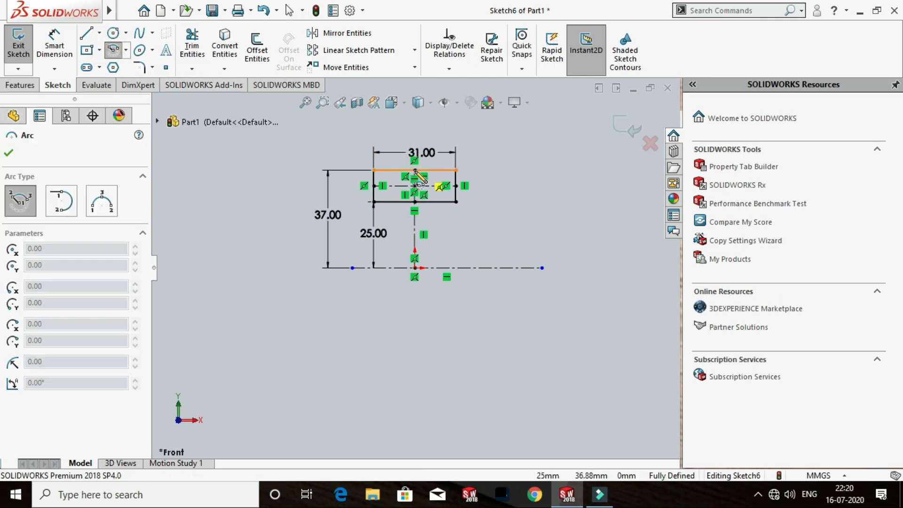
left_click(415, 137)
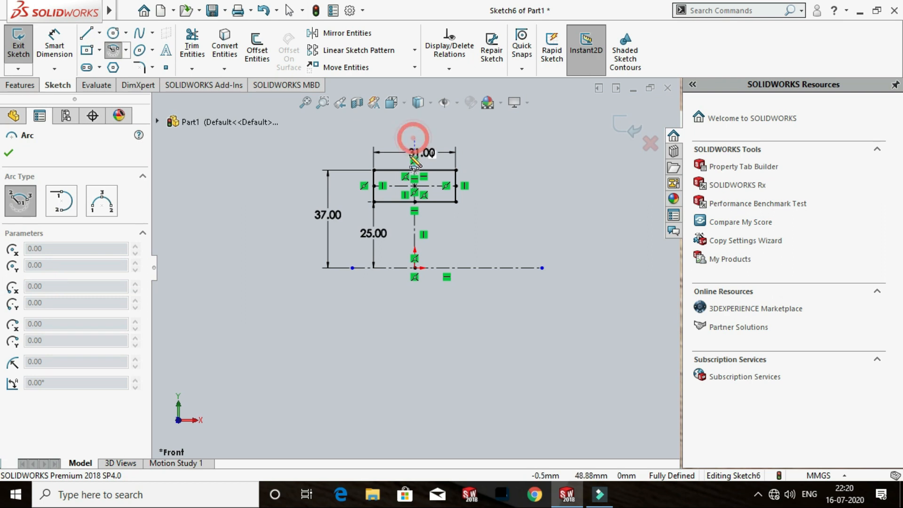
left_click(415, 170)
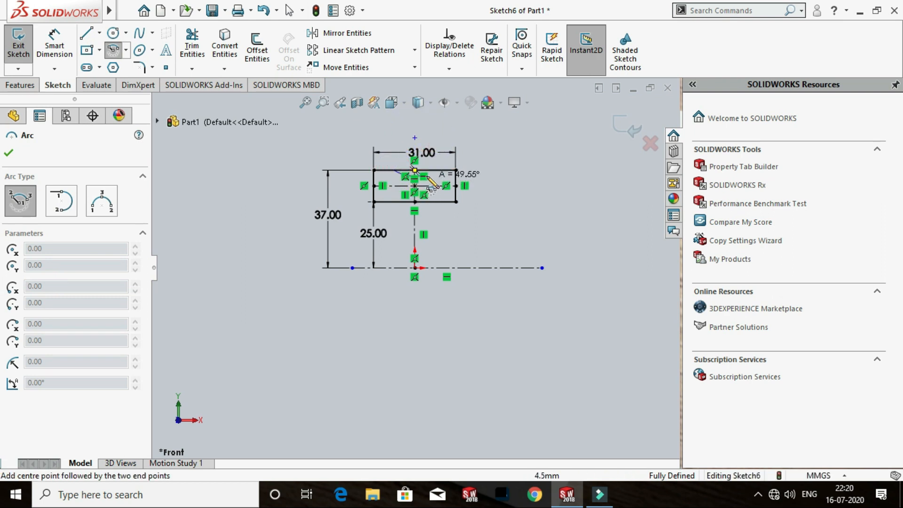
left_click(436, 170)
scroll(419, 163, "down", 3)
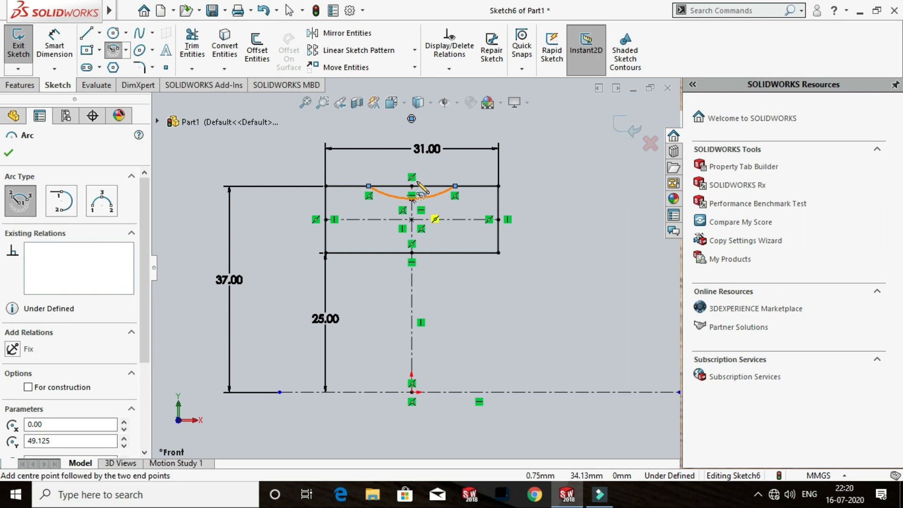
Dimension the arc in the rectangle's upper edge with a radius of 12 mm
left_click(10, 152)
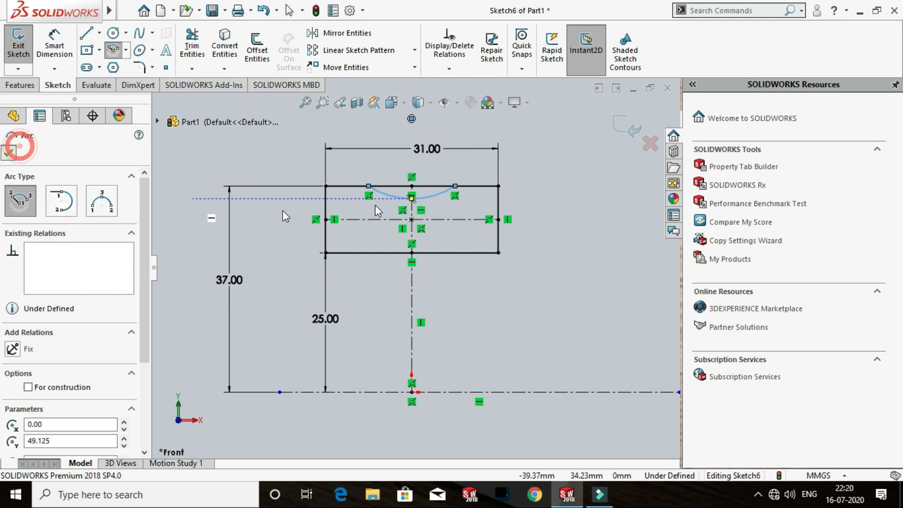
middle_click_drag(392, 201, 418, 217, "ctrl")
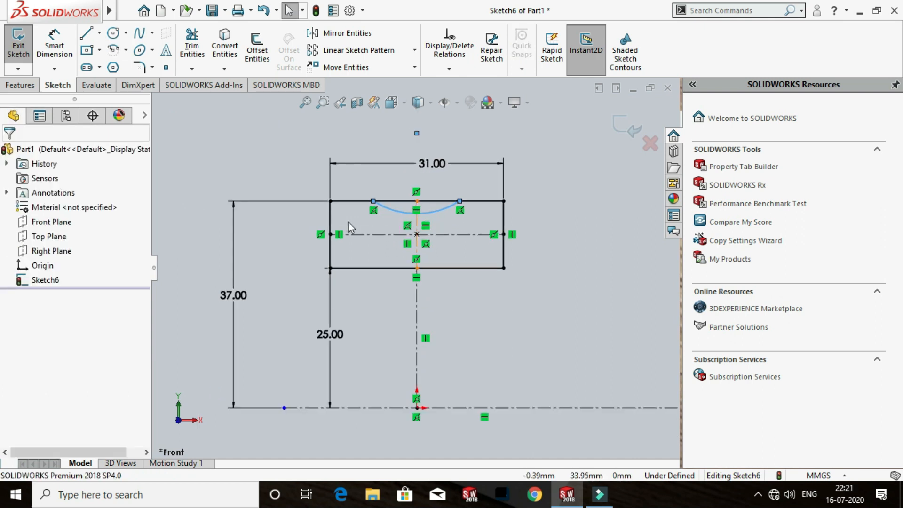
left_click(54, 47)
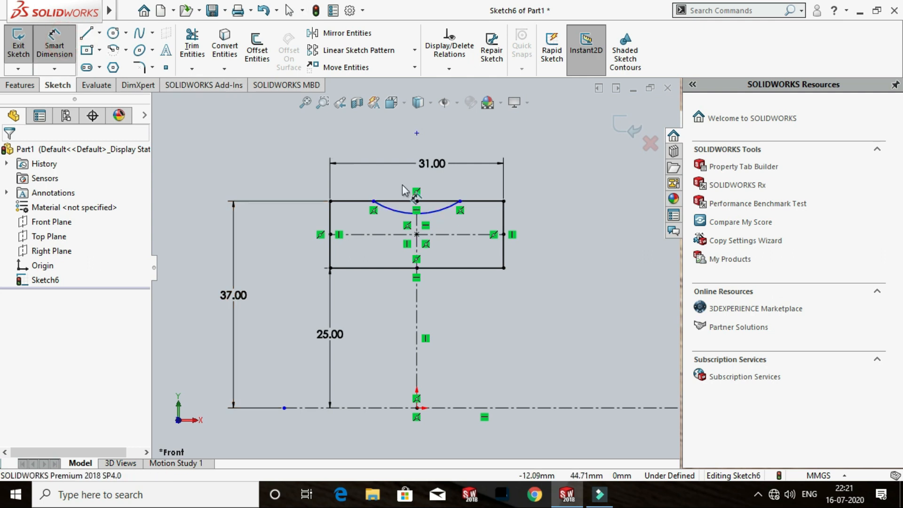
left_click(444, 215)
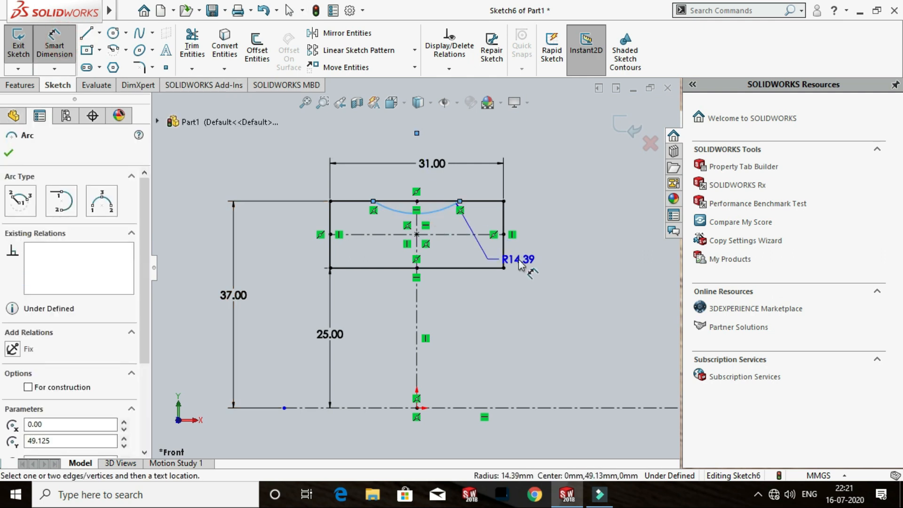
left_click(528, 276)
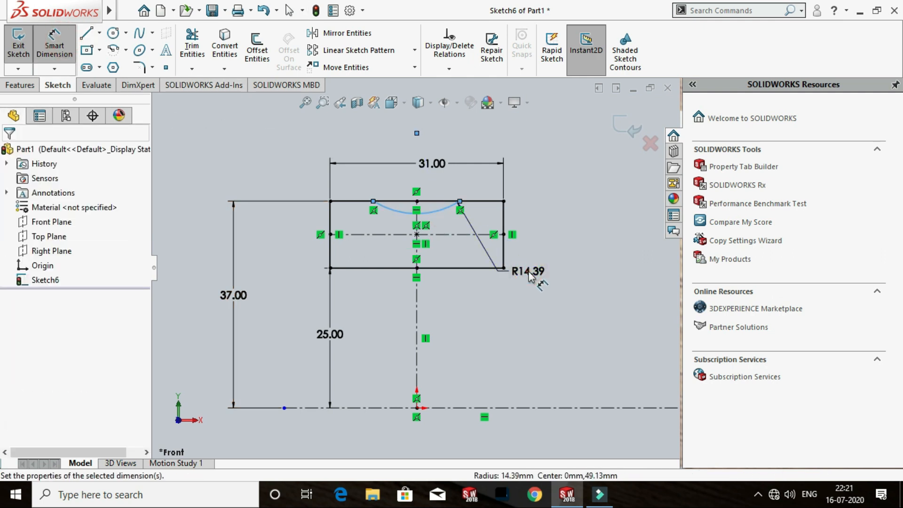
type("12")
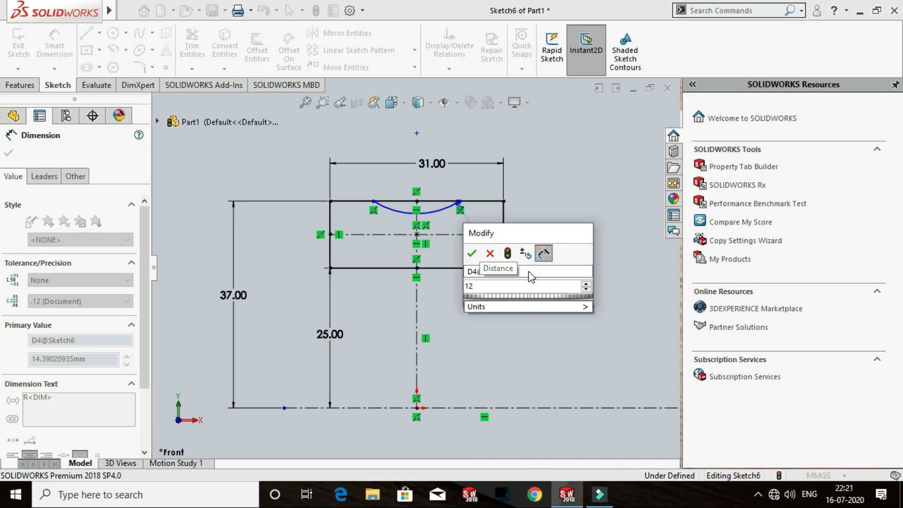
key("Return")
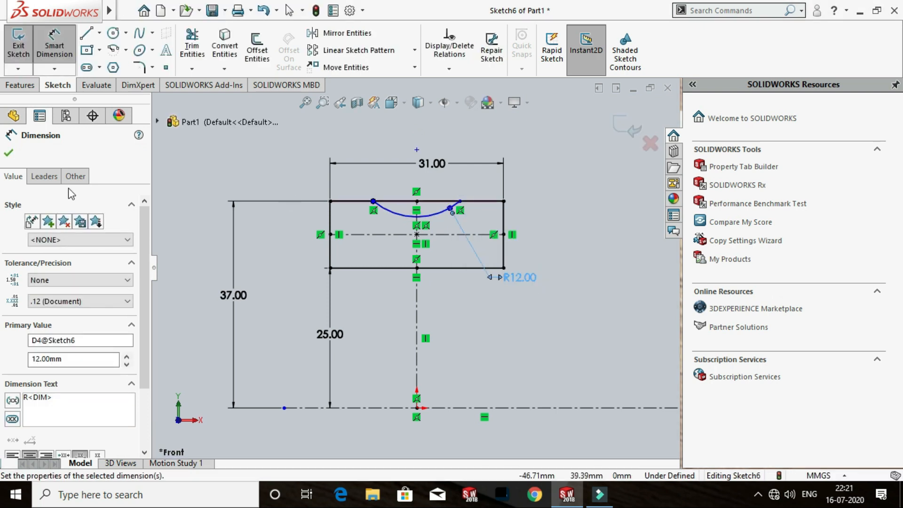
left_click(9, 154)
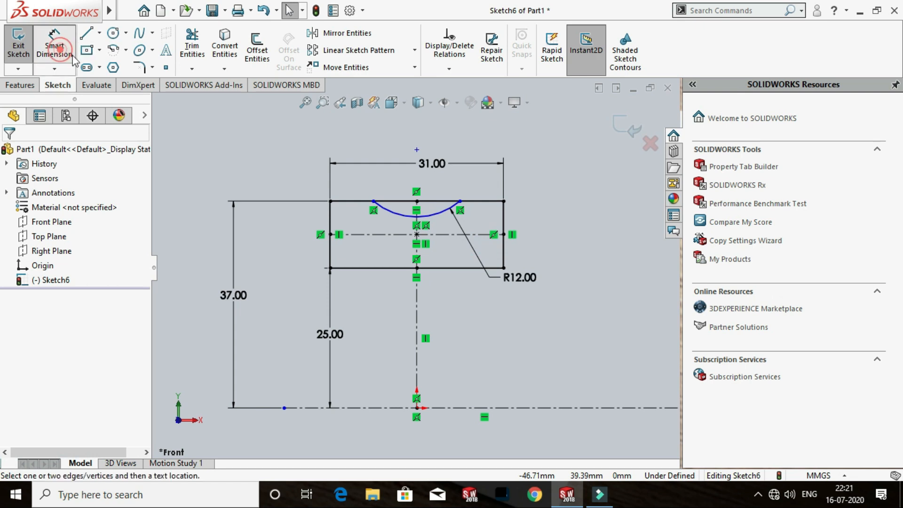
Dimension the vertical distance between the arc's center point and the rectangle's upper edge as 8 mm
left_click(417, 150)
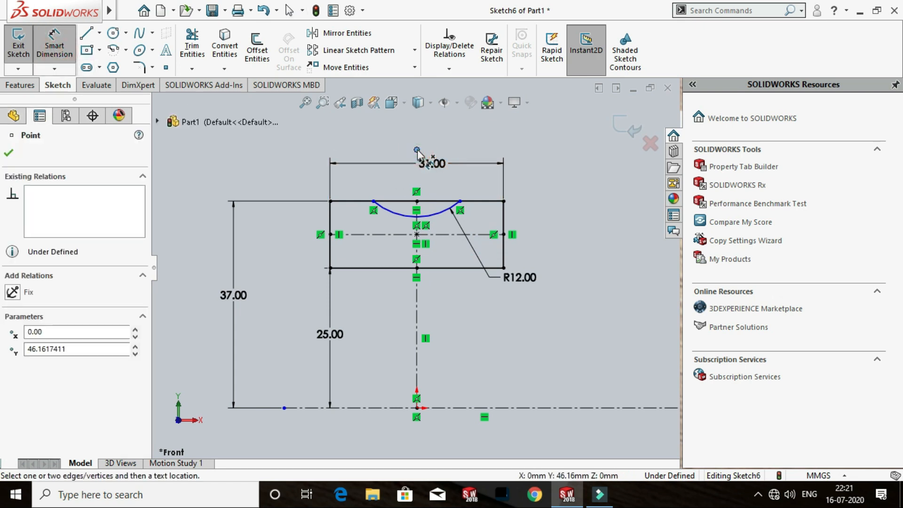
left_click(425, 202)
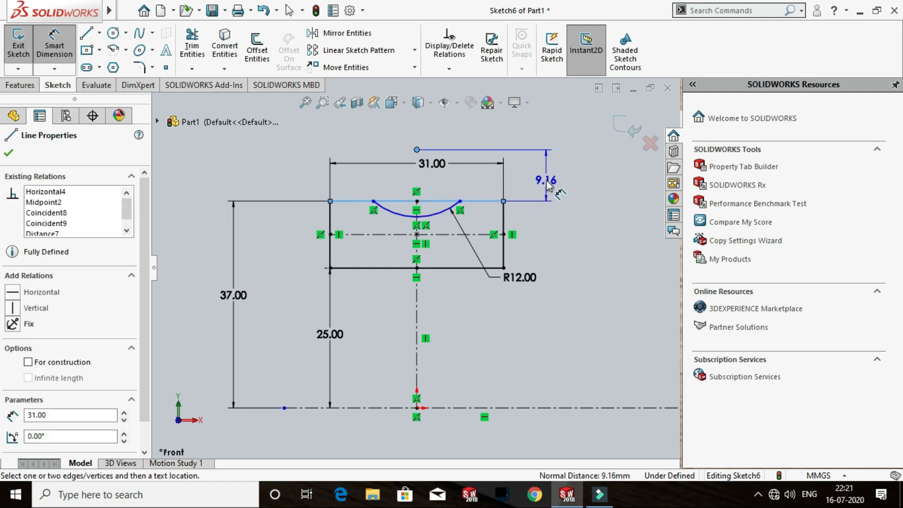
left_click(547, 184)
type("8")
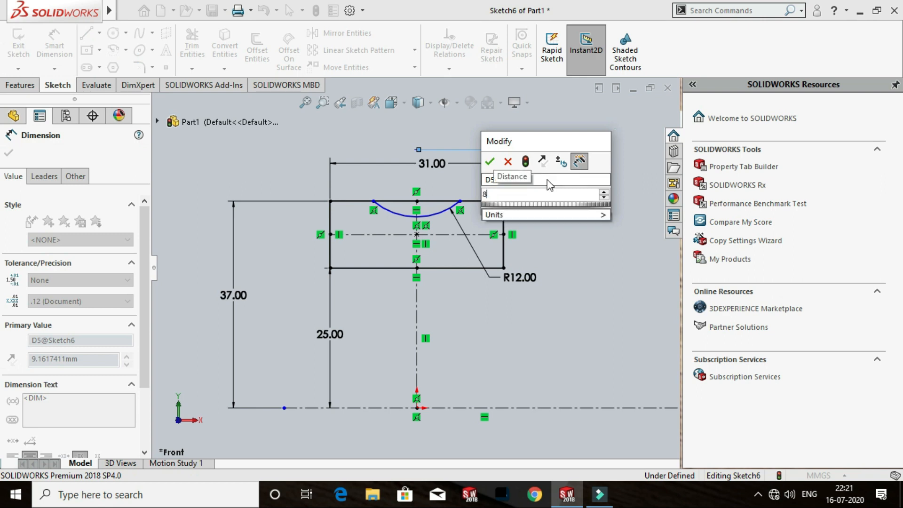
left_click(490, 162)
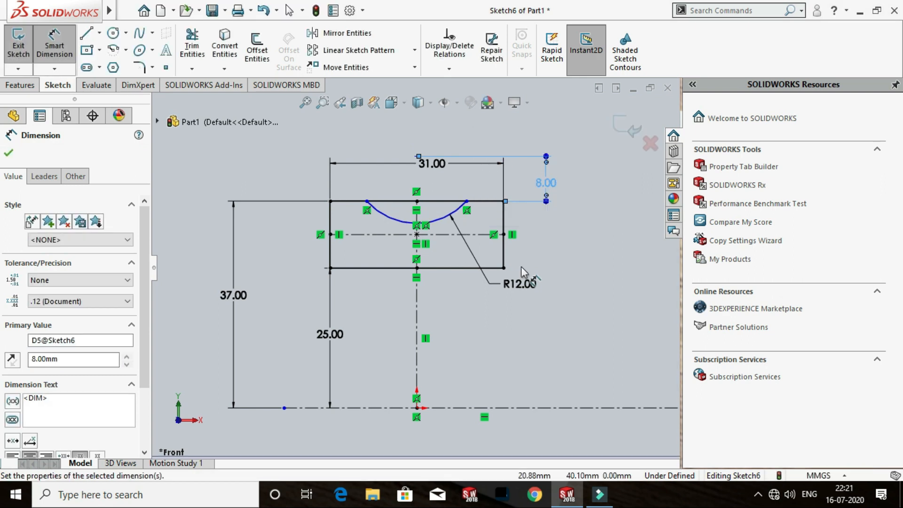
scroll(521, 266, "up", 2)
left_click(9, 153)
Trim away the portion of the rectangle's upper edge between the arc's two endpoints
scroll(412, 300, "down", 2)
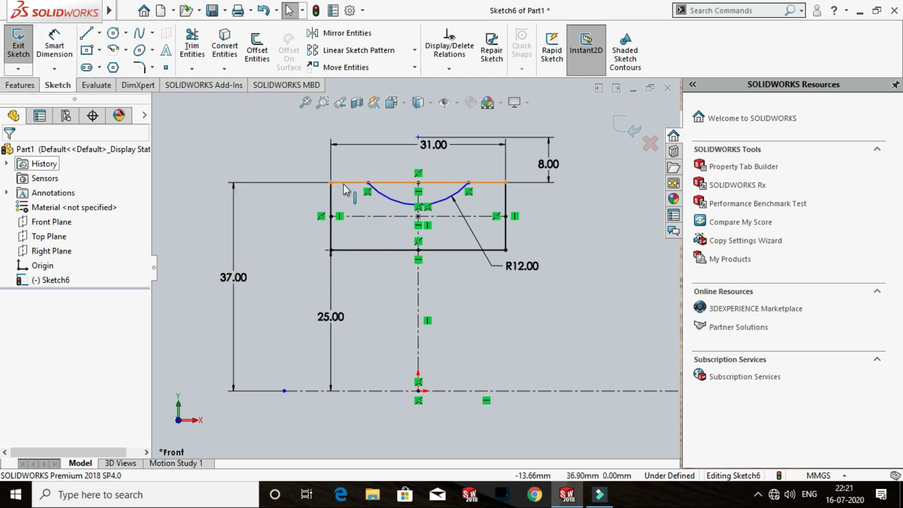
left_click(200, 57)
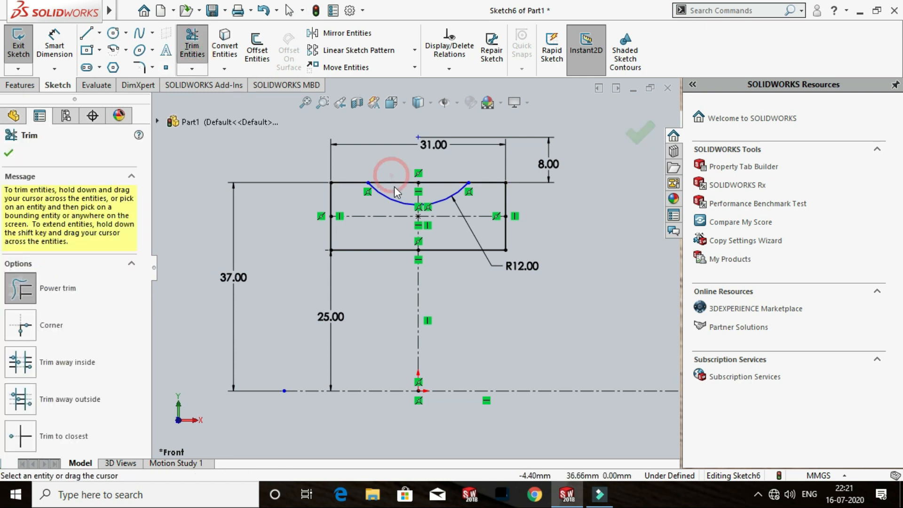
left_click_drag(391, 175, 394, 187)
left_click_drag(445, 172, 442, 186)
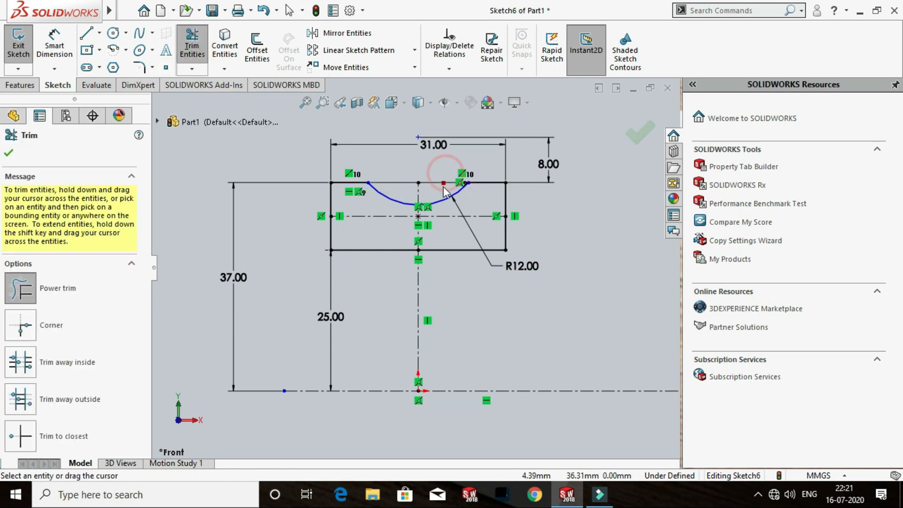
left_click(9, 153)
Apply an Equal relation to the two remaining upper edge segments on either side of the arc
left_click(345, 183)
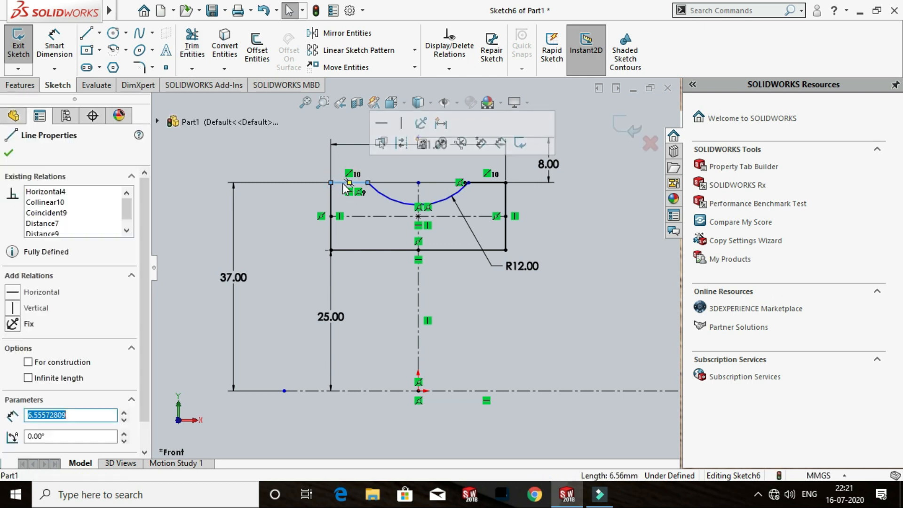
left_click(491, 184, "ctrl")
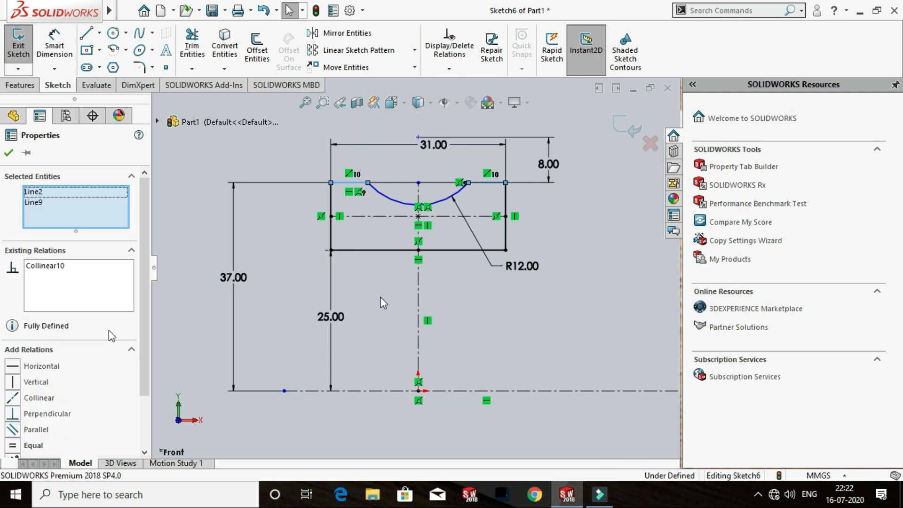
left_click(32, 446)
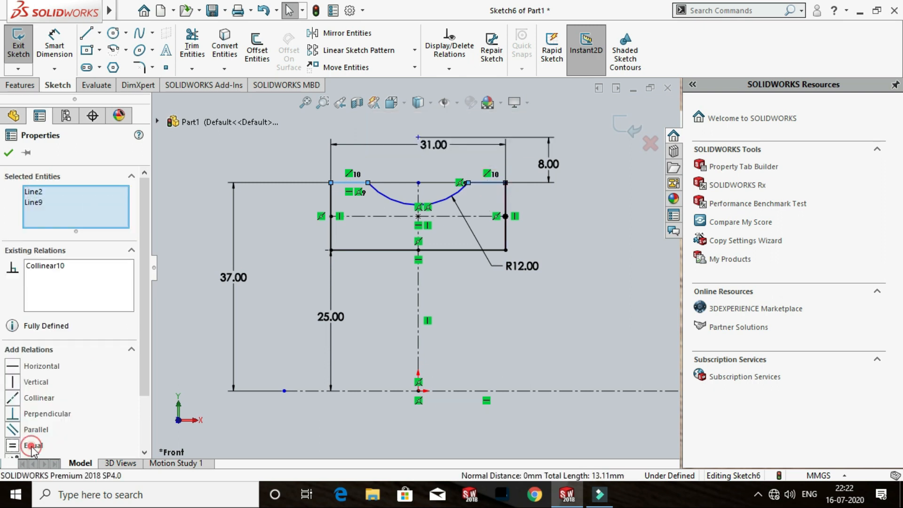
left_click(8, 152)
Round both lower corners of the profile with 2.10 mm sketch fillets, accepting removal of any conflicting relations
scroll(415, 265, "up", 2)
scroll(481, 303, "down", 1)
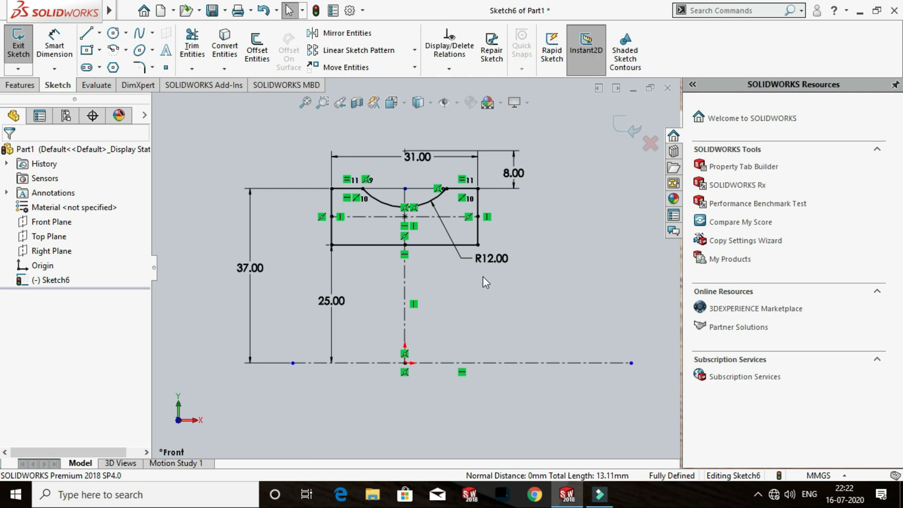
scroll(414, 268, "up", 1)
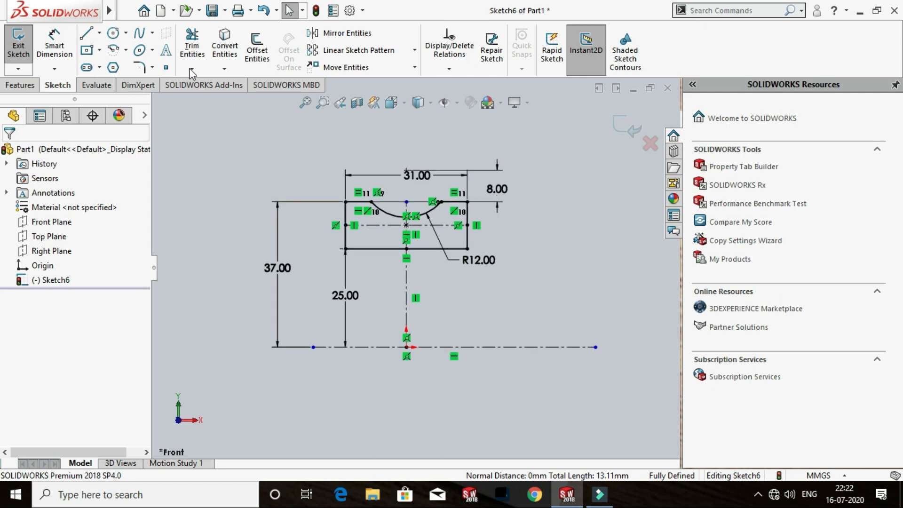
left_click(139, 68)
scroll(349, 250, "down", 2)
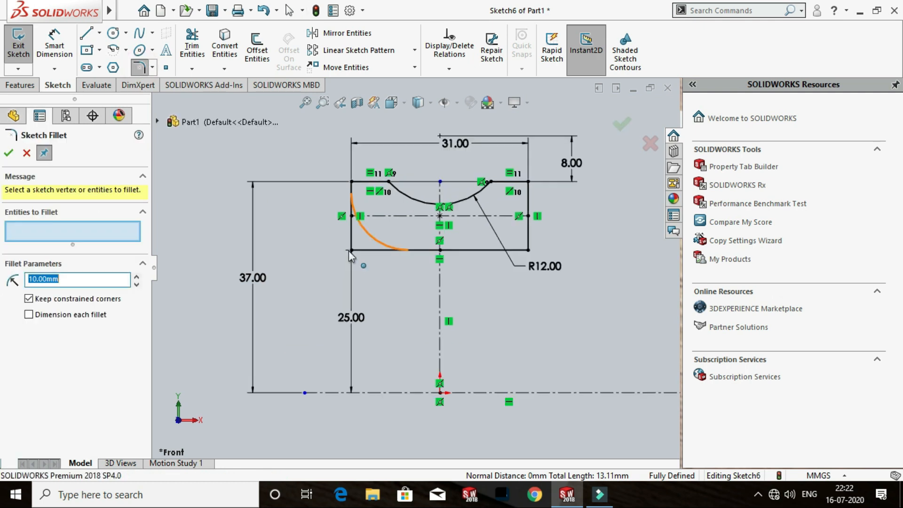
scroll(348, 251, "down", 2)
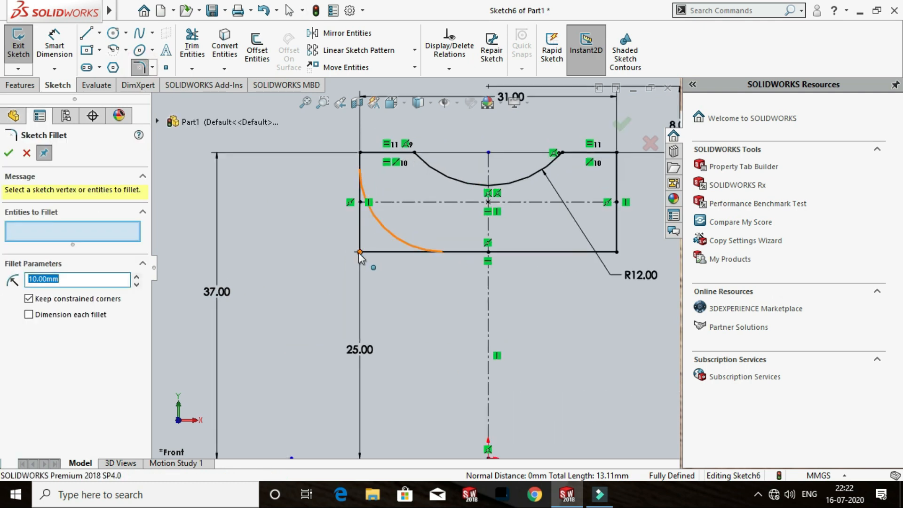
left_click(68, 281)
key("ctrl+a")
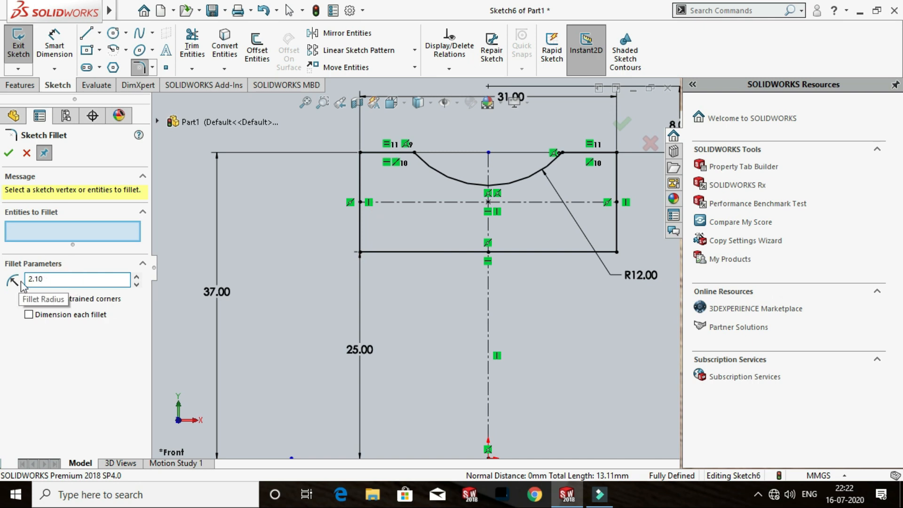
left_click(361, 252)
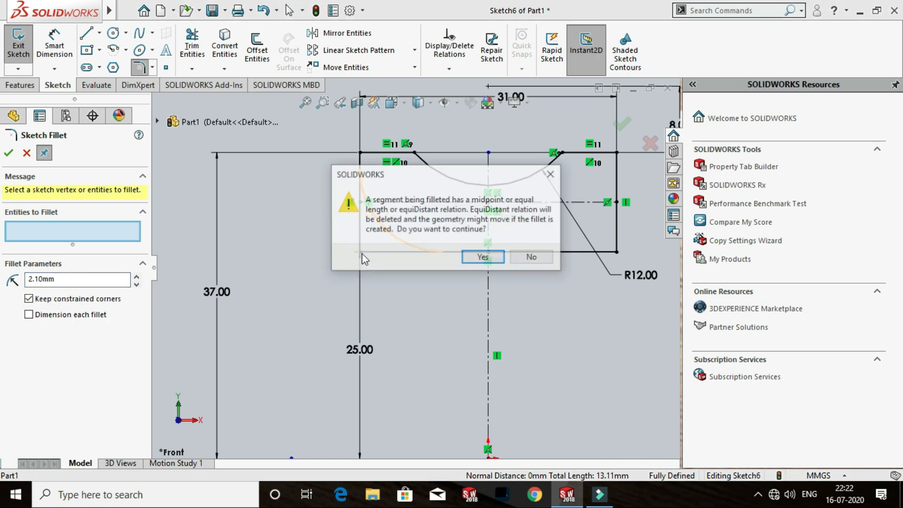
left_click(483, 257)
left_click(617, 251)
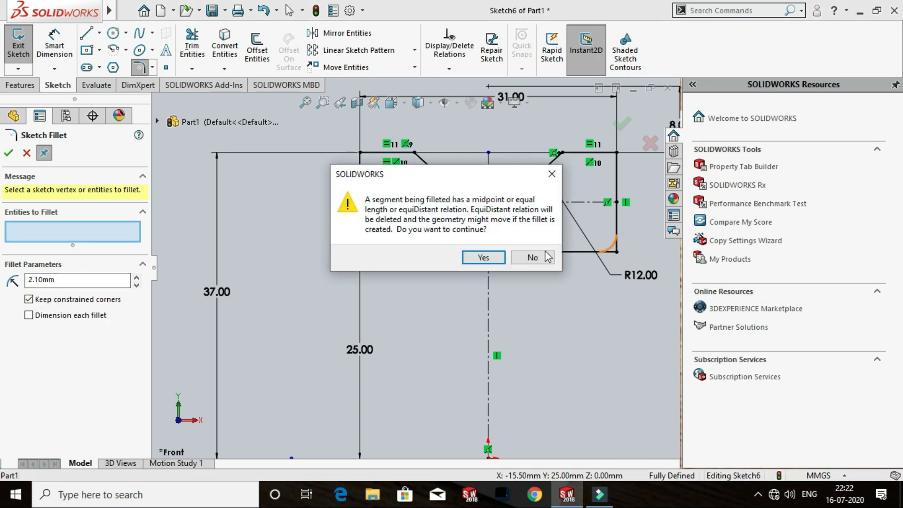
left_click(483, 257)
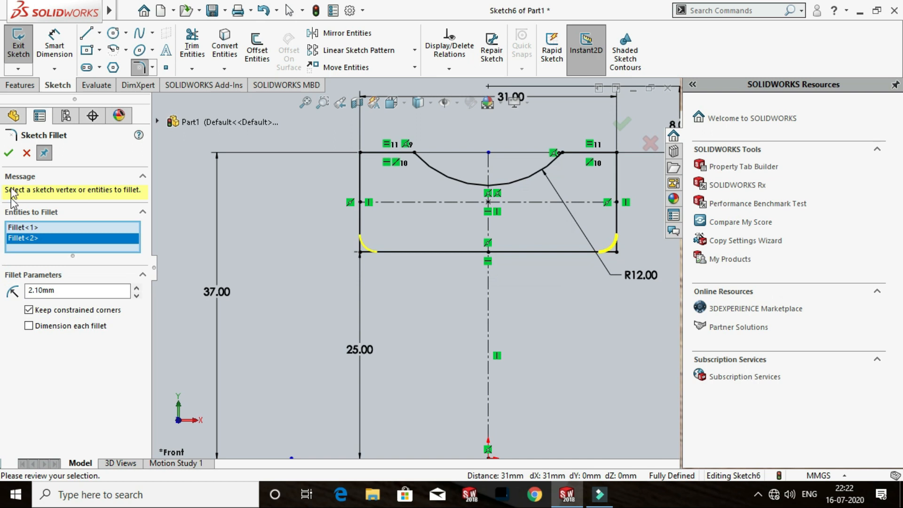
left_click(8, 152)
key("f")
scroll(454, 264, "down", 3)
scroll(470, 258, "up", 1)
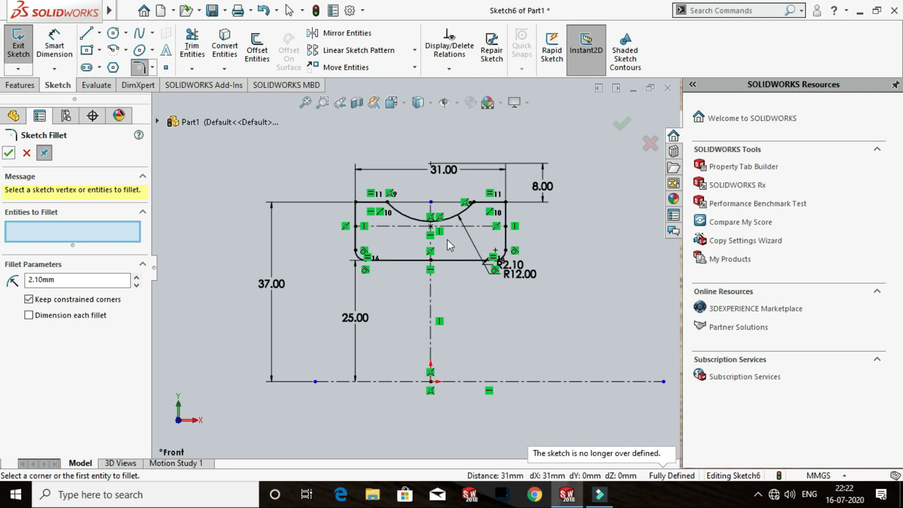
left_click(9, 153)
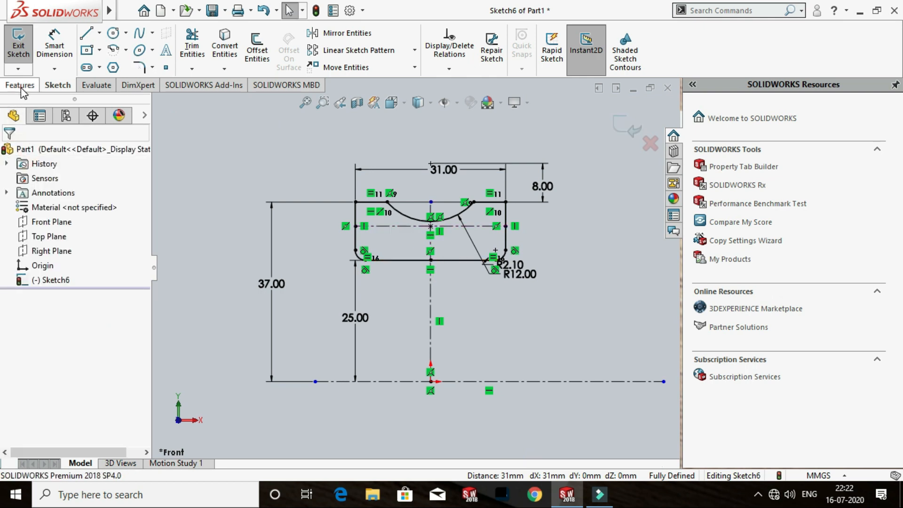
Revolve the profile 360 degrees about the horizontal centerline to form the grooved ring
left_click(21, 86)
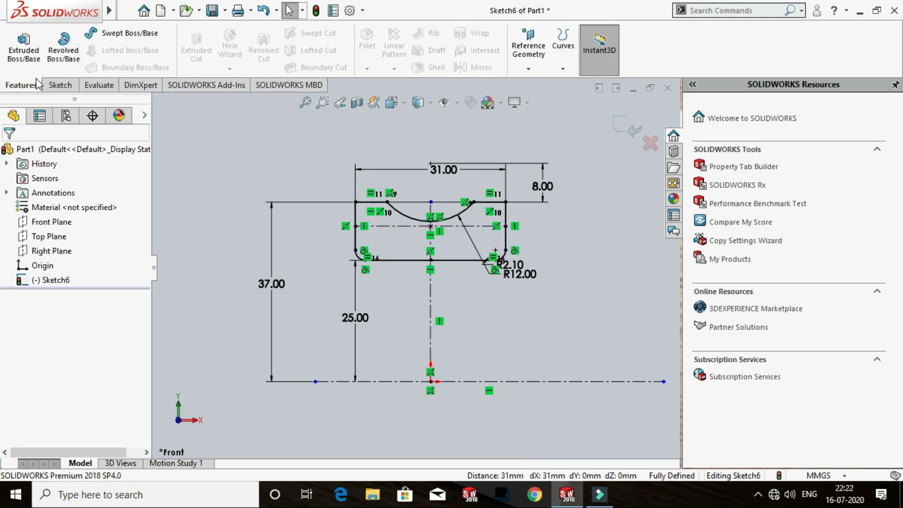
left_click(68, 63)
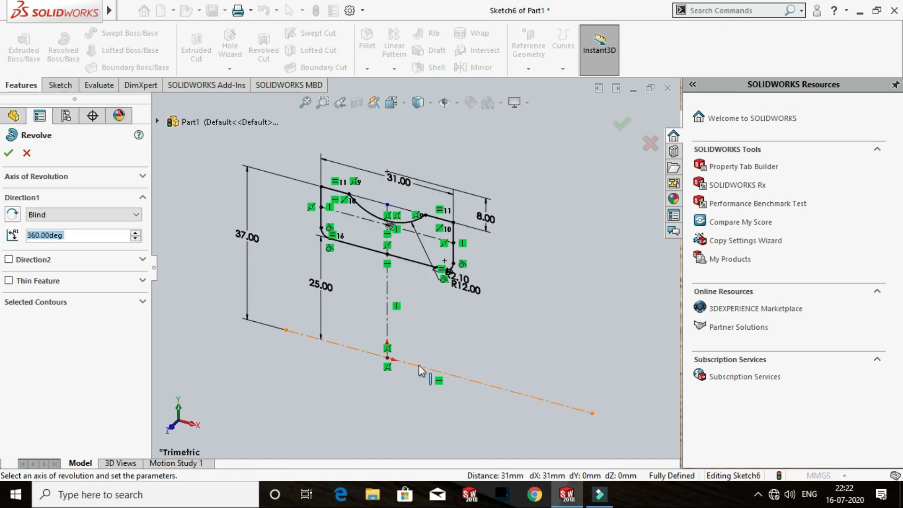
left_click(419, 366)
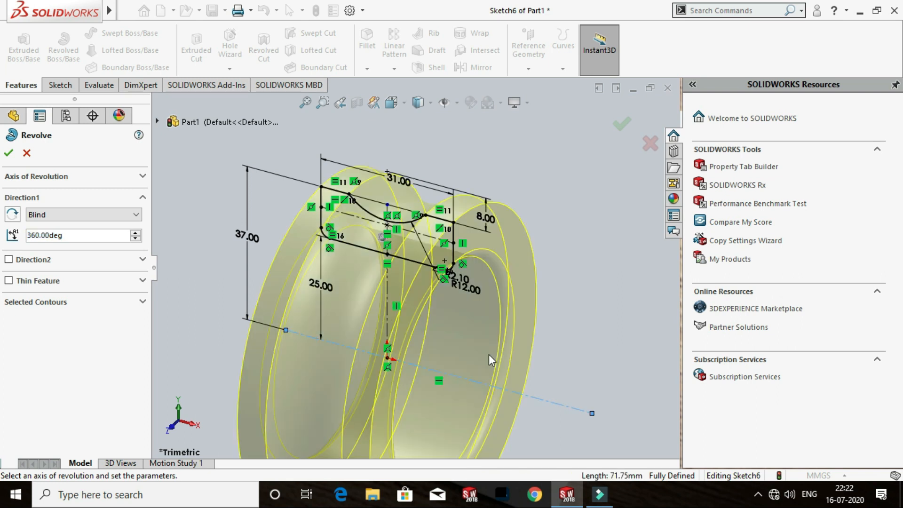
scroll(489, 356, "up", 4)
mouse_move(490, 360)
middle_mouse_down()
mouse_move(417, 367)
mouse_move(465, 360)
mouse_move(410, 352)
mouse_move(464, 344)
middle_mouse_up()
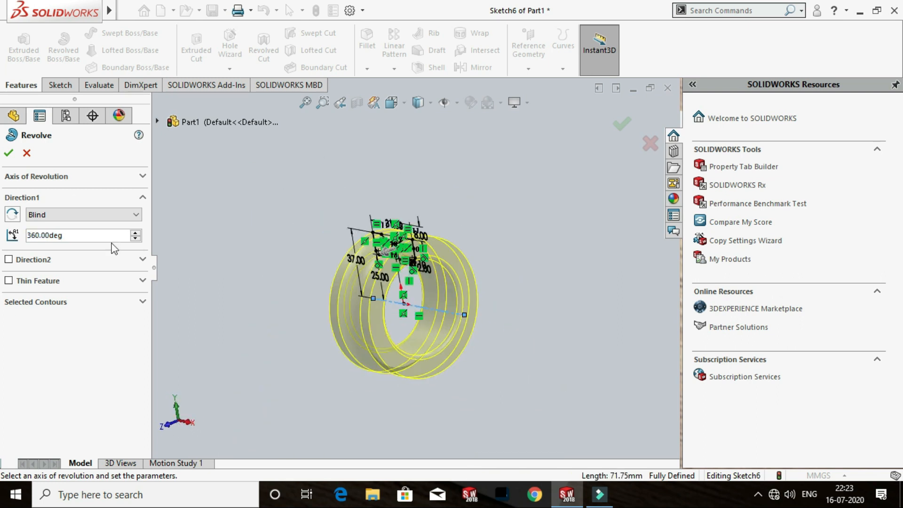
left_click(12, 153)
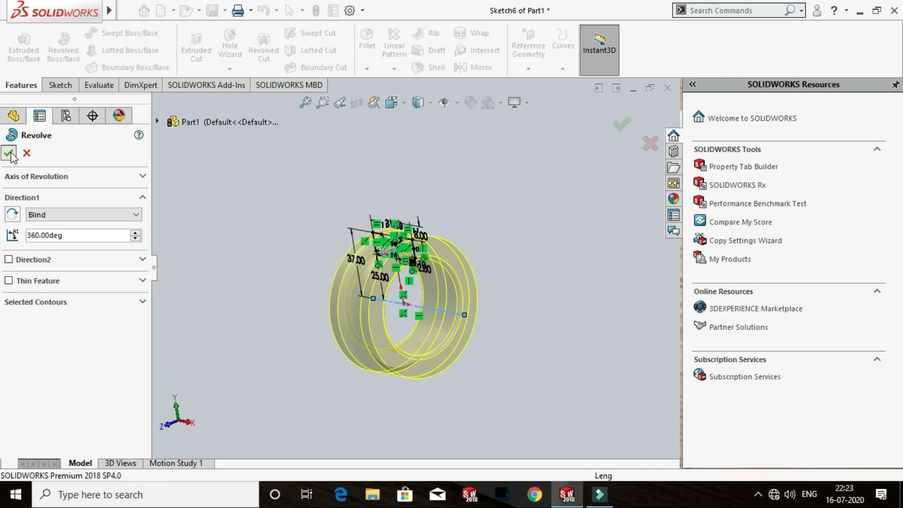
middle_click_drag(331, 294, 527, 256)
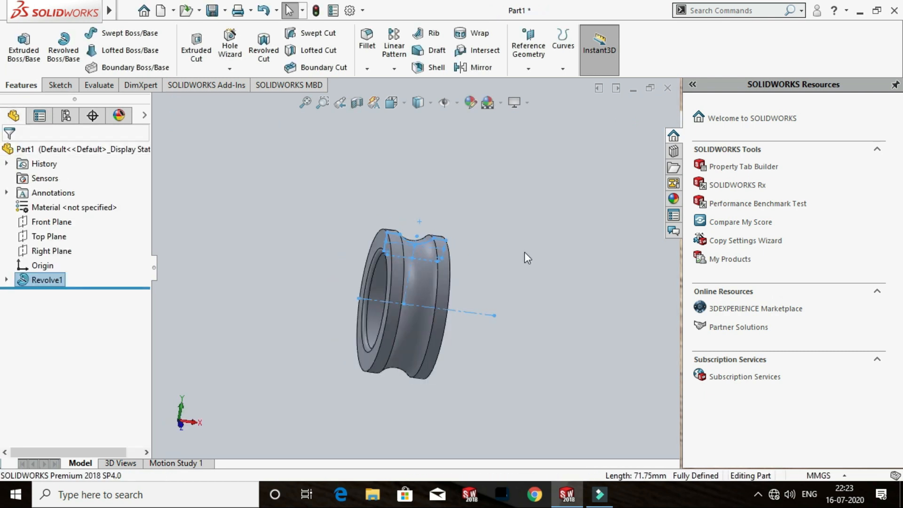
middle_click_drag(377, 303, 500, 346)
scroll(495, 293, "up", 2)
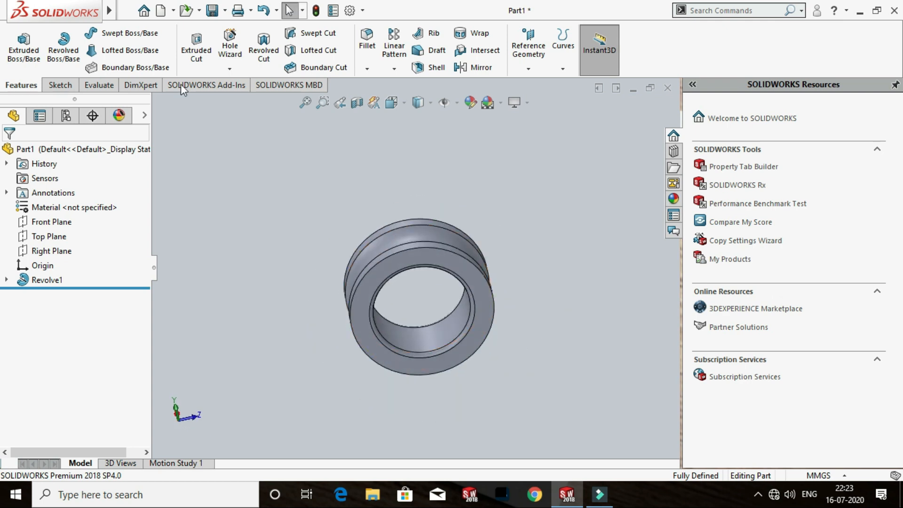
Save the grooved ring part as a new file named "Bearing inner" in the SolidWork 2020 folder
left_click(226, 11)
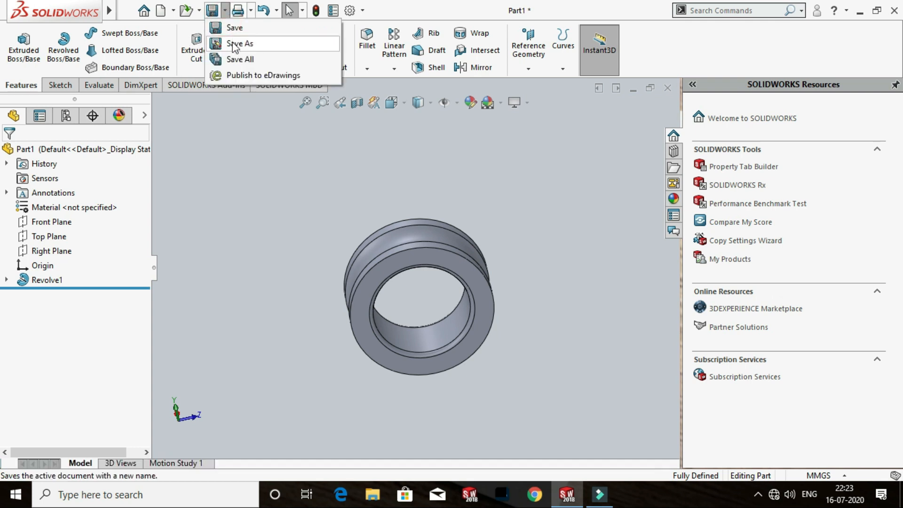
left_click(234, 44)
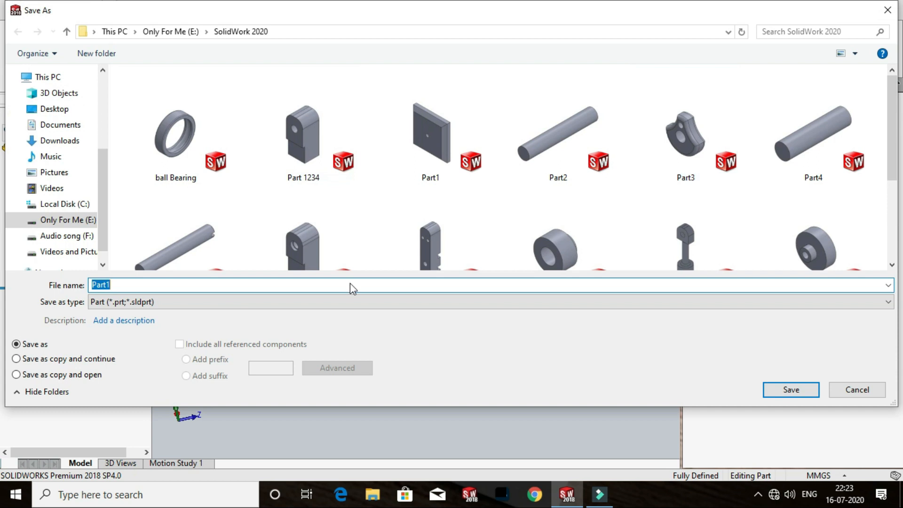
left_click(345, 285)
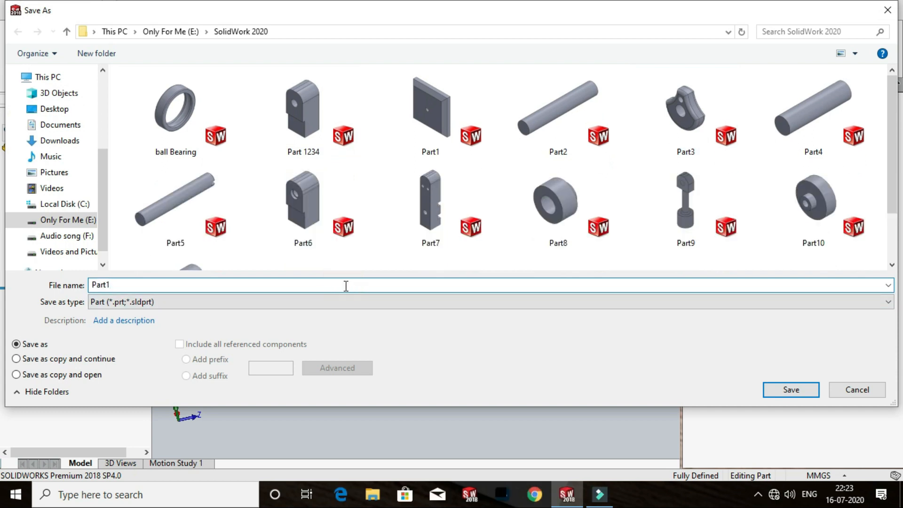
key("BackSpace")
key("BackSpace")
key("BackSpace")
key("BackSpace")
key("BackSpace")
type("Bea")
key("Return")
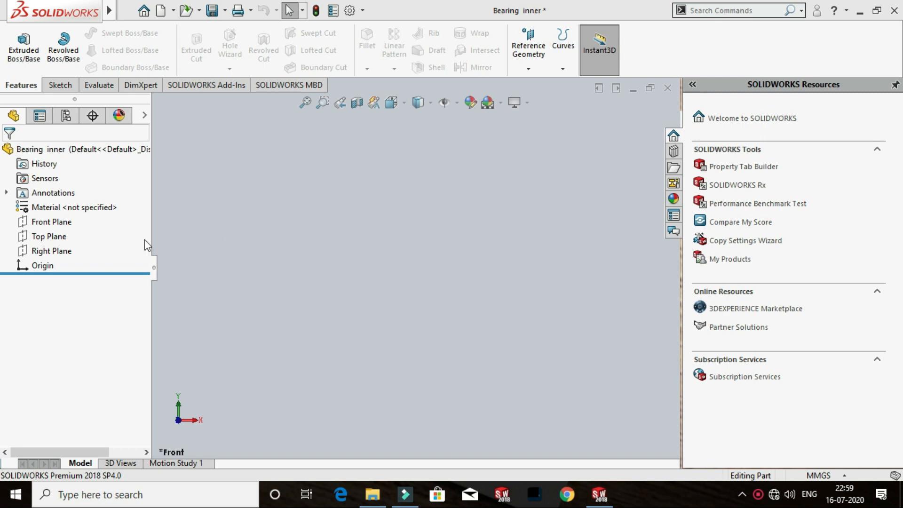
Start a sketch on the Front Plane and draw a horizontal centerline passing through the origin
left_click(69, 224)
left_click(76, 201)
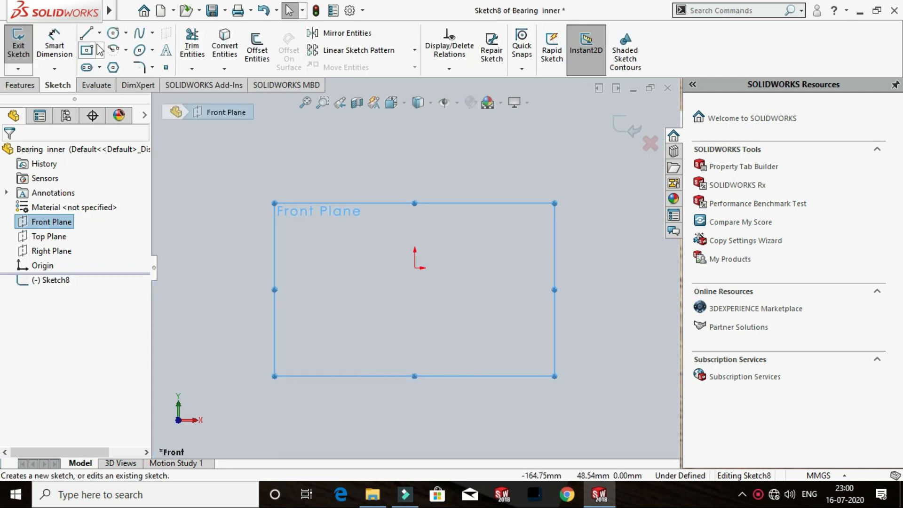
left_click(100, 32)
left_click(110, 64)
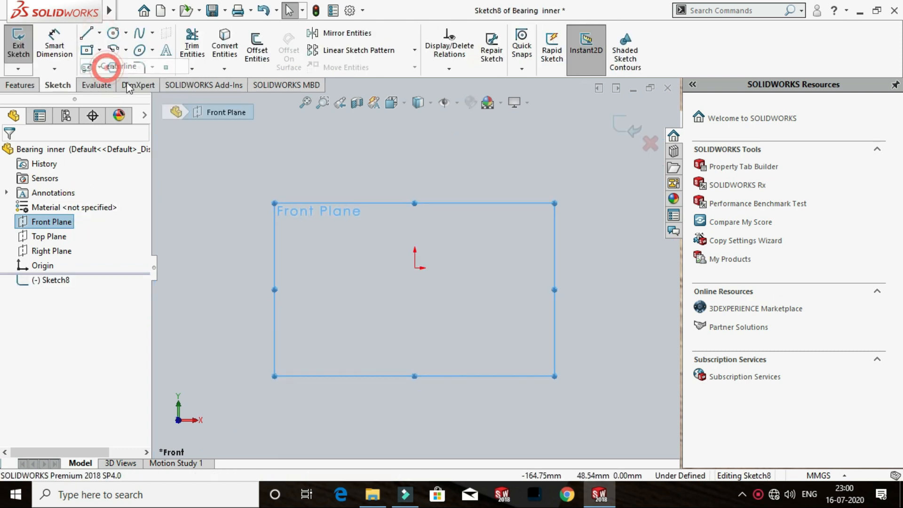
scroll(402, 249, "down", 5)
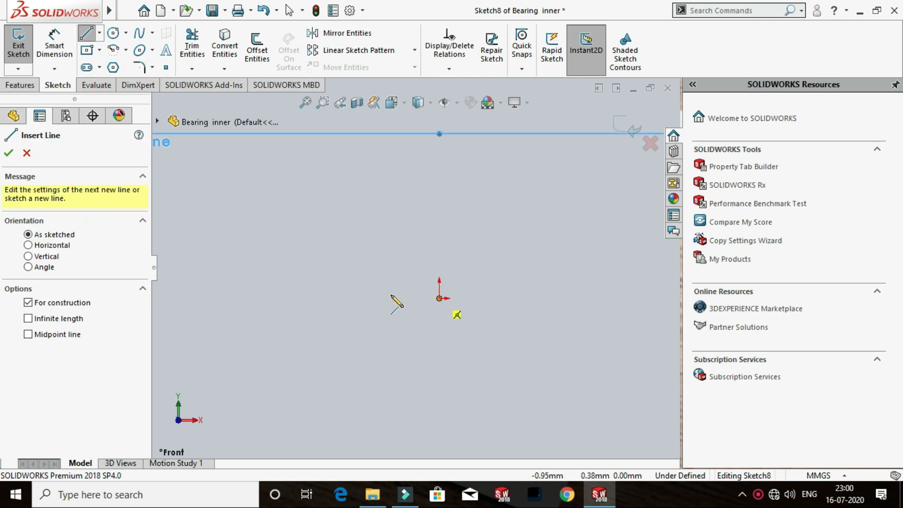
left_click(320, 298)
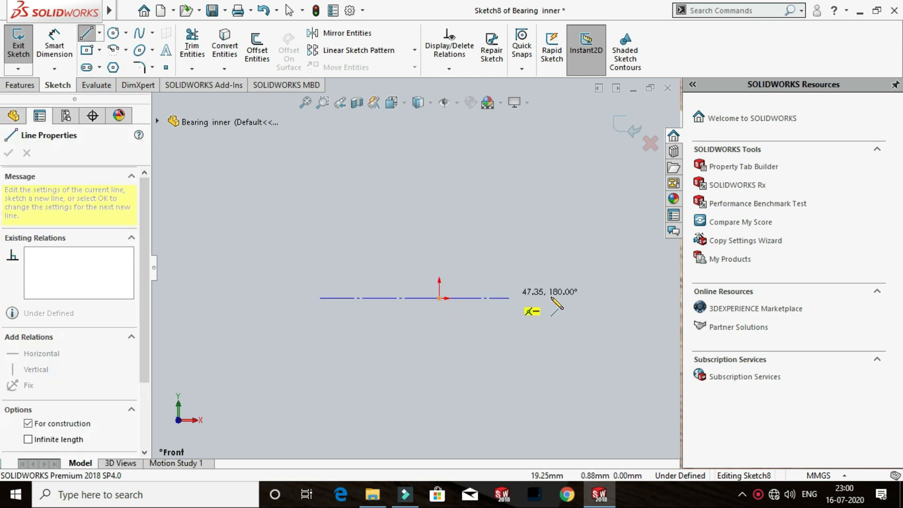
left_click(609, 299)
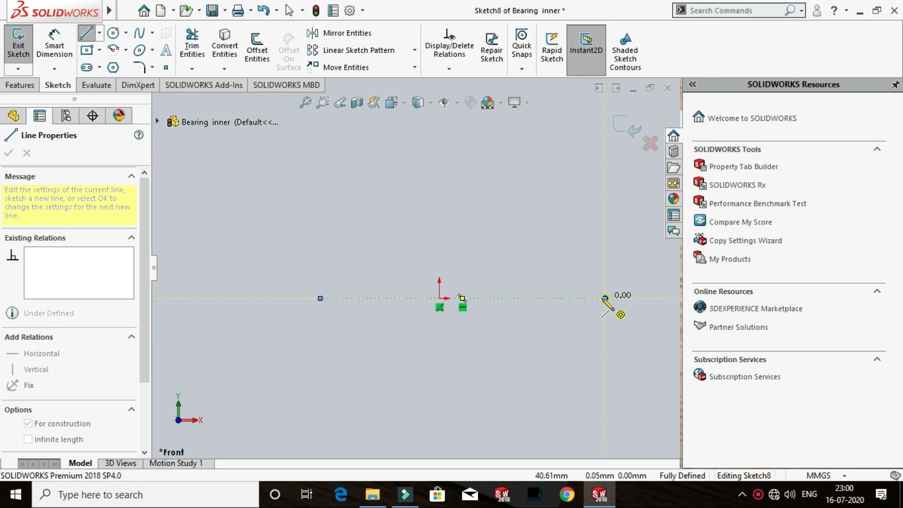
key("Escape")
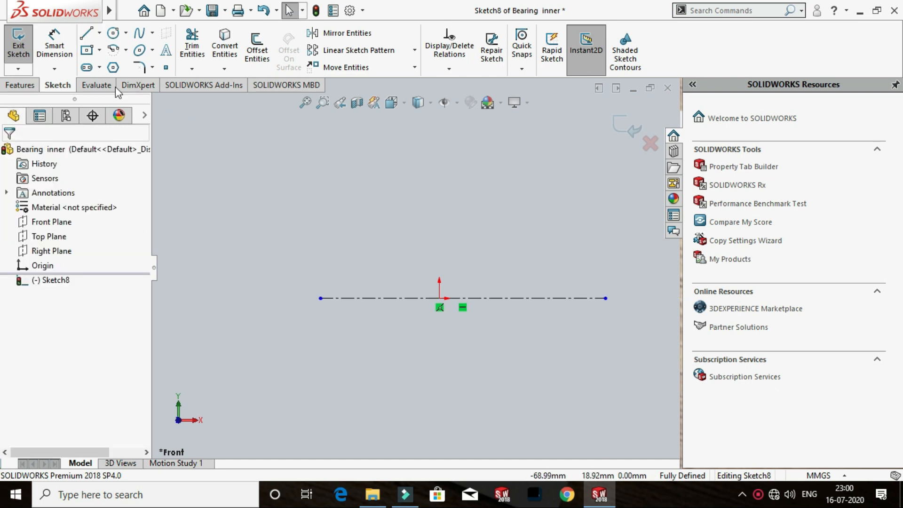
Make the centerline's midpoint coincident with the origin
left_click(439, 299)
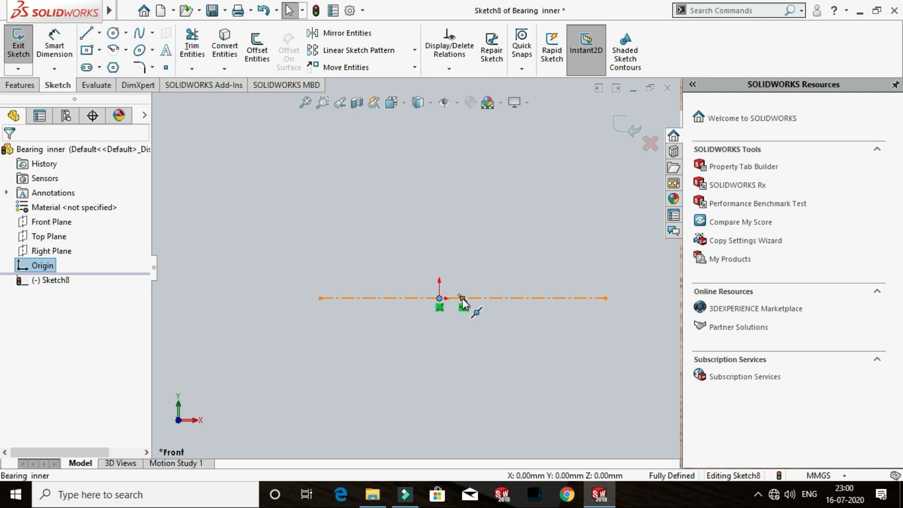
left_click(463, 300)
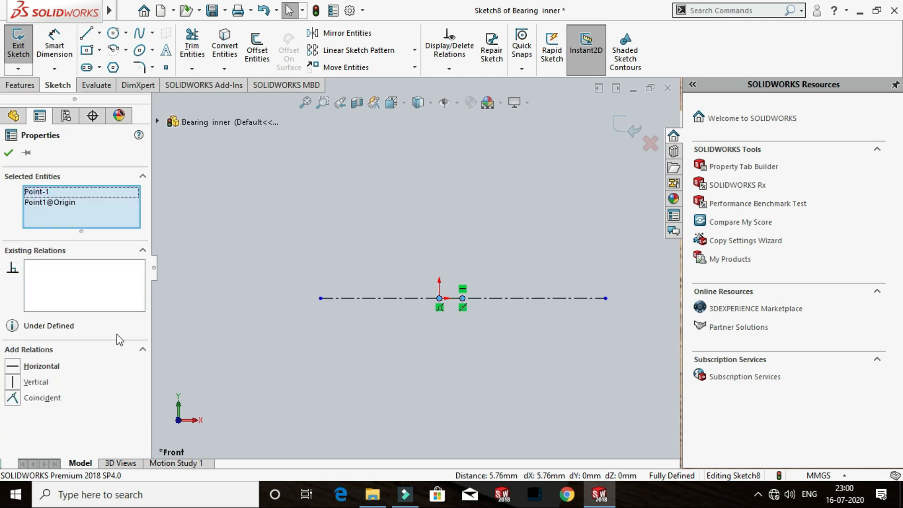
left_click(40, 398)
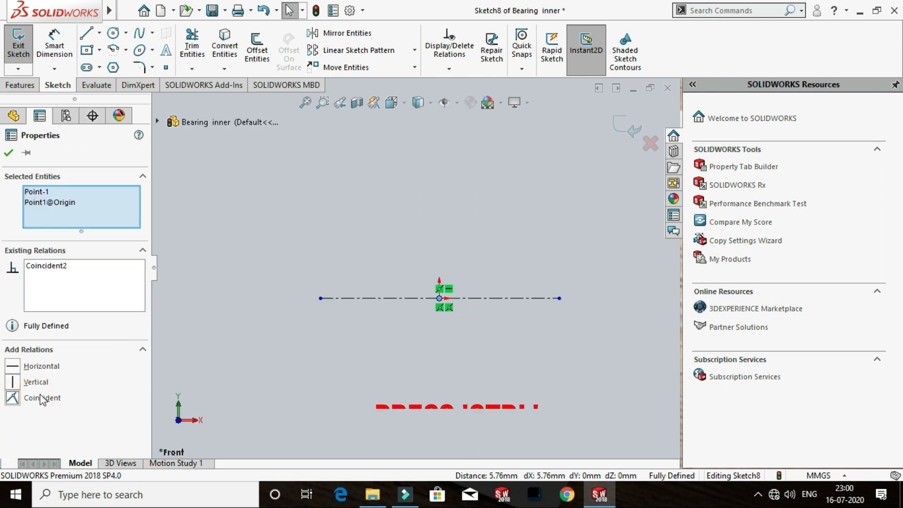
left_click(9, 154)
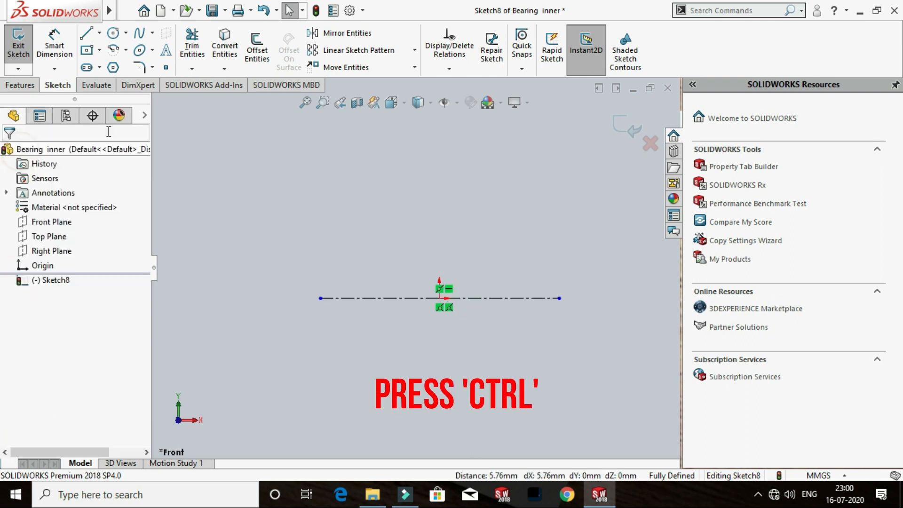
Dimension the centerline's length and set it to 24 mm
left_click(55, 46)
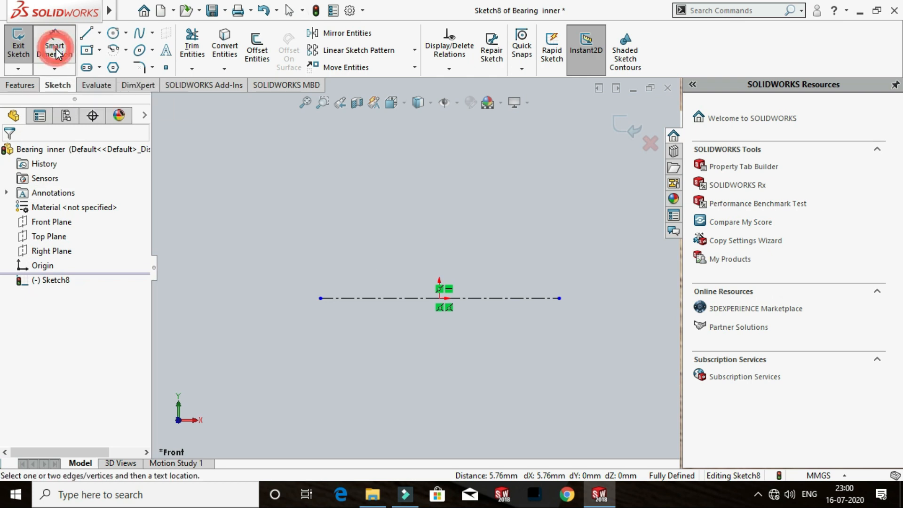
left_click(369, 298)
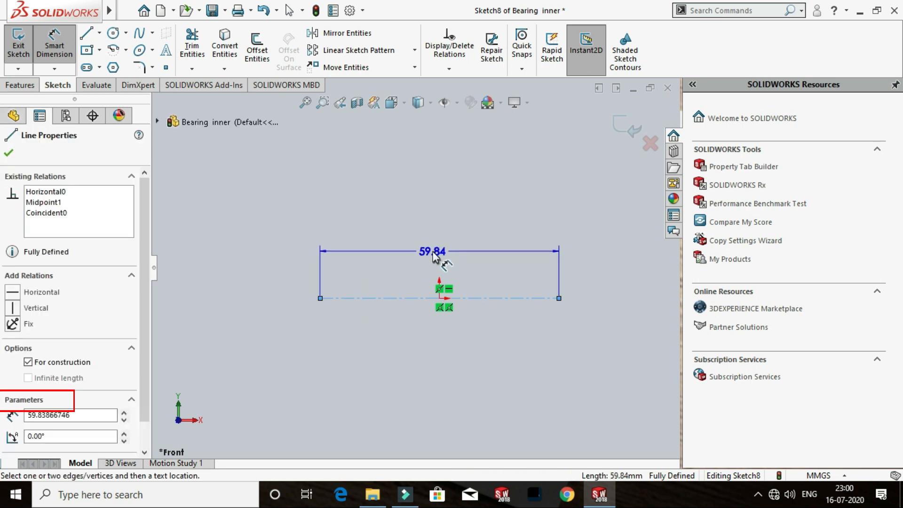
left_click(433, 253)
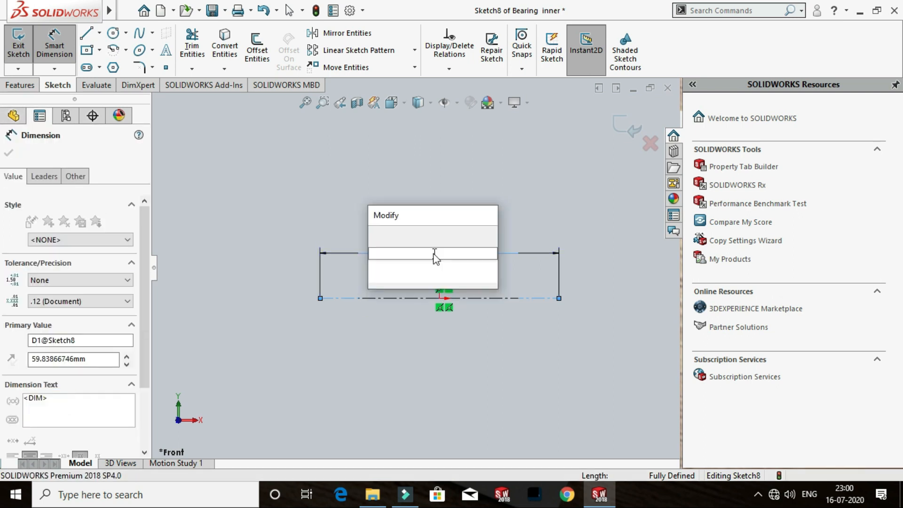
type("24")
key("Return")
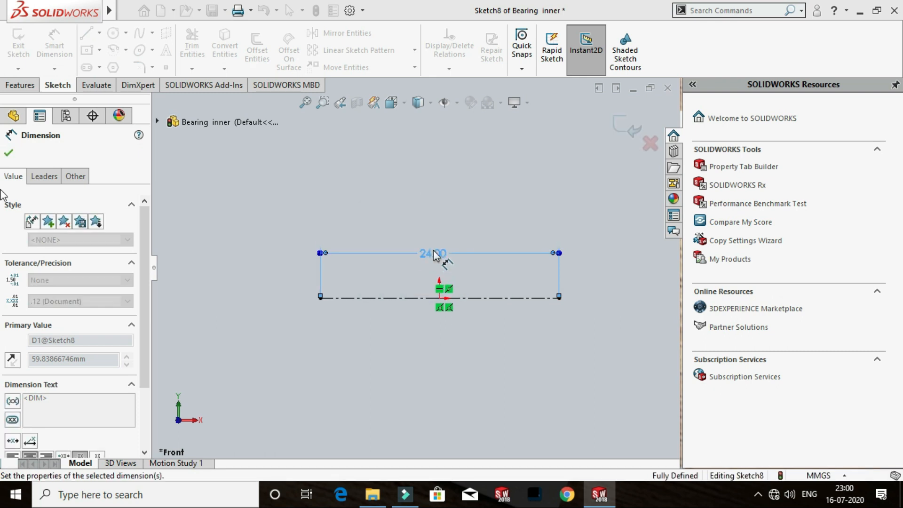
left_click(10, 153)
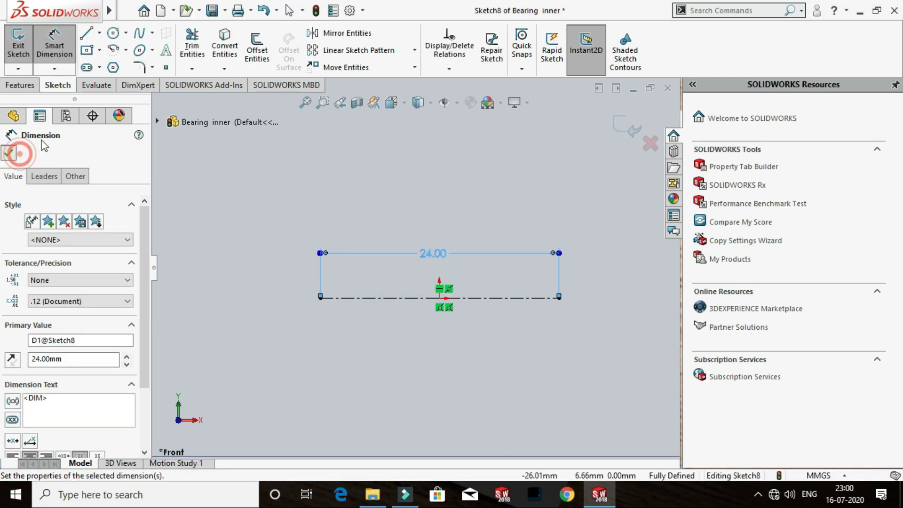
Draw a centerpoint arc centred on the origin, forming a semicircle below the centerline between its two endpoints
left_click(117, 51)
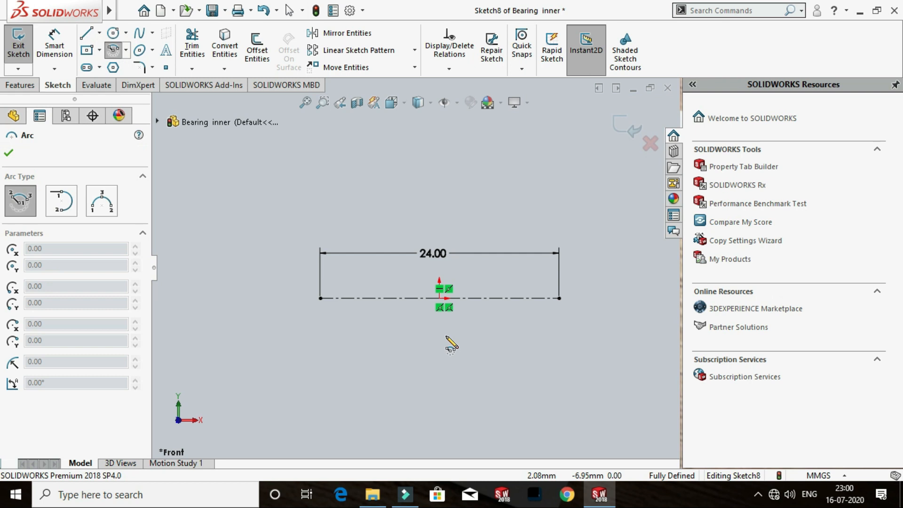
left_click(438, 297)
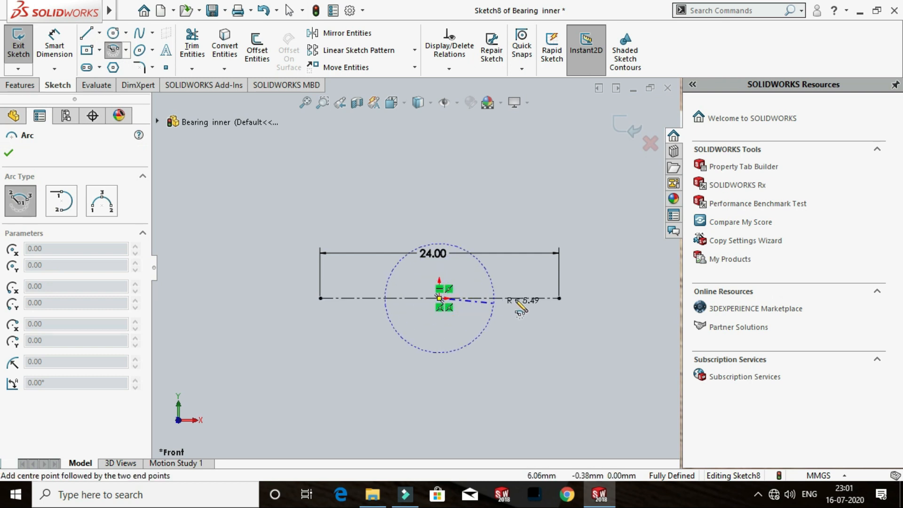
left_click(558, 298)
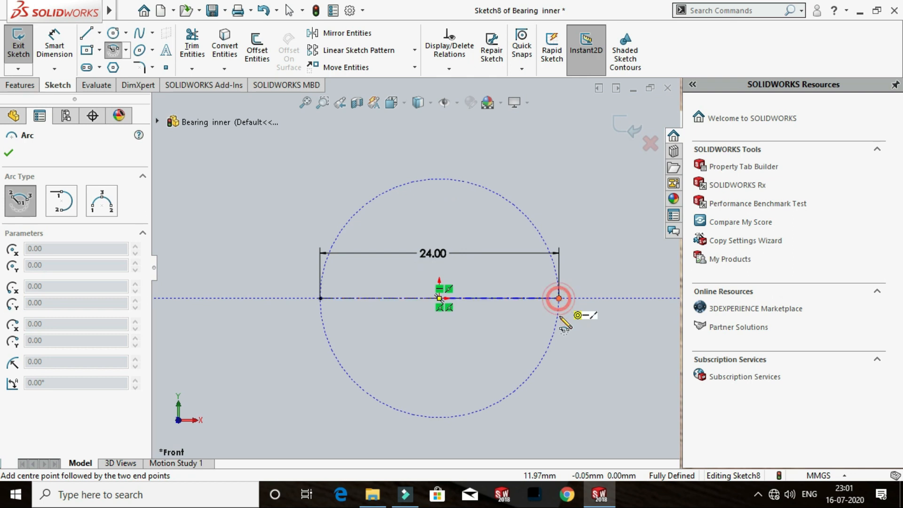
left_click(321, 298)
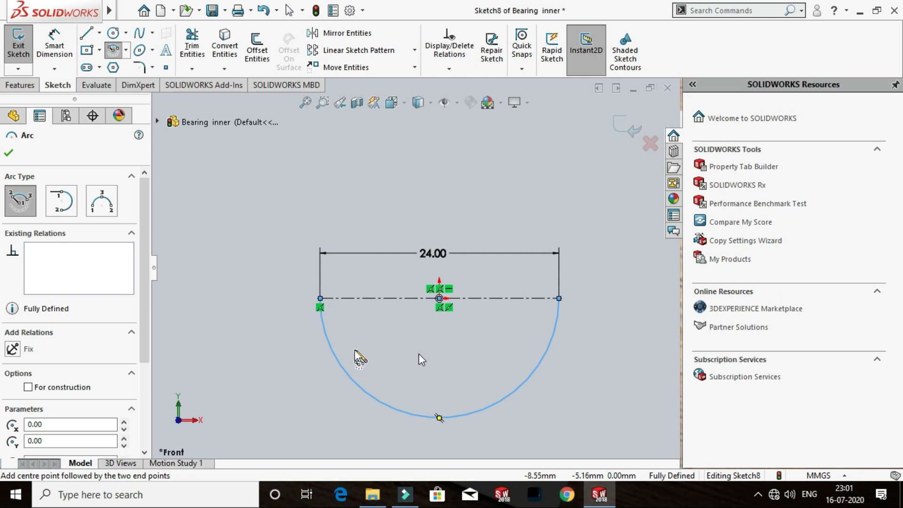
key("Escape")
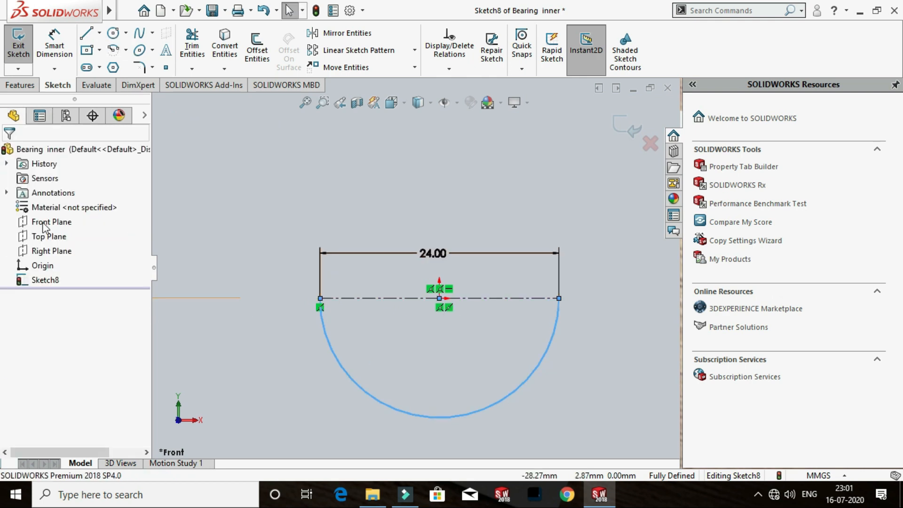
Revolve the semicircle 360 degrees about the centerline into a solid sphere, accepting automatic closing of the sketch
scroll(484, 414, "down", 1)
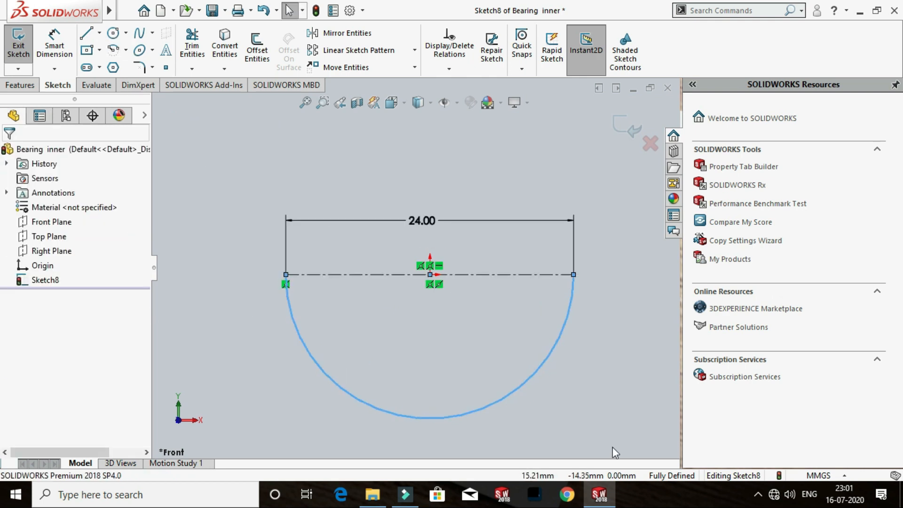
scroll(620, 446, "up", 2)
left_click(608, 359)
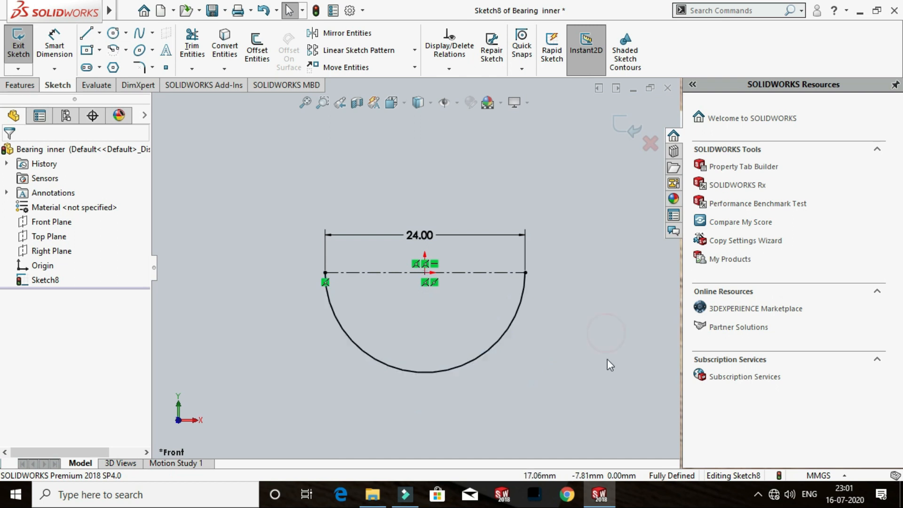
left_click(26, 85)
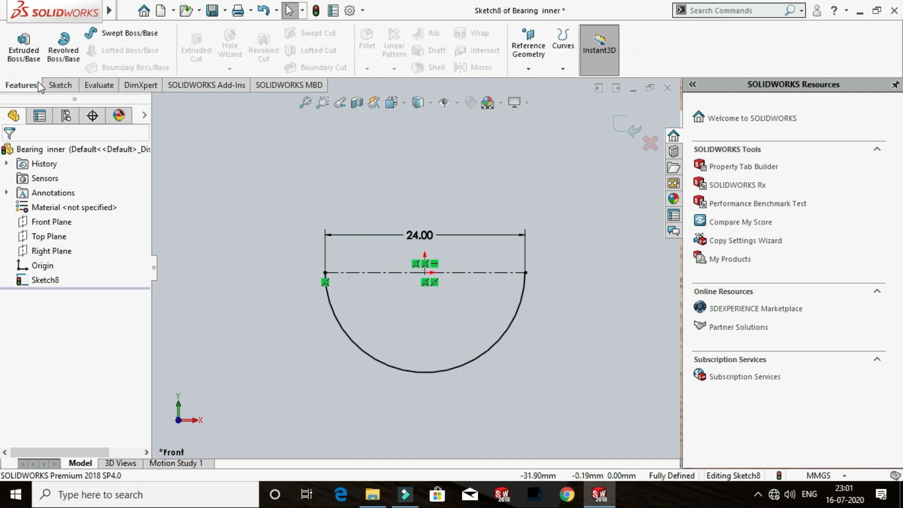
left_click(71, 61)
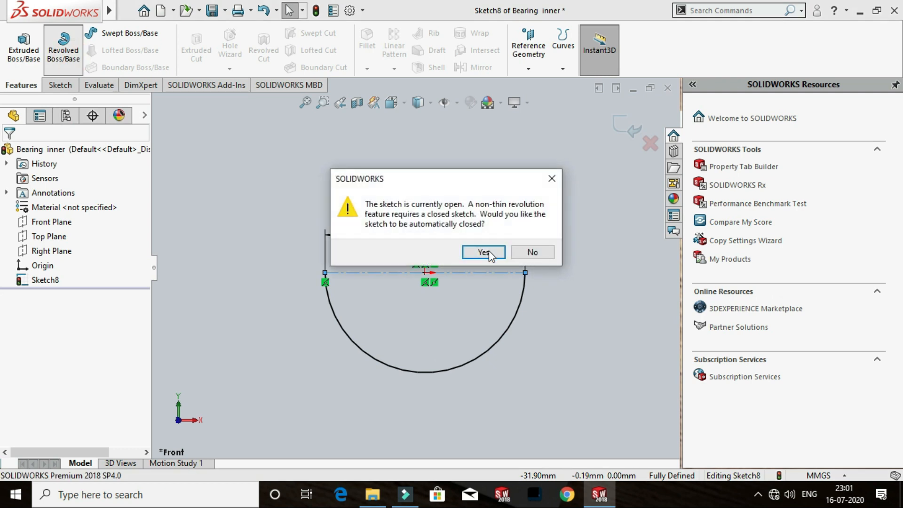
left_click_drag(456, 184, 423, 178)
left_click(450, 245)
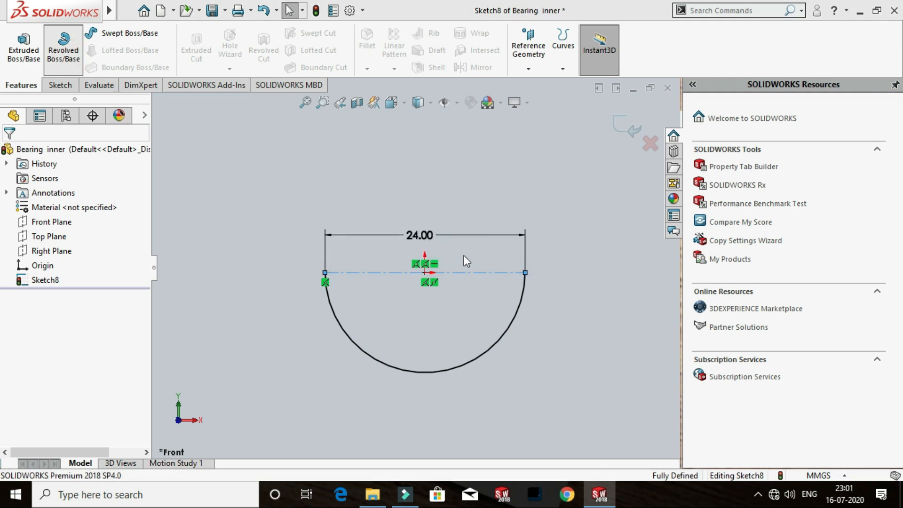
scroll(435, 235, "up", 5)
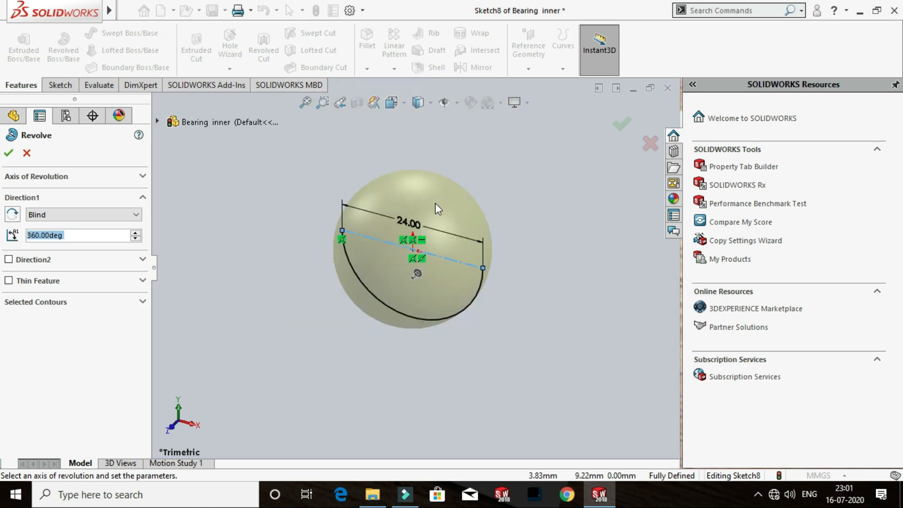
scroll(434, 237, "down", 2)
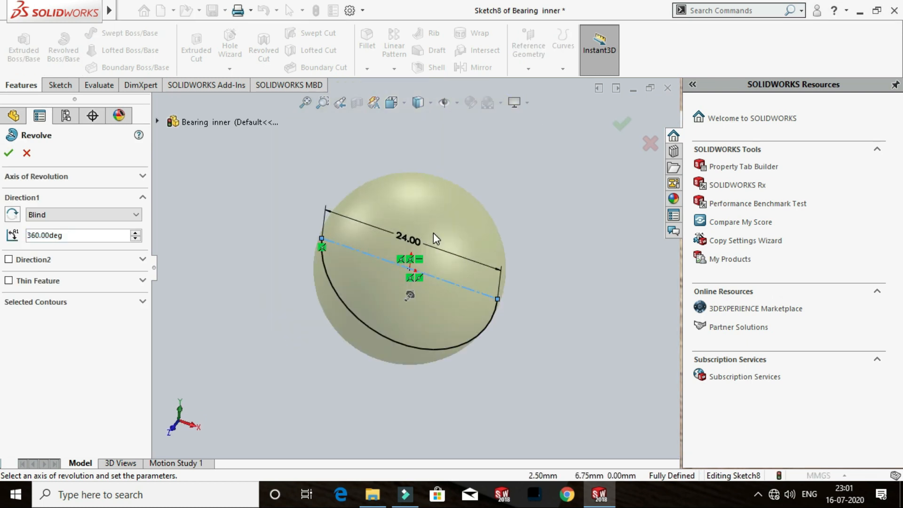
left_click(9, 154)
Save the sphere as a new part file named "ball" in the SolidWork 2020 folder
mouse_move(531, 218)
middle_mouse_down()
mouse_move(413, 230)
mouse_move(476, 231)
mouse_move(428, 238)
mouse_move(436, 278)
mouse_move(391, 299)
mouse_move(424, 301)
mouse_move(391, 238)
mouse_move(443, 246)
mouse_move(497, 238)
mouse_move(480, 221)
middle_mouse_up()
scroll(452, 239, "up", 1)
left_click(224, 10)
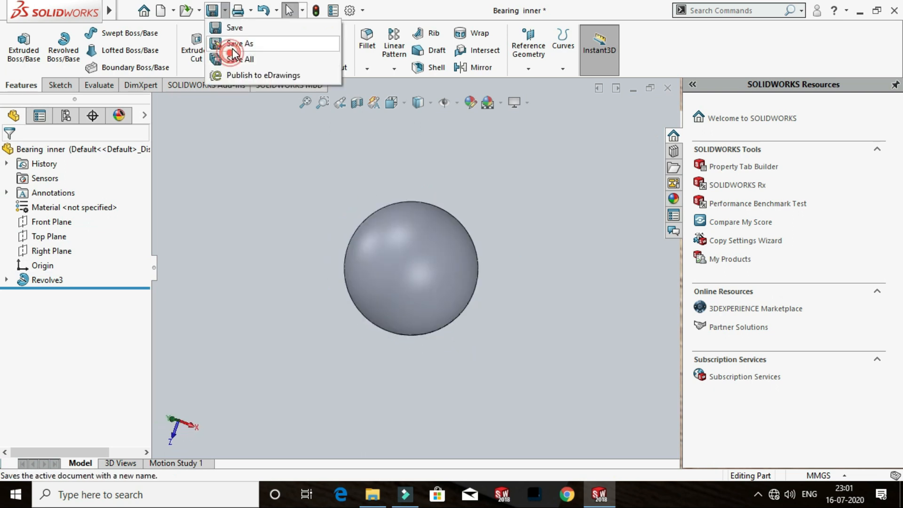
left_click(237, 43)
type("ba")
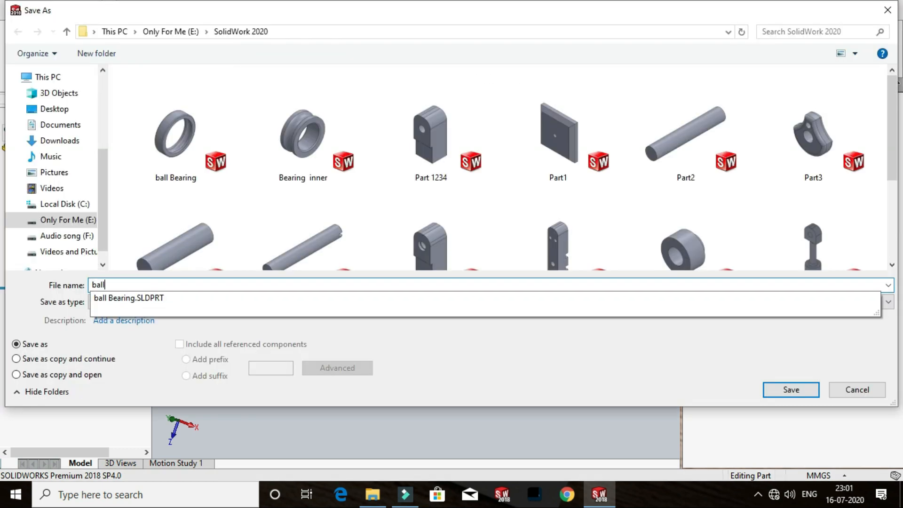
type("ll")
left_click(776, 389)
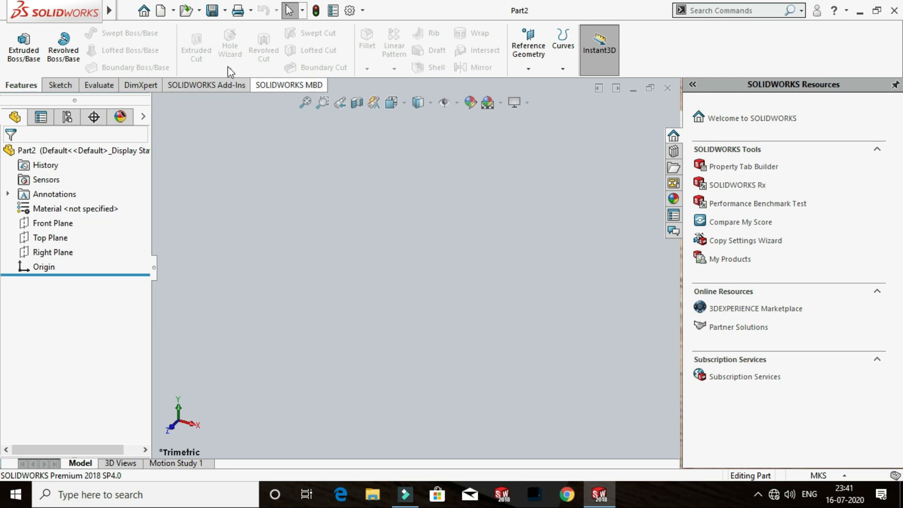
Create a new assembly document and dismiss the initial component file browser without choosing a part
left_click(174, 14)
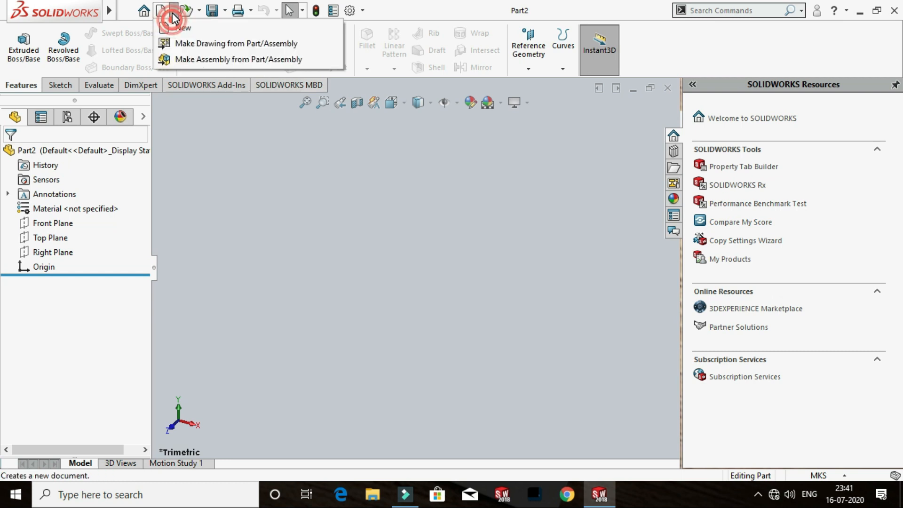
left_click(181, 29)
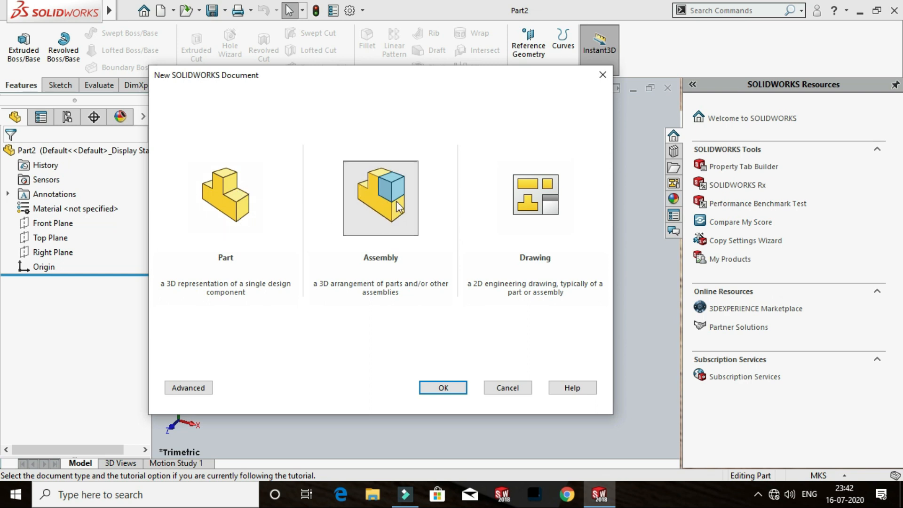
left_click(443, 389)
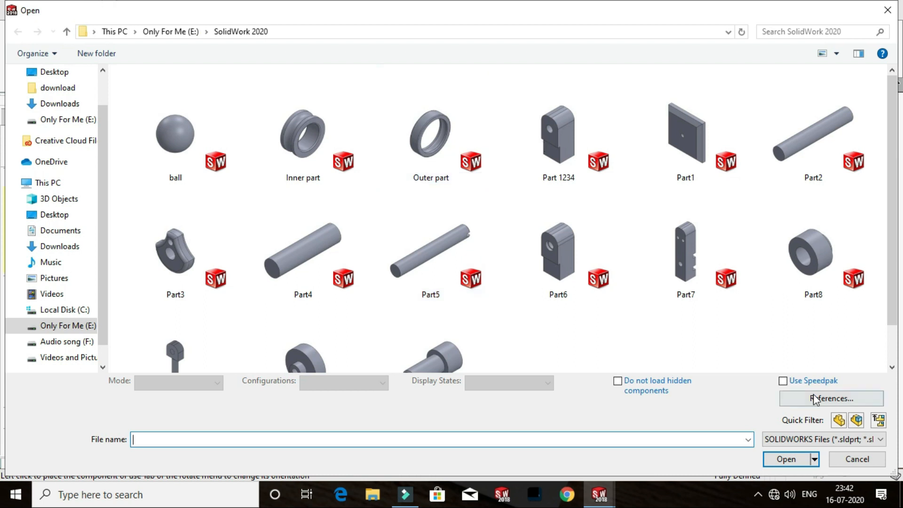
left_click(844, 457)
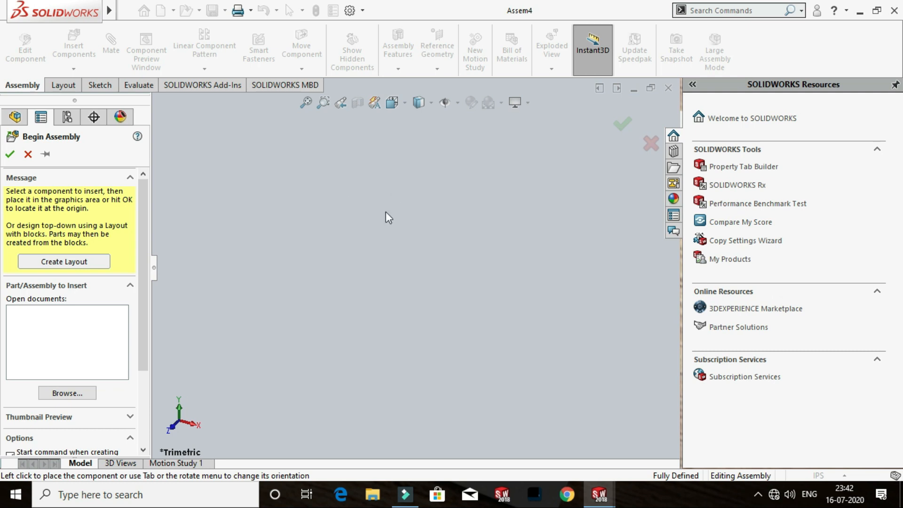
Browse the SolidWork 2020 folder and load ball, Inner part and Outer part together as components to insert
left_click(30, 89)
left_click(69, 393)
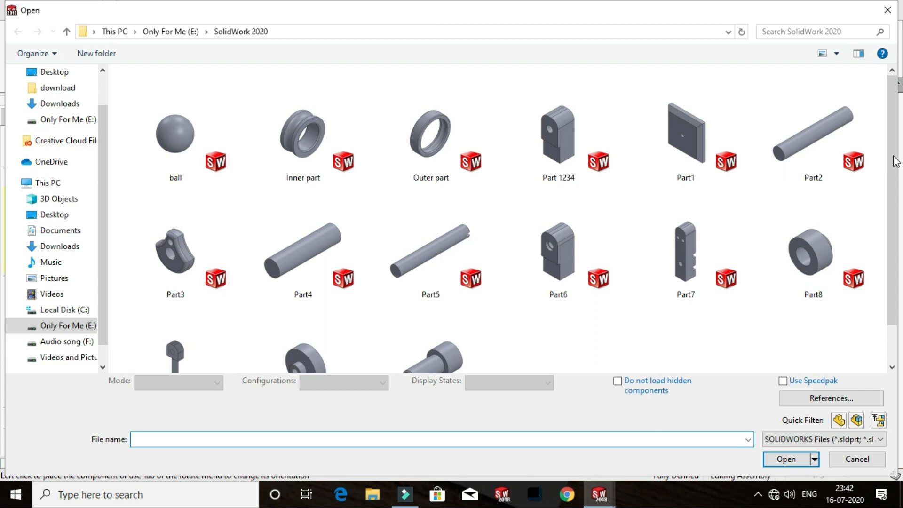
left_click_drag(895, 161, 895, 170)
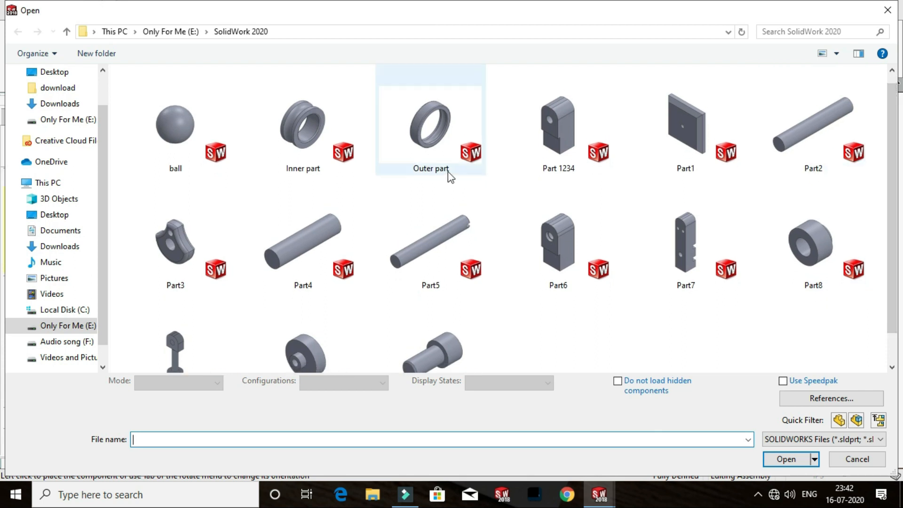
left_click(182, 137)
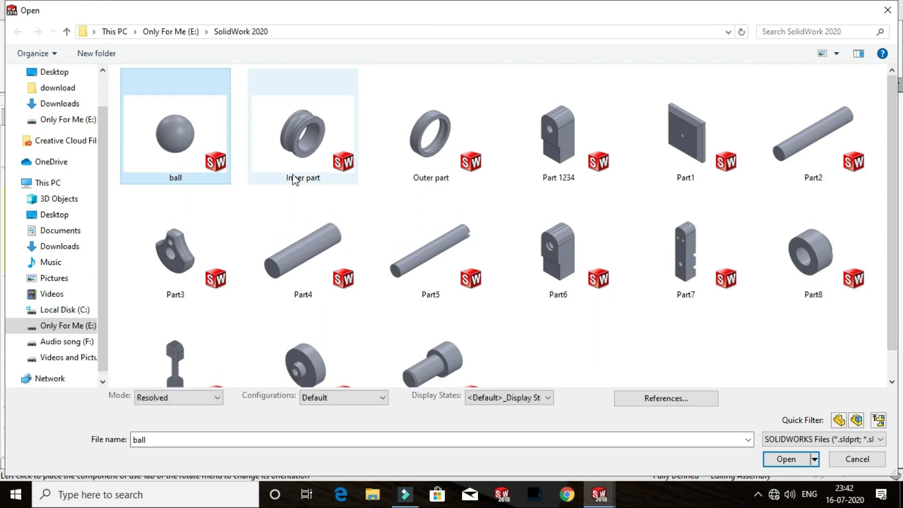
left_click(305, 156, "ctrl")
left_click(429, 141, "ctrl")
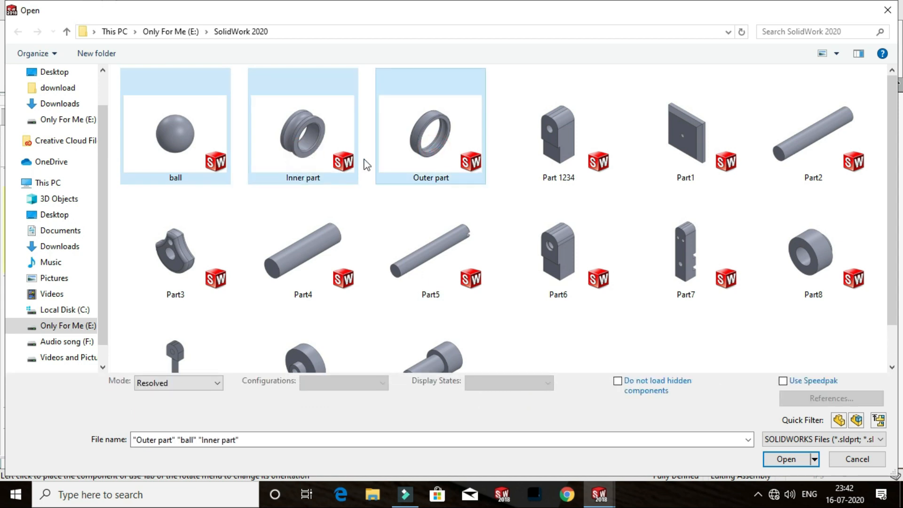
left_click(785, 459)
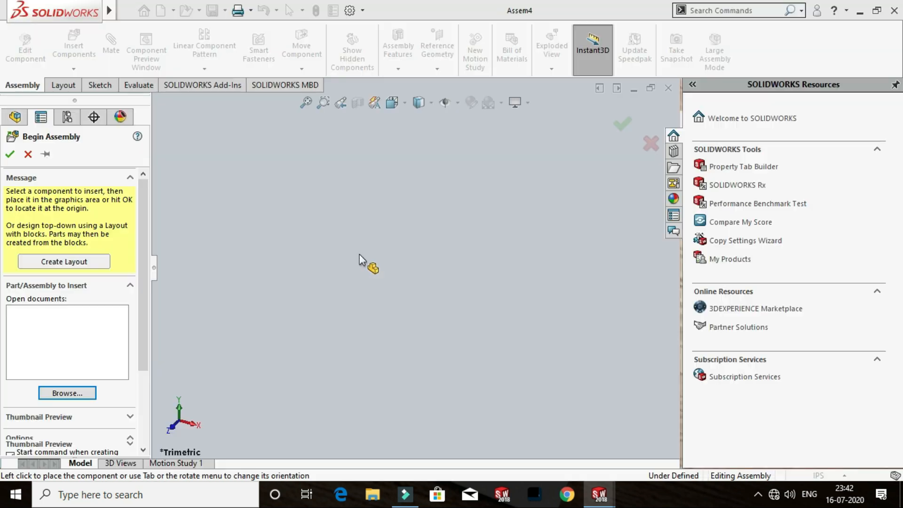
Place the ball in the assembly, with the inner part on one side of it and the outer part on the other
left_click(373, 248)
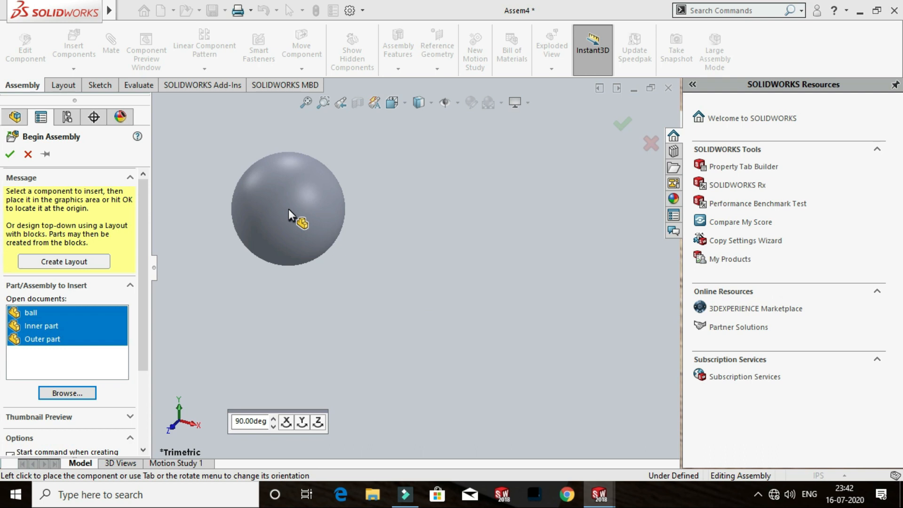
scroll(292, 212, "up", 2)
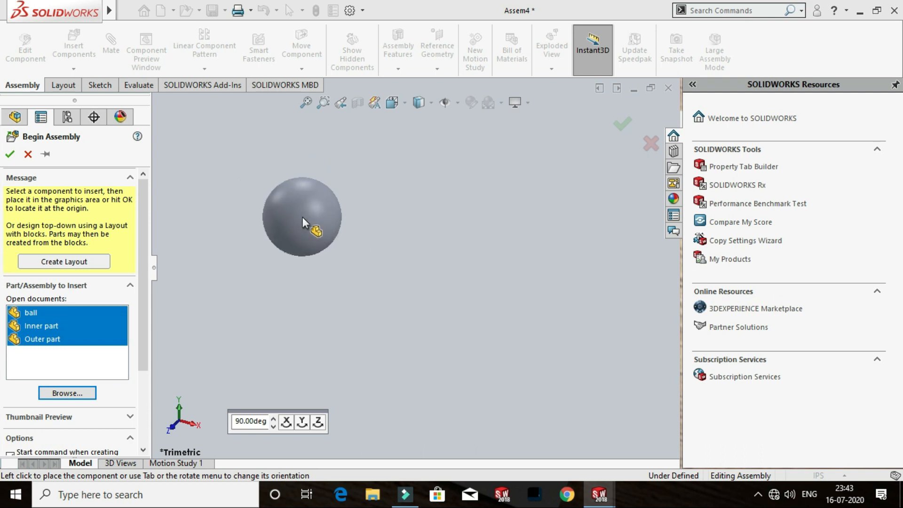
left_click(303, 216)
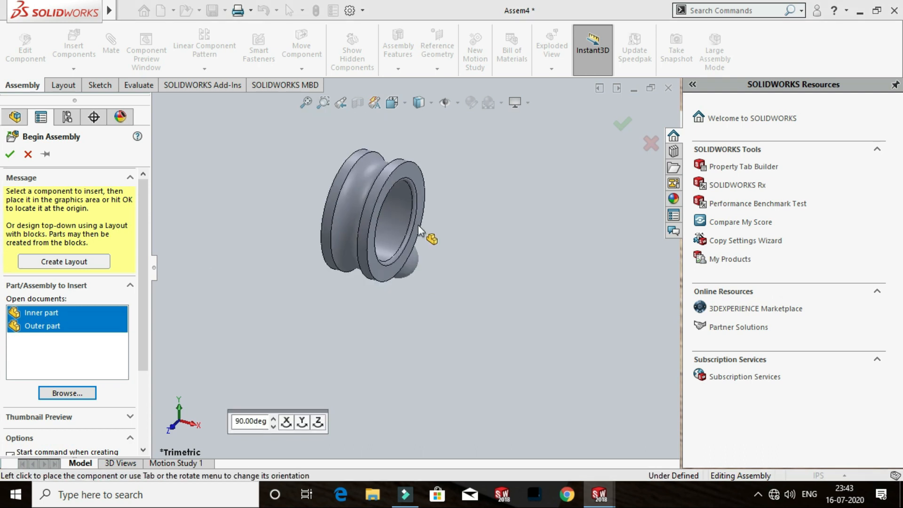
left_click(497, 226)
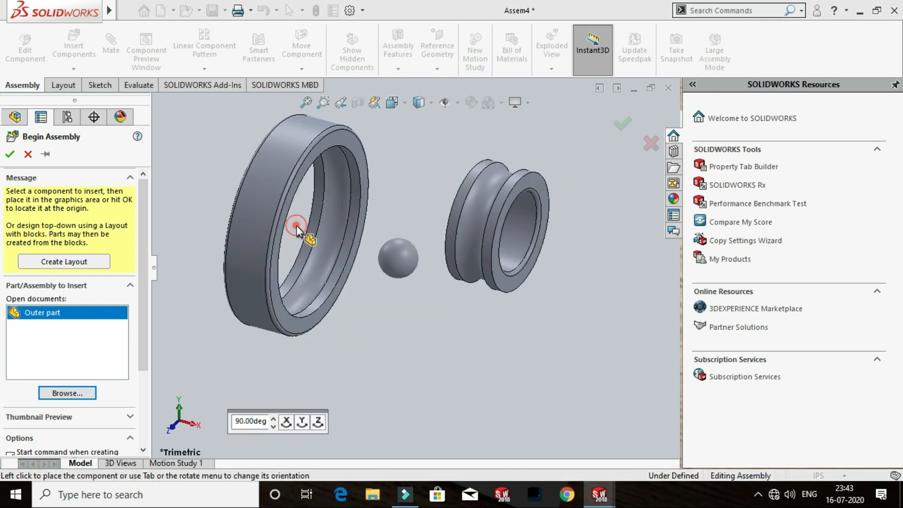
left_click(297, 226)
mouse_move(438, 254)
middle_mouse_down()
mouse_move(425, 250)
mouse_move(441, 256)
middle_mouse_up()
scroll(410, 262, "down", 2)
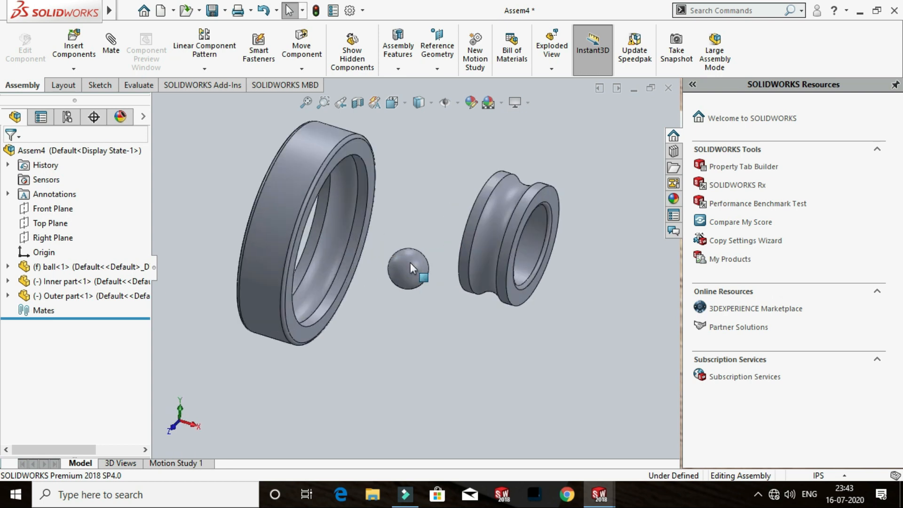
scroll(427, 225, "up", 2)
scroll(427, 221, "down", 1)
scroll(408, 244, "up", 1)
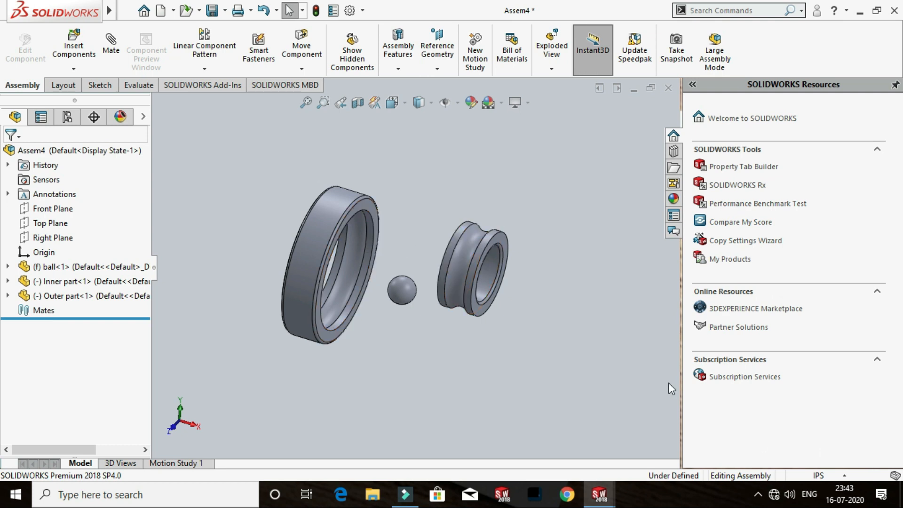
Set the assembly's unit system to MMGS (millimeter, gram, second)
left_click(819, 475)
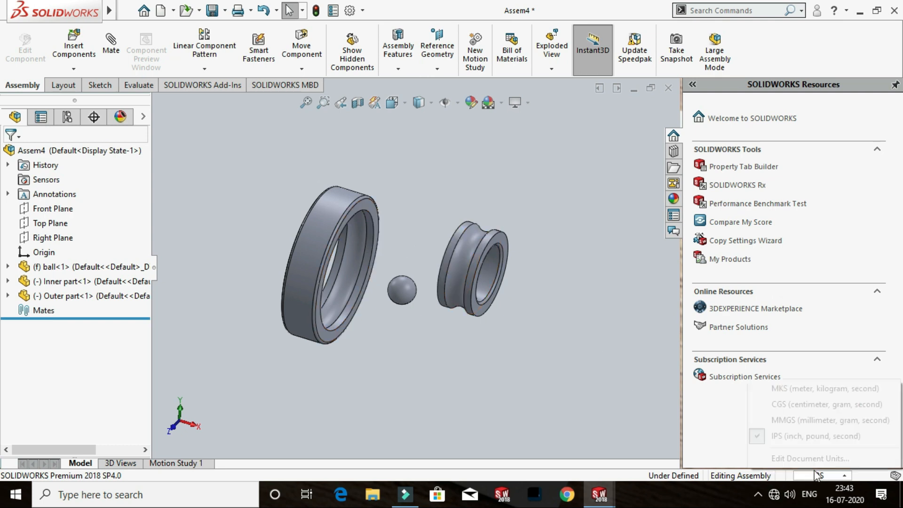
left_click(781, 404)
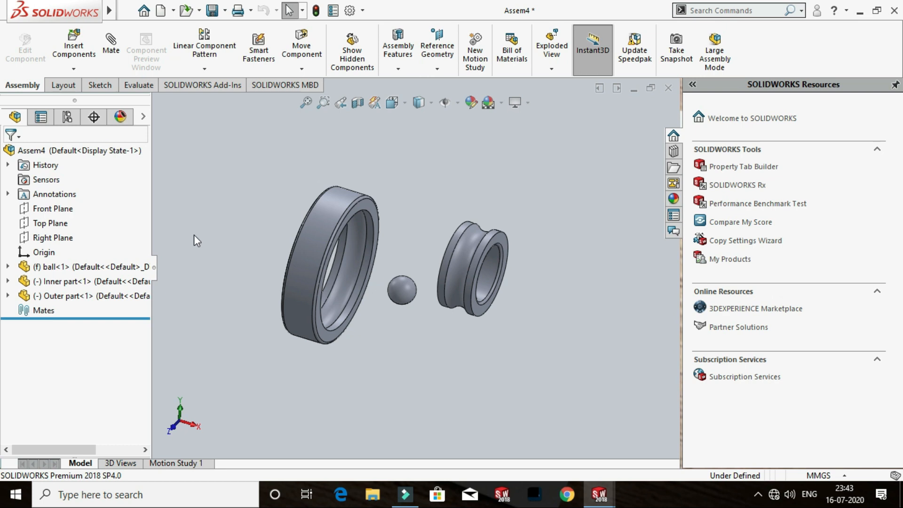
Float the fixed ball component so that it can be moved freely in the assembly
middle_click_drag(458, 312, 415, 290)
scroll(426, 332, "up", 2)
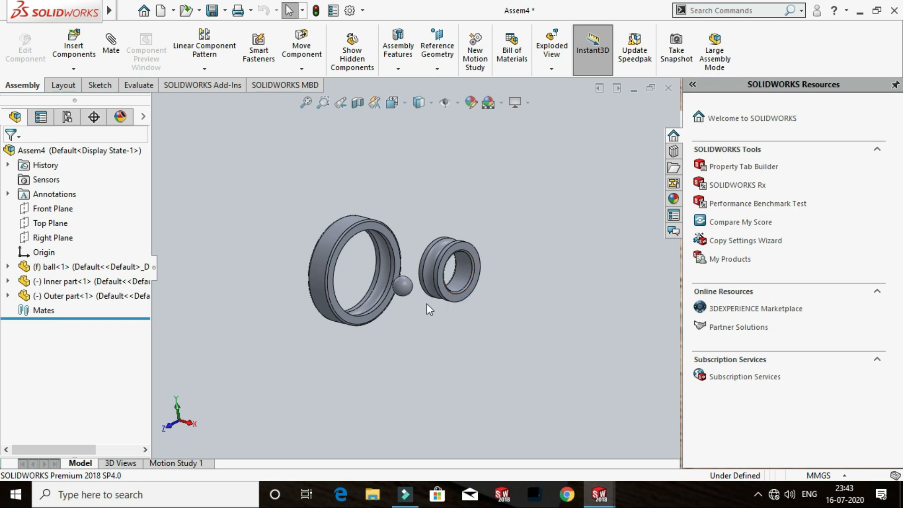
left_click_drag(406, 290, 416, 316)
left_click(387, 317)
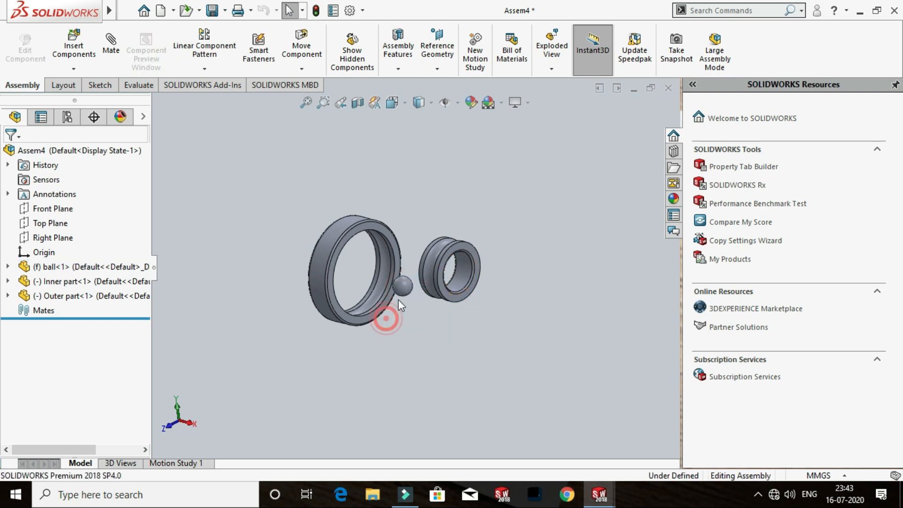
left_click(404, 286)
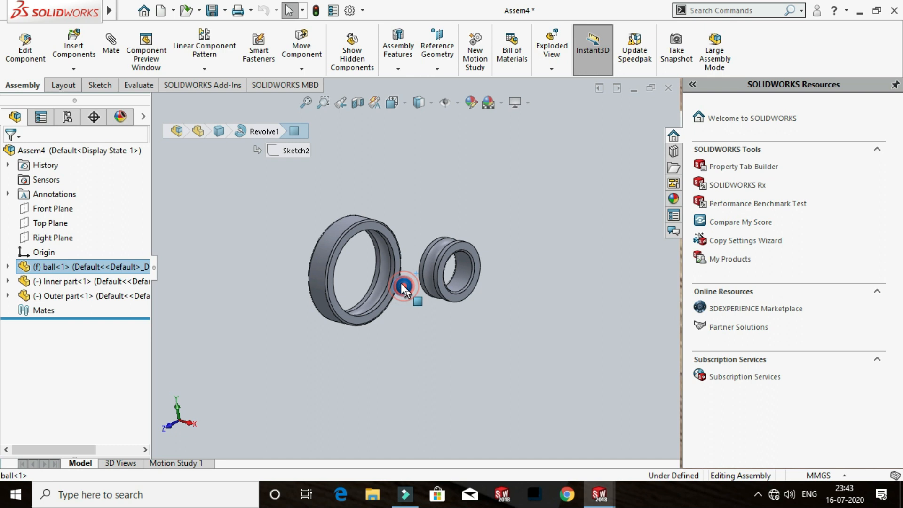
right_click(403, 287)
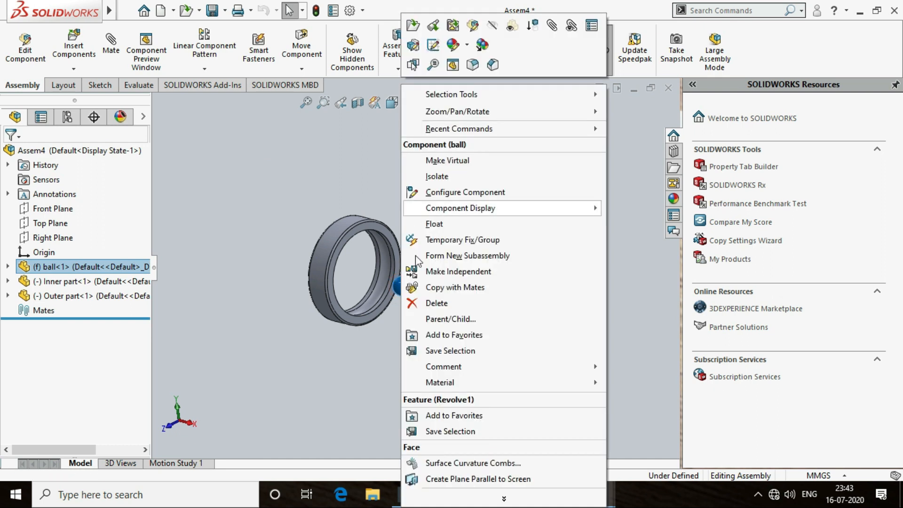
left_click(434, 224)
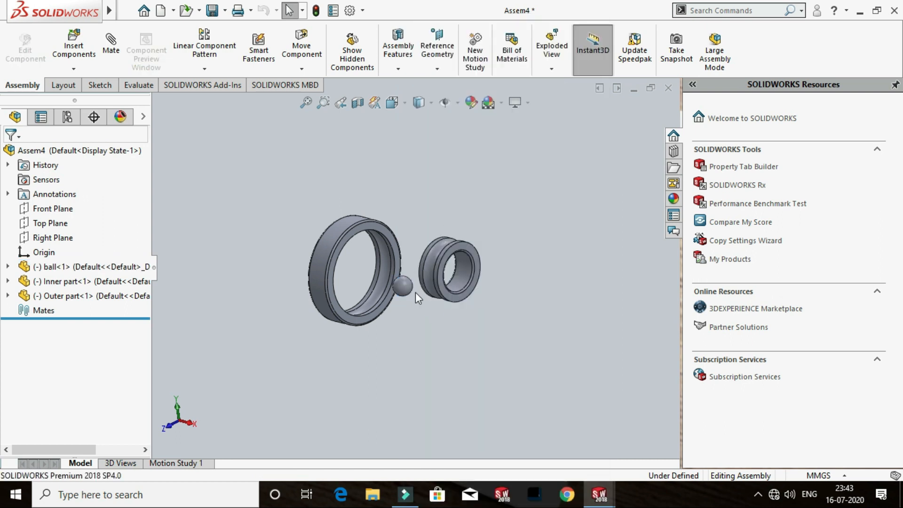
Move the ball away from between the two rings to an empty spot above the inner ring
left_click_drag(406, 286, 473, 180)
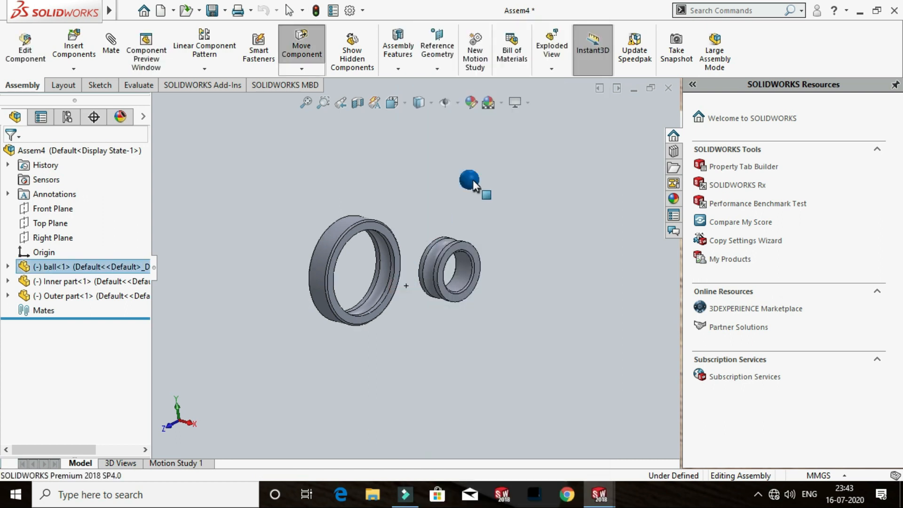
key("Escape")
scroll(451, 233, "down", 2)
middle_click_drag(514, 291, 499, 266)
middle_click_drag(431, 298, 421, 291, "ctrl")
scroll(513, 298, "down", 1)
middle_click_drag(492, 295, 499, 286)
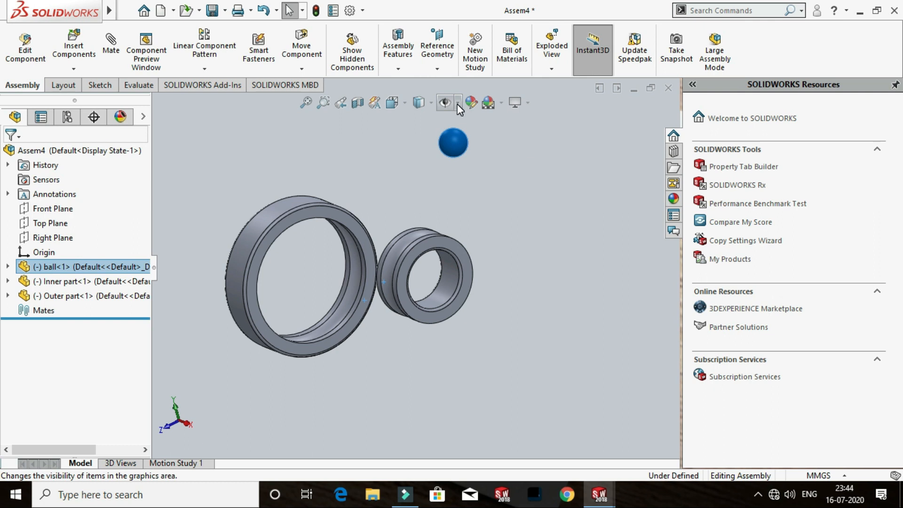
Turn on the display of temporary axes for the rings and the ball
left_click(458, 103)
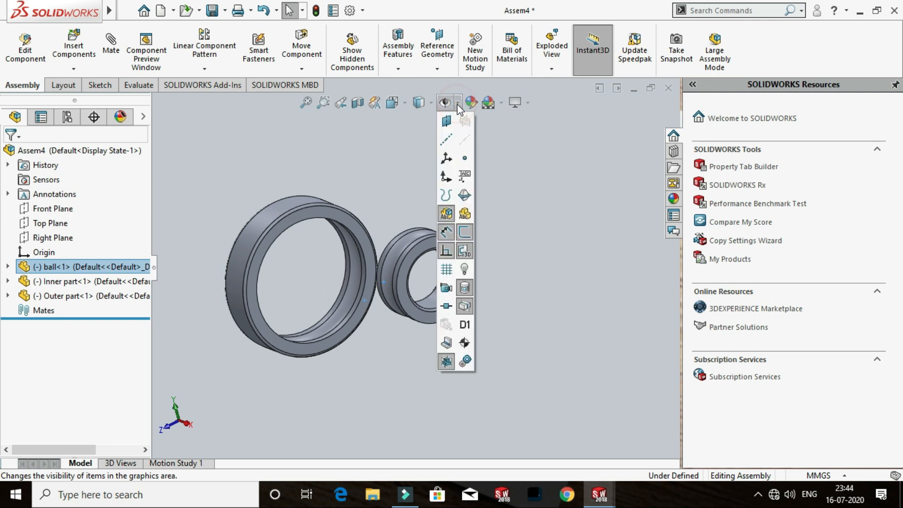
left_click(469, 142)
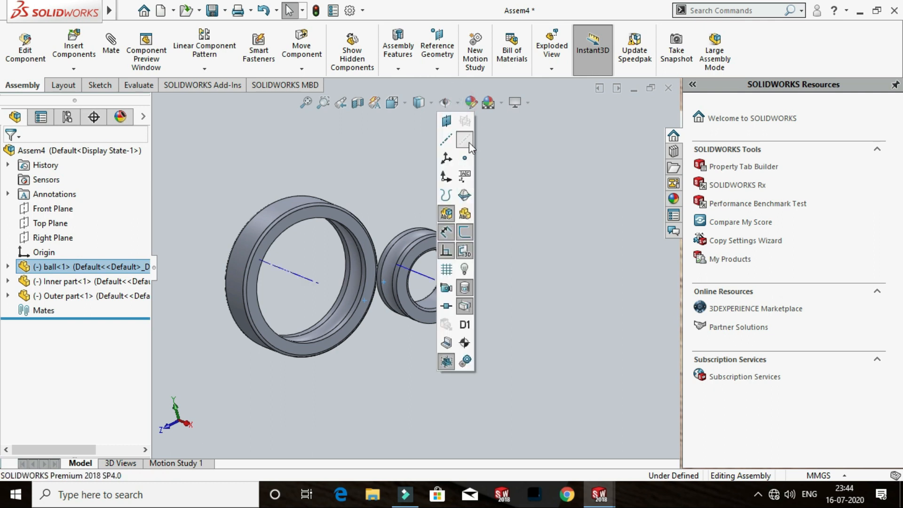
left_click(533, 189)
middle_click_drag(490, 291, 358, 316)
scroll(408, 276, "down", 4)
scroll(500, 289, "up", 2)
left_click(476, 339)
middle_click_drag(396, 348, 376, 340)
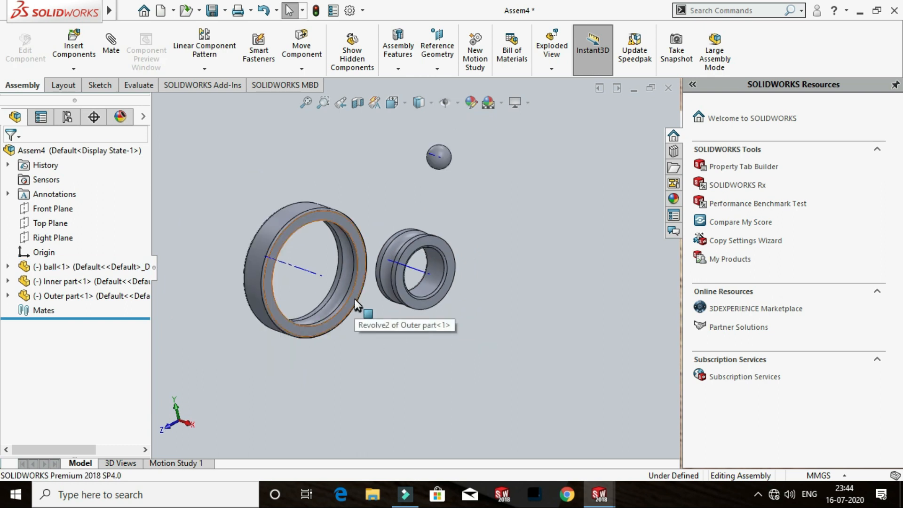
left_click(516, 305)
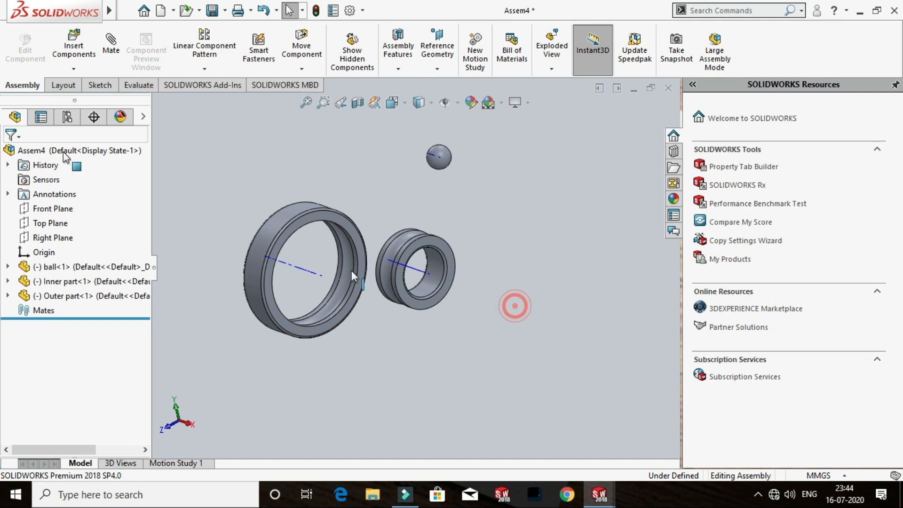
Mate the inner ring's axis coincident with the outer ring's axis
left_click(114, 57)
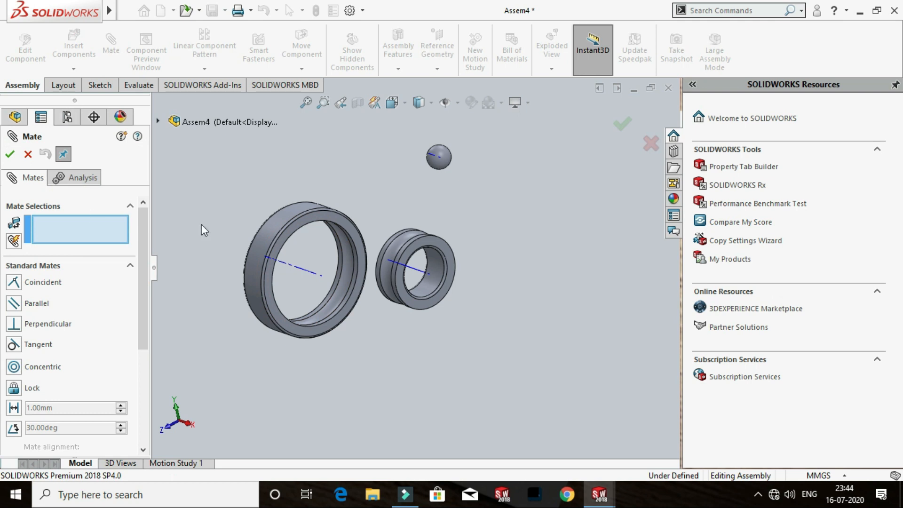
left_click_drag(145, 244, 144, 247)
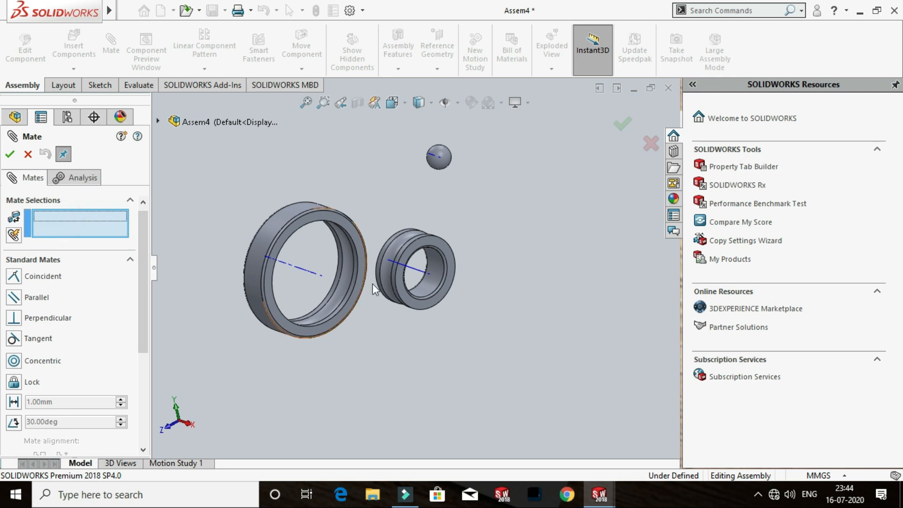
scroll(408, 261, "down", 5)
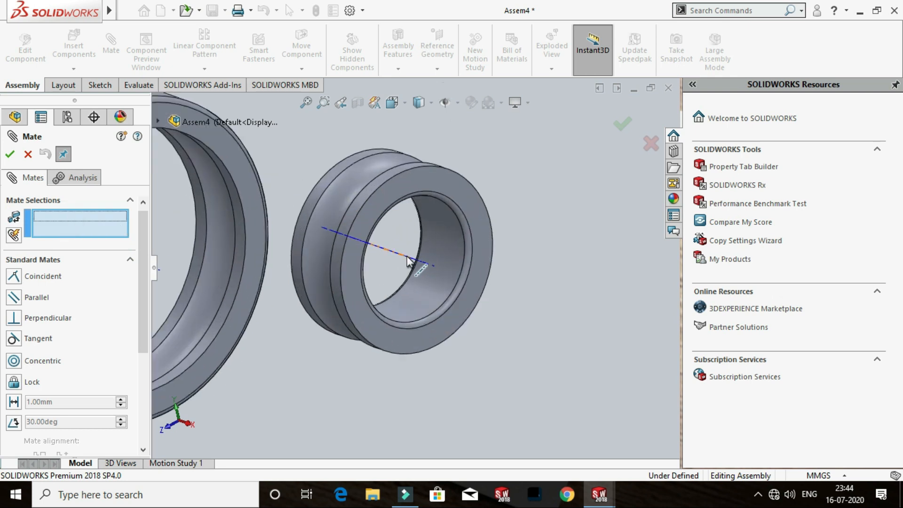
left_click(408, 256)
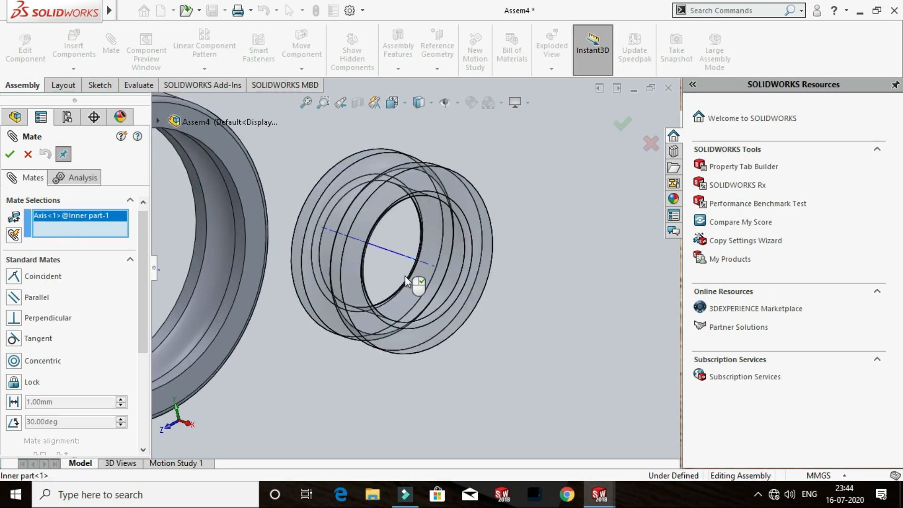
scroll(388, 290, "up", 3)
scroll(306, 259, "down", 5)
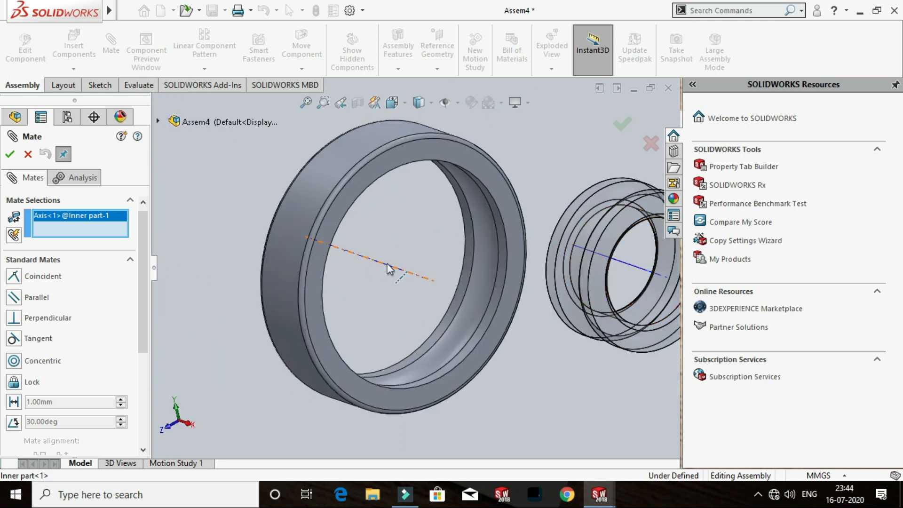
left_click(387, 265)
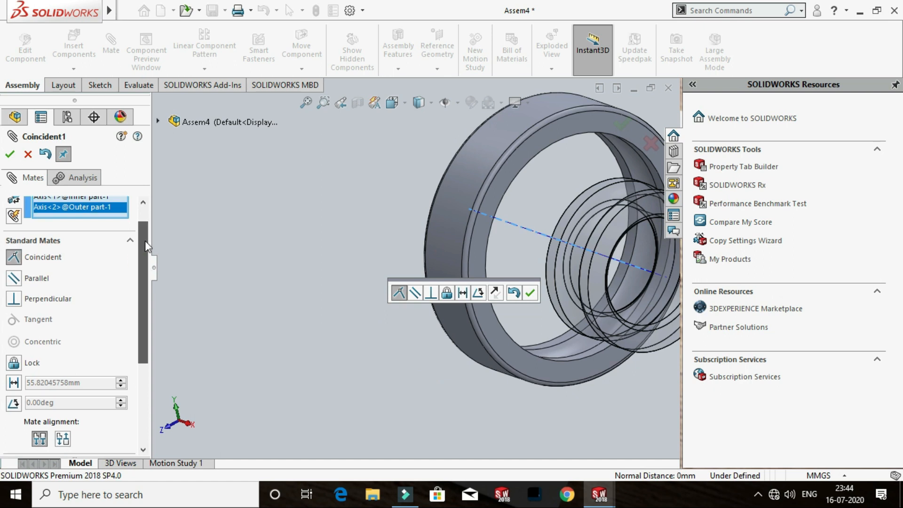
scroll(145, 241, "up", 1)
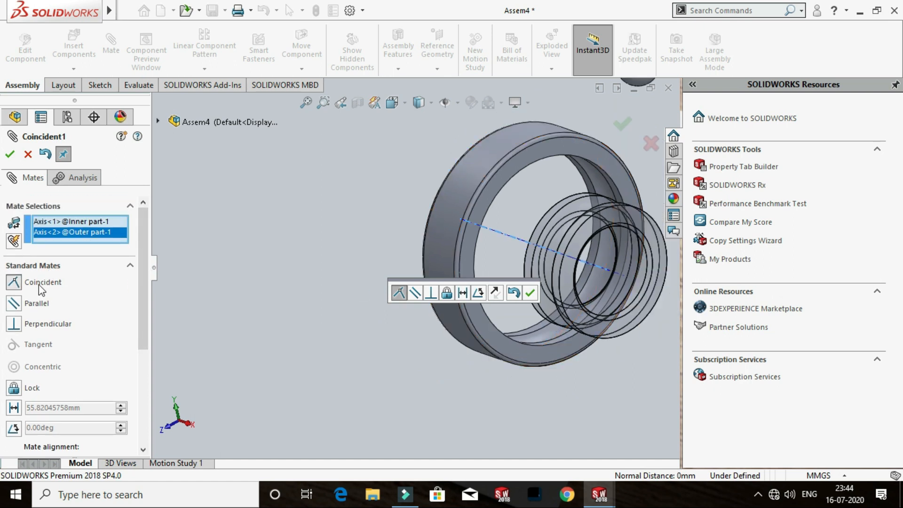
left_click(11, 155)
Examine the alignment of the two rings from several angles and close the Mate command
middle_click_drag(631, 359, 521, 286)
mouse_move(520, 289)
left_mouse_down()
mouse_move(437, 292)
mouse_move(617, 306)
mouse_move(461, 301)
mouse_move(503, 294)
left_mouse_up()
middle_click_drag(544, 254, 486, 284)
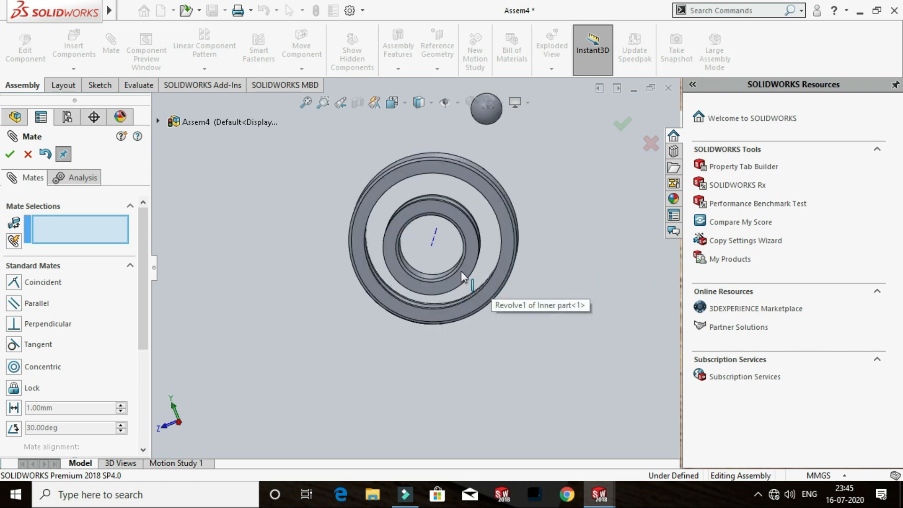
middle_click_drag(471, 341, 434, 293)
middle_click_drag(459, 261, 409, 324)
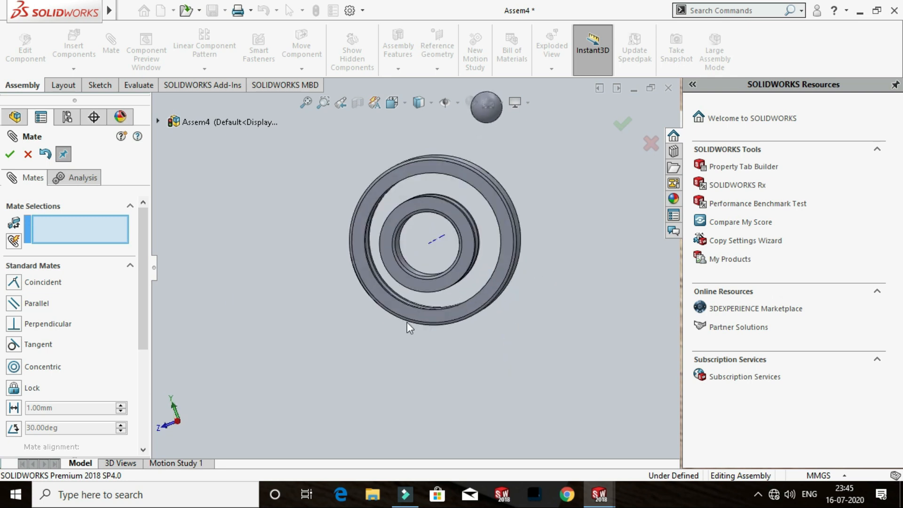
left_click(10, 155)
middle_click_drag(462, 349, 513, 289)
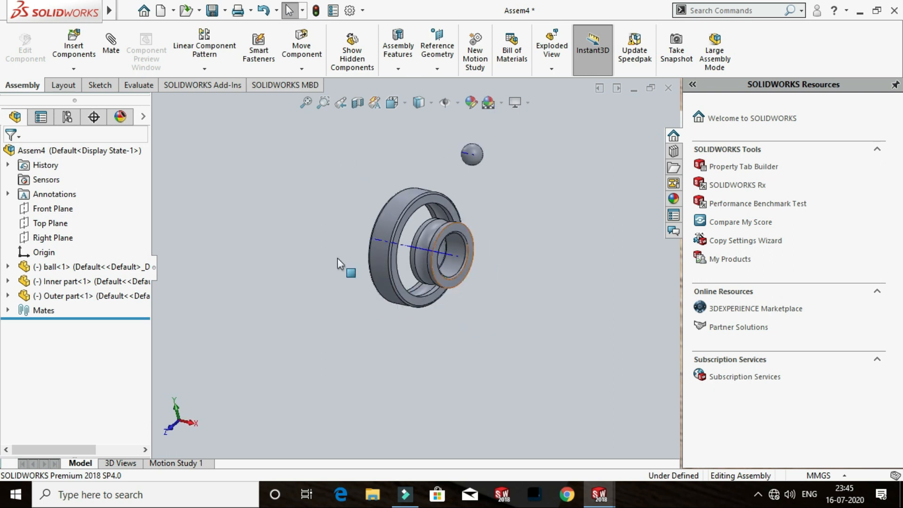
middle_click_drag(292, 213, 325, 238)
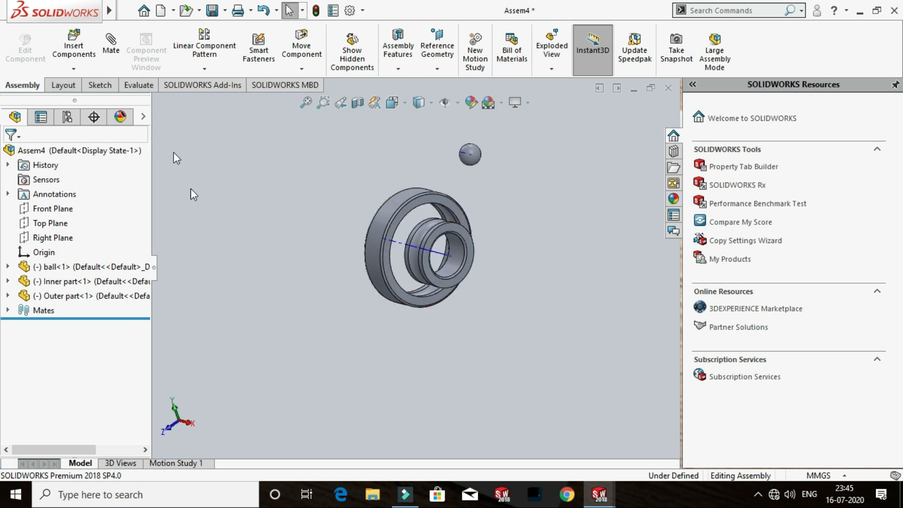
Start a new mate and slide the inner ring along the shared axis until it is clear of the outer ring
left_click(107, 54)
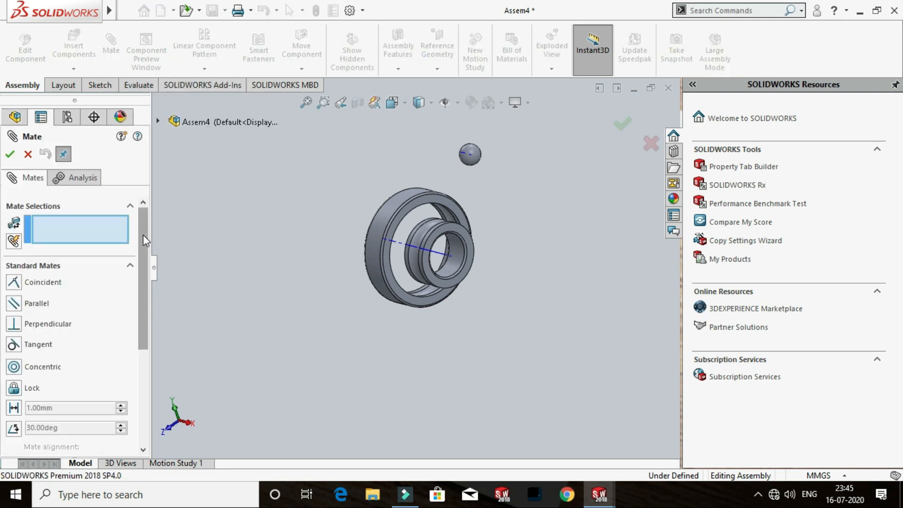
left_click(158, 121)
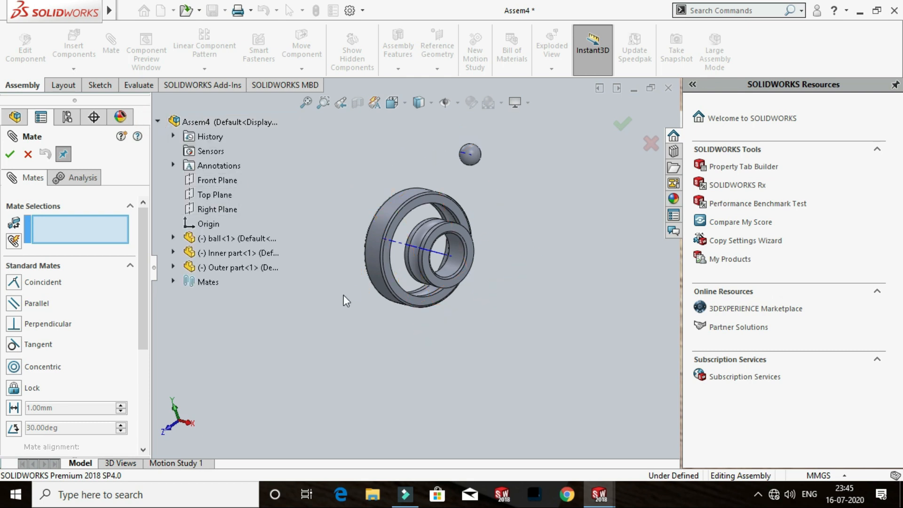
middle_click_drag(343, 295, 356, 296)
left_click(422, 264)
left_click_drag(447, 272, 488, 302)
middle_click_drag(488, 302, 463, 310)
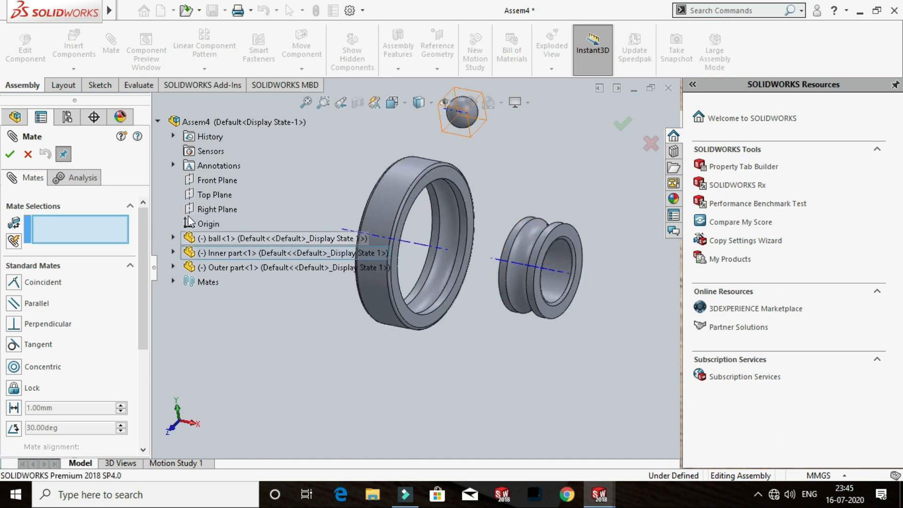
Mate the inner part's Right Plane coincident with the outer part's Right Plane
left_click(158, 121)
left_click(159, 120)
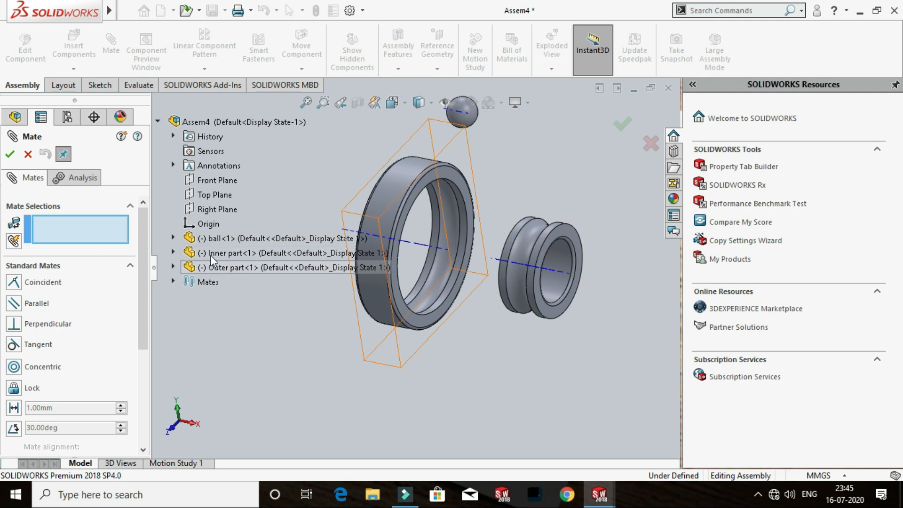
left_click(173, 253)
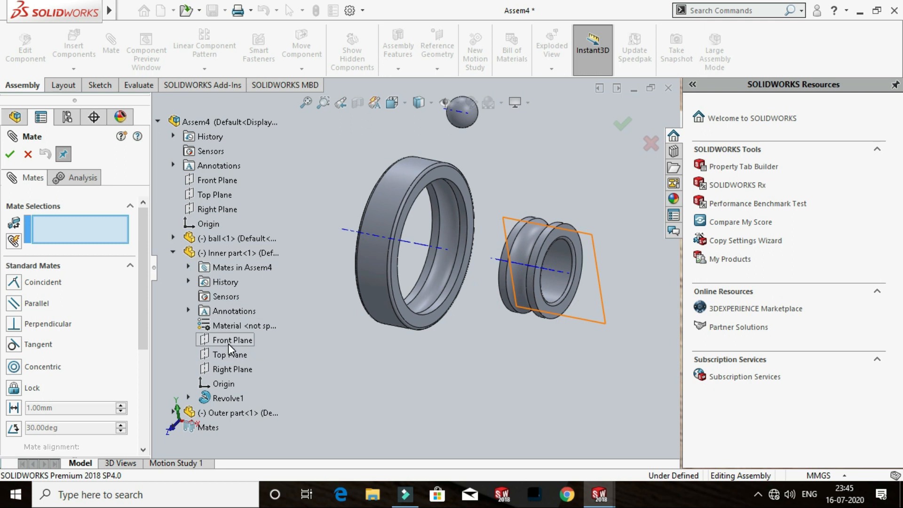
middle_click_drag(556, 337, 506, 331)
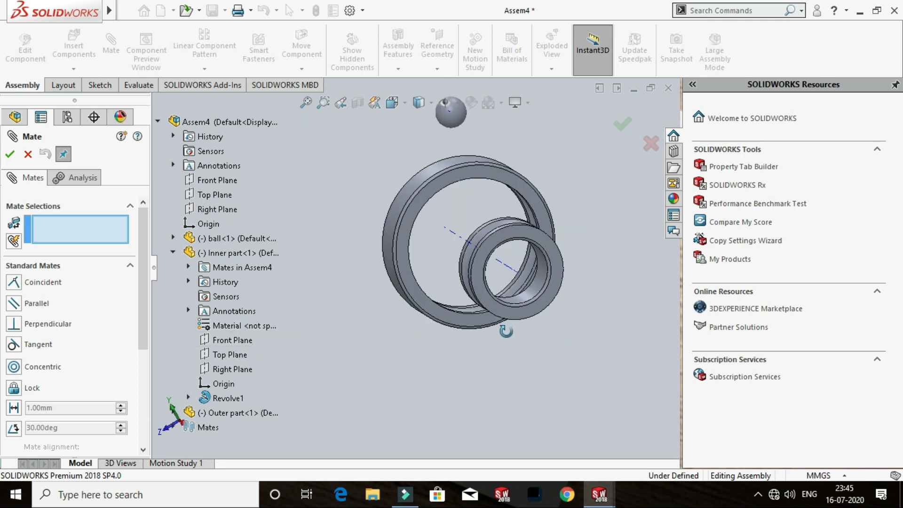
left_click(233, 366)
middle_click_drag(400, 348, 510, 309)
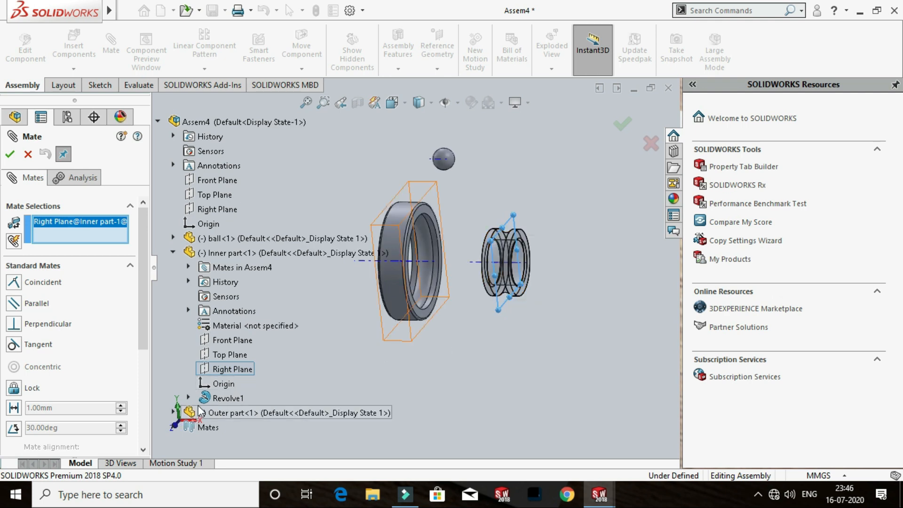
left_click(174, 412)
scroll(243, 327, "down", 1)
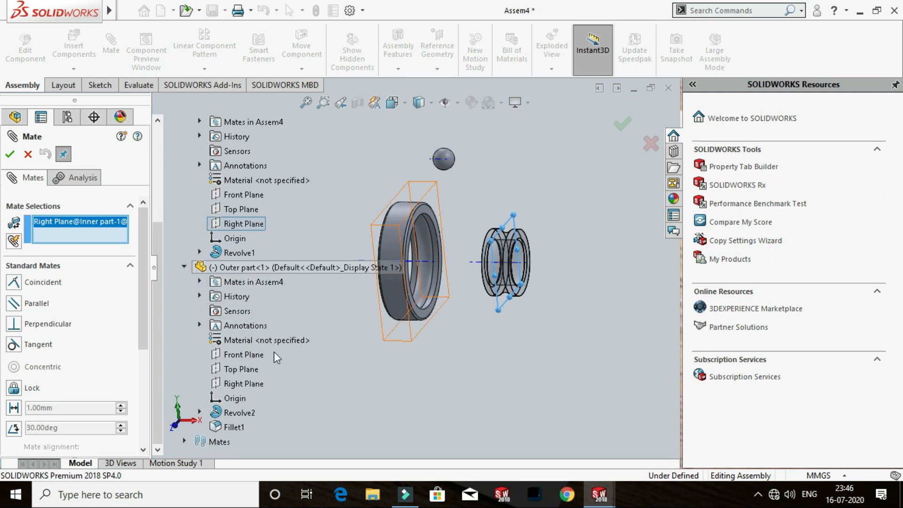
left_click(245, 384)
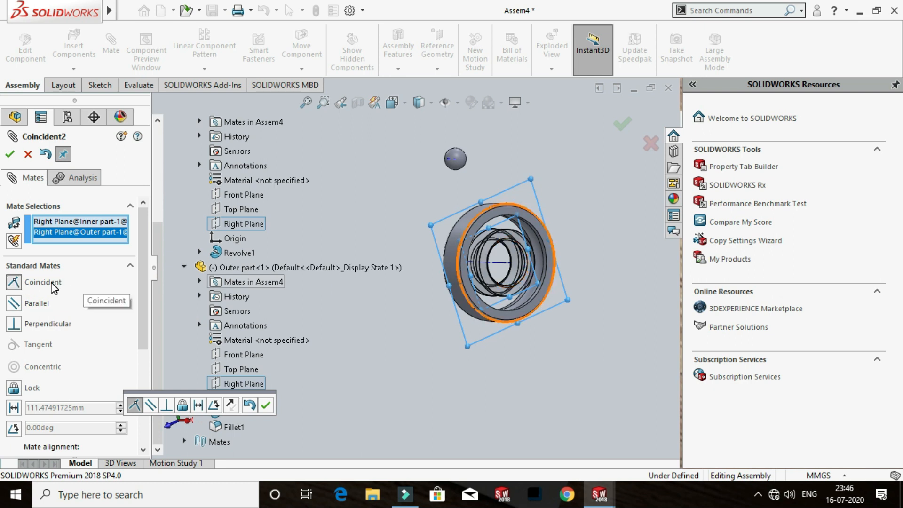
left_click(10, 154)
middle_click_drag(609, 217, 526, 254)
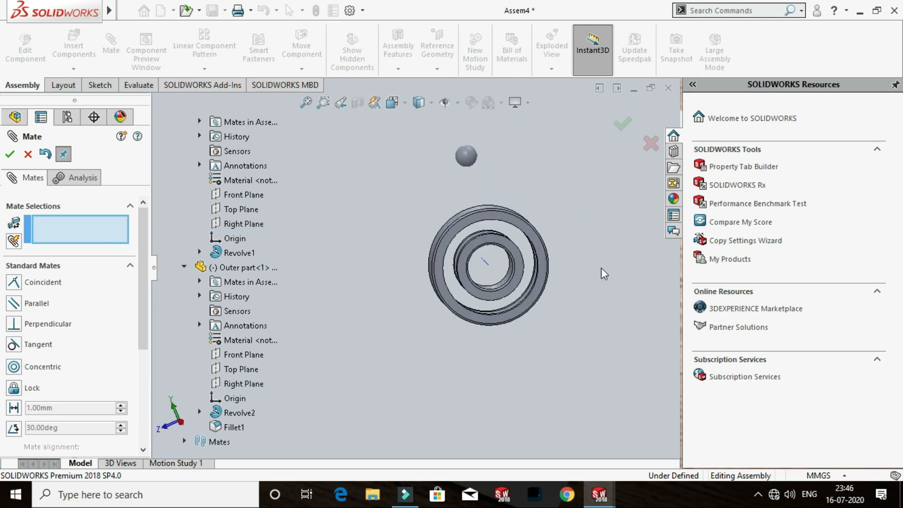
left_click(520, 259)
mouse_move(518, 256)
left_mouse_down()
mouse_move(525, 257)
mouse_move(517, 258)
left_mouse_up()
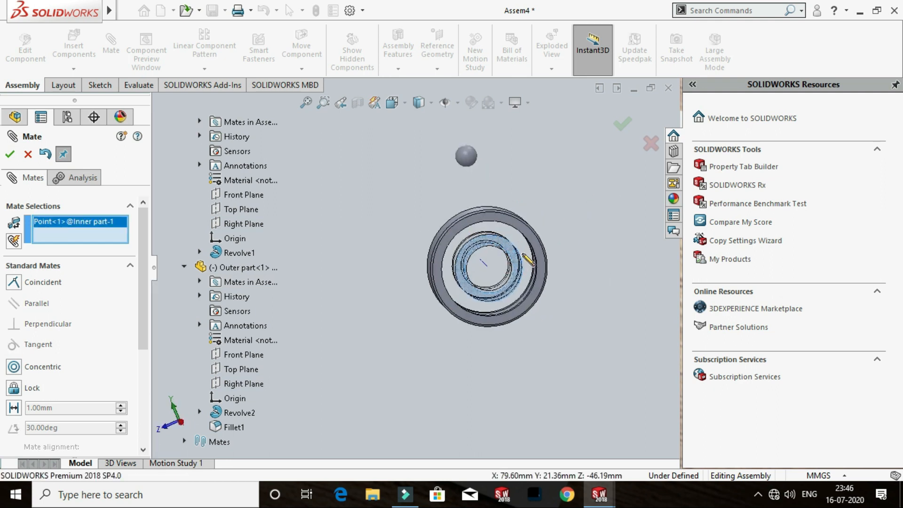
left_click(588, 218)
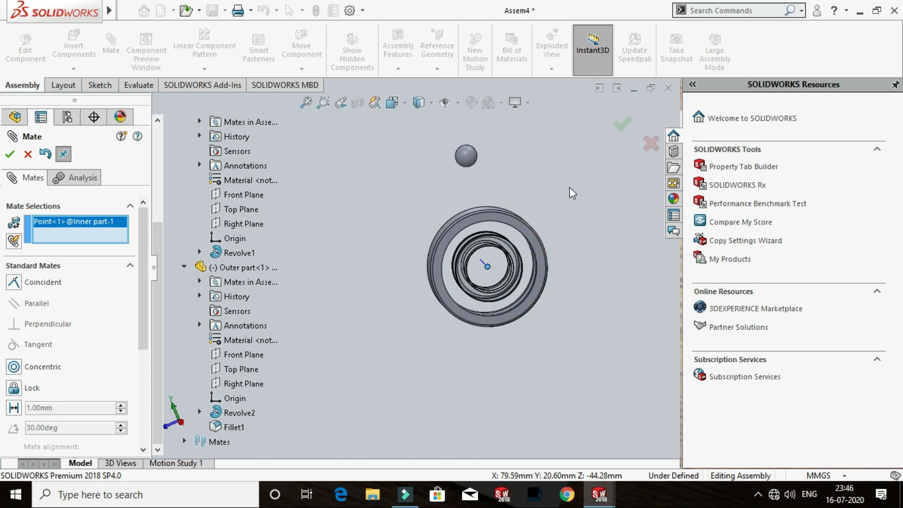
scroll(523, 286, "down", 2)
middle_click_drag(484, 313, 534, 311)
scroll(373, 289, "up", 2)
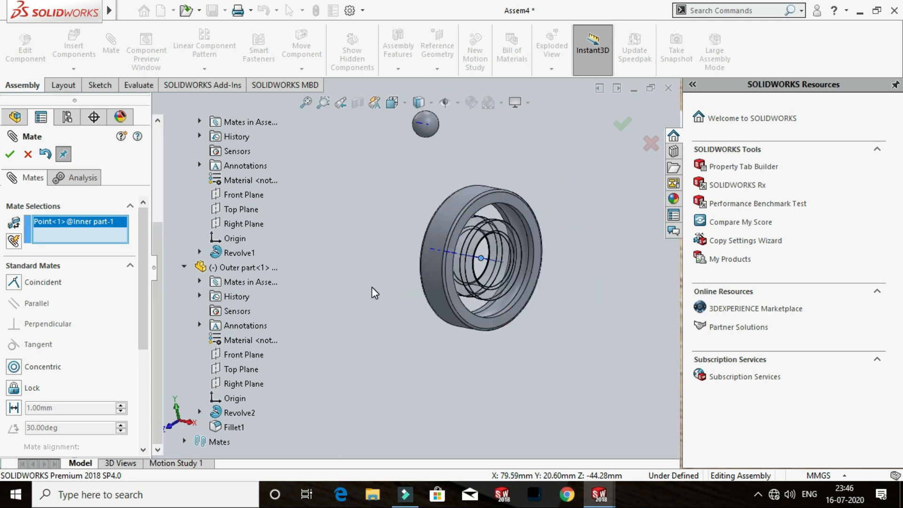
left_click(11, 154)
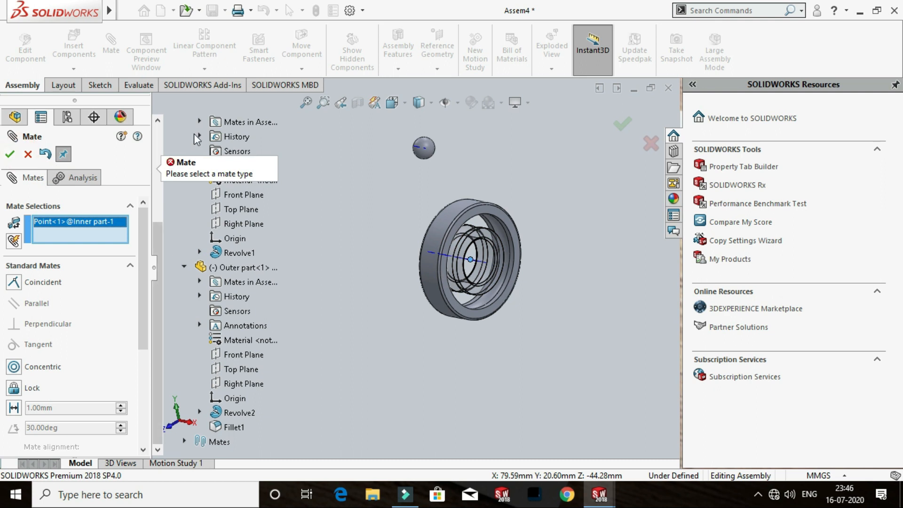
key("Escape")
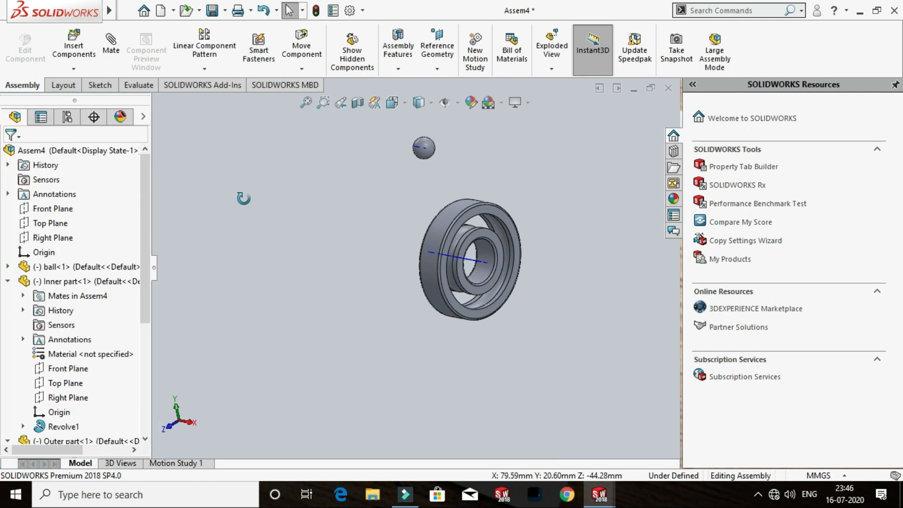
Move the ball from above the rings to an empty spot beside the outer ring
middle_click_drag(632, 263, 567, 249)
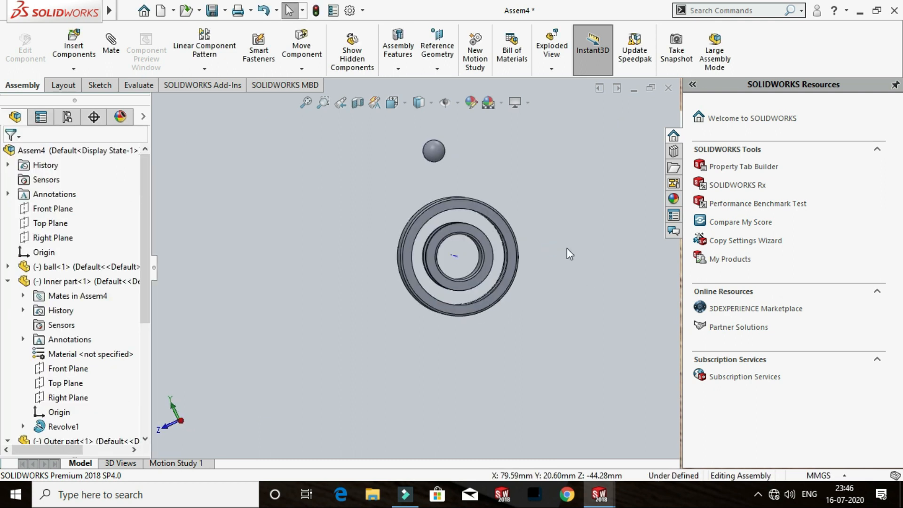
left_click(435, 152)
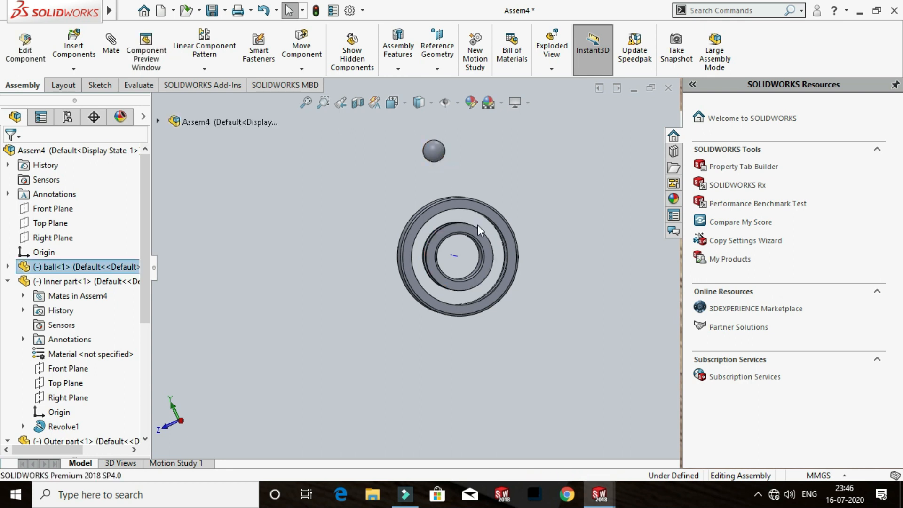
scroll(469, 213, "down", 3)
left_click(439, 176)
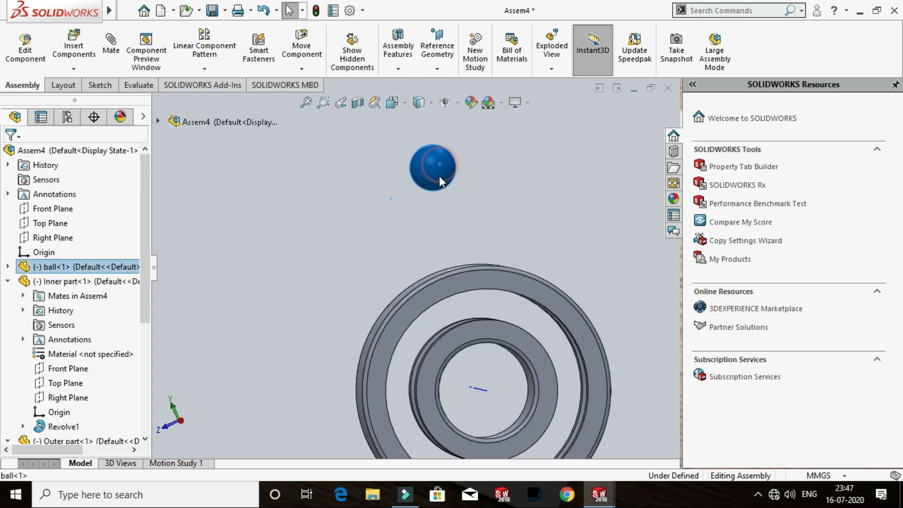
left_click_drag(451, 201, 324, 358)
scroll(492, 330, "up", 3)
middle_click_drag(524, 401, 368, 394)
left_click_drag(530, 328, 489, 367)
scroll(484, 348, "down", 4)
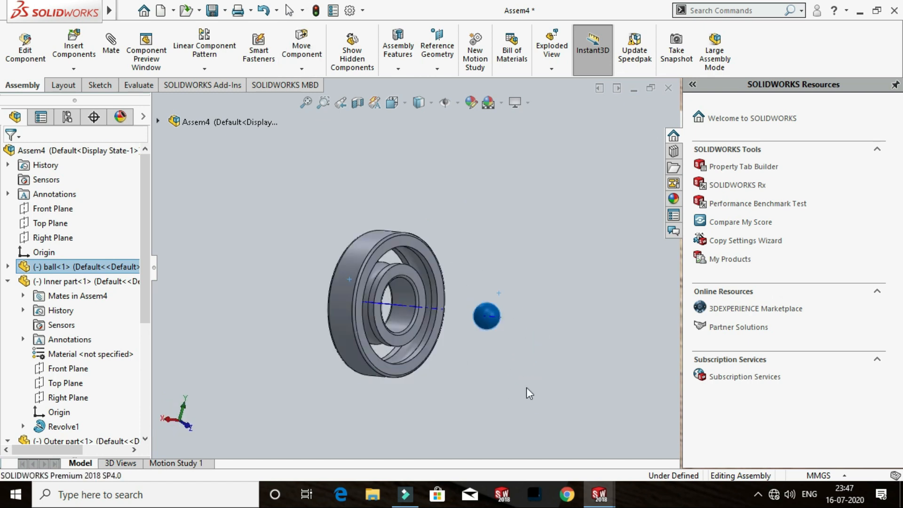
left_click(570, 294)
middle_click_drag(515, 337, 458, 255)
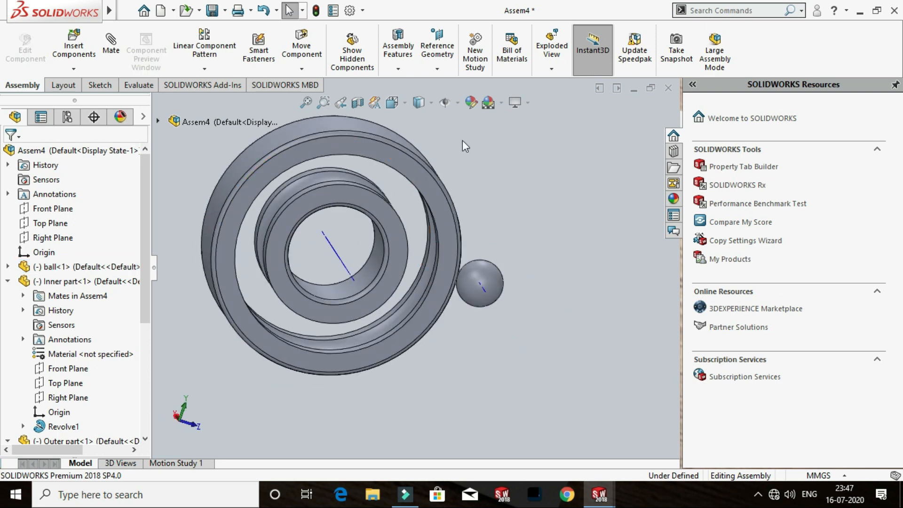
Turn off the display of temporary axes for the rings and the ball
scroll(417, 222, "up", 2)
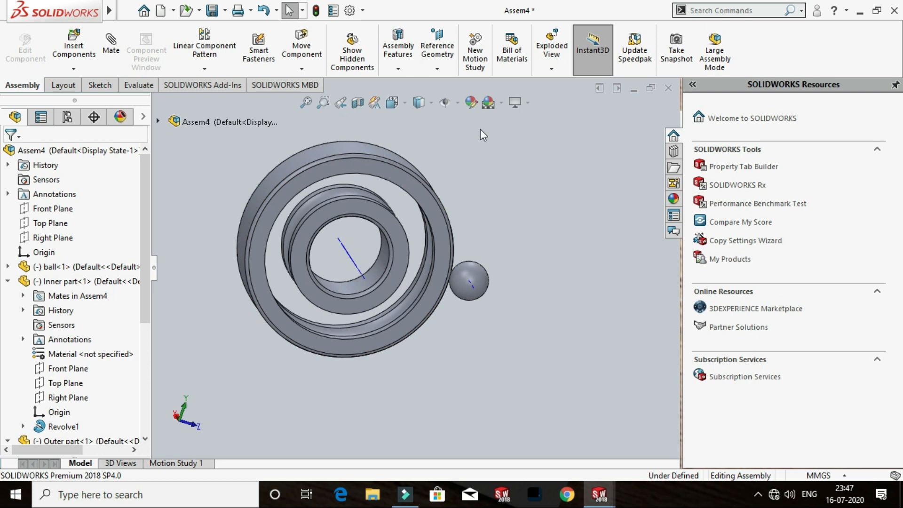
left_click(457, 103)
left_click(467, 139)
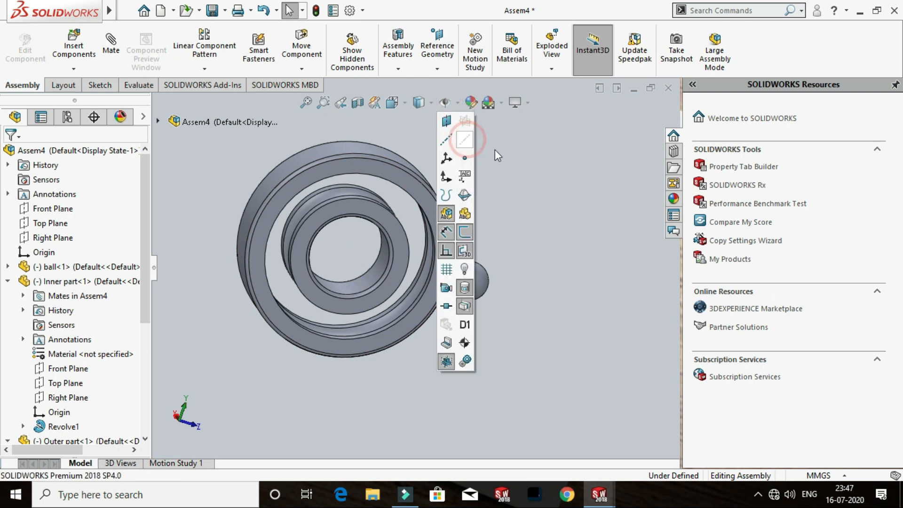
left_click(539, 156)
scroll(391, 284, "up", 2)
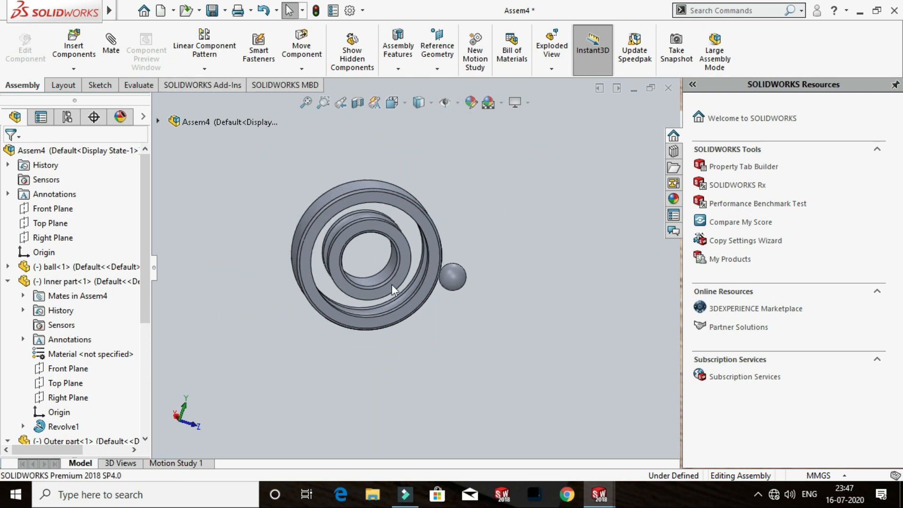
middle_click_drag(425, 309, 452, 292)
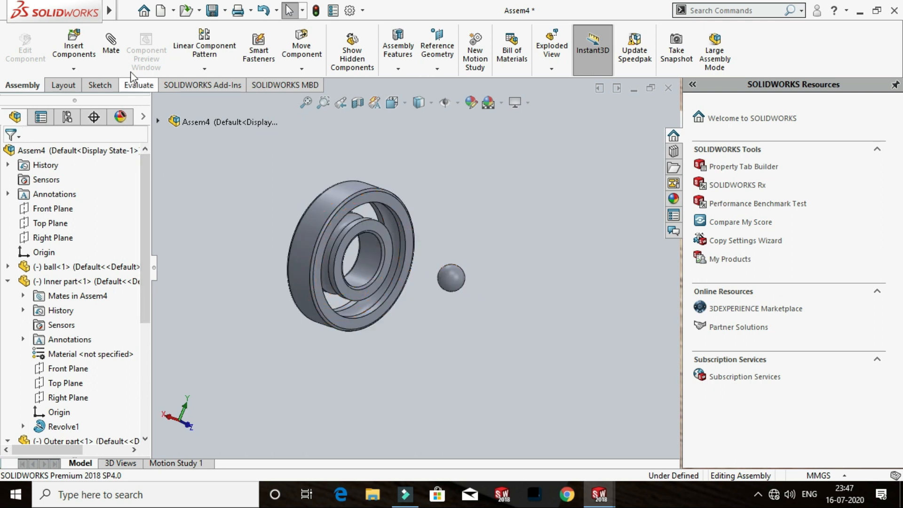
Mate the ball's Right Plane coincident with the inner part's Right Plane
left_click(111, 45)
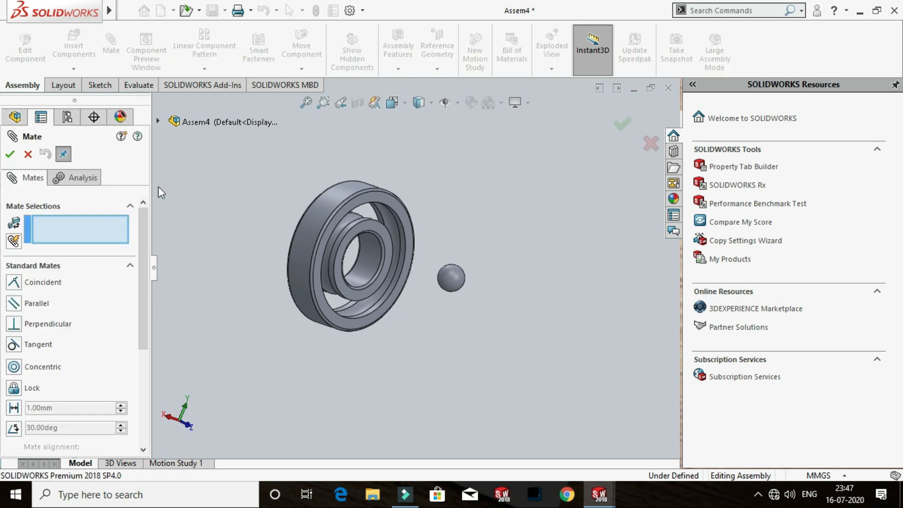
middle_click_drag(475, 284, 283, 292)
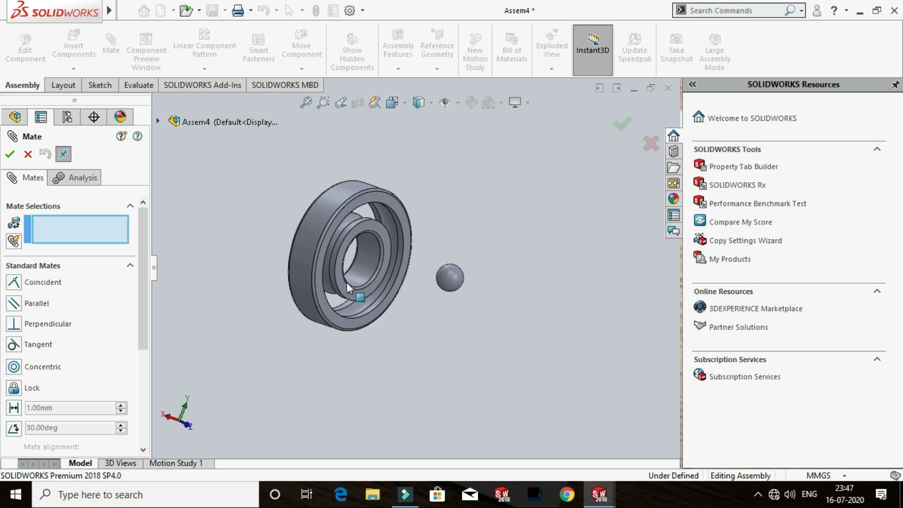
scroll(346, 282, "up", 1)
left_click(159, 121)
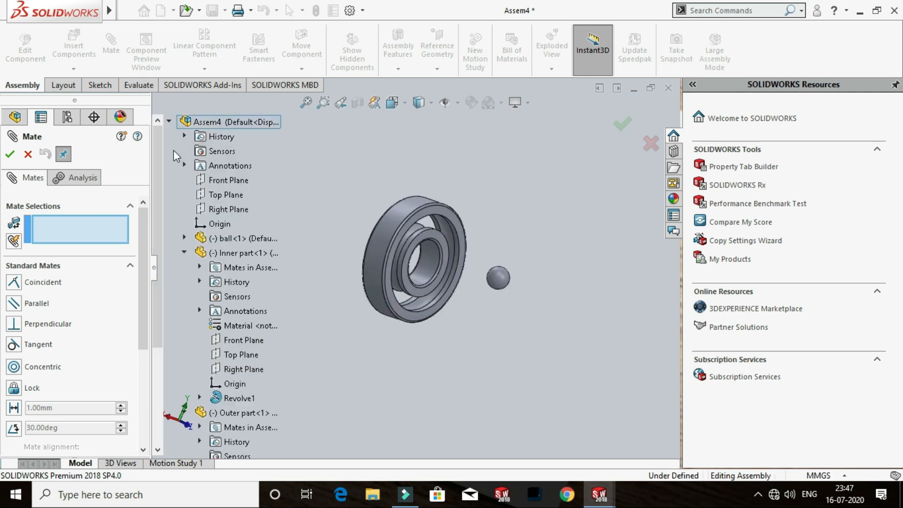
left_click(184, 238)
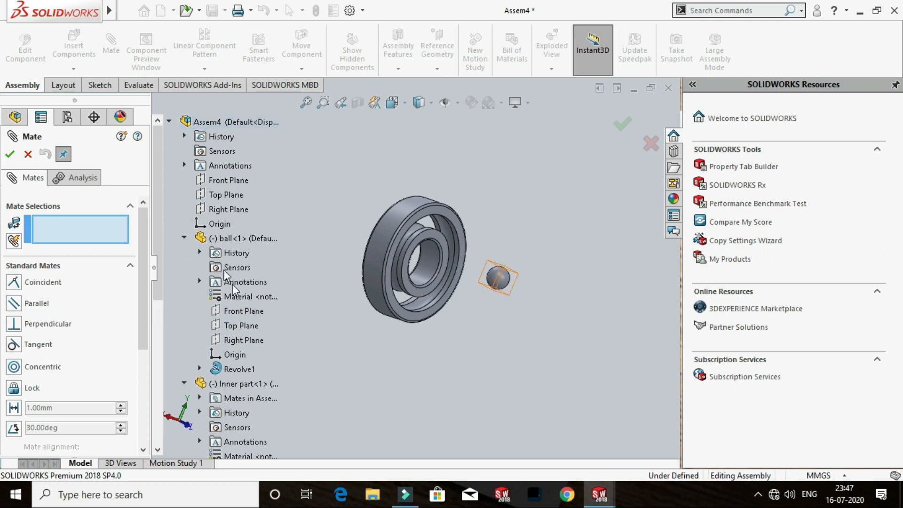
middle_click_drag(560, 316, 517, 322)
middle_click_drag(348, 347, 373, 348)
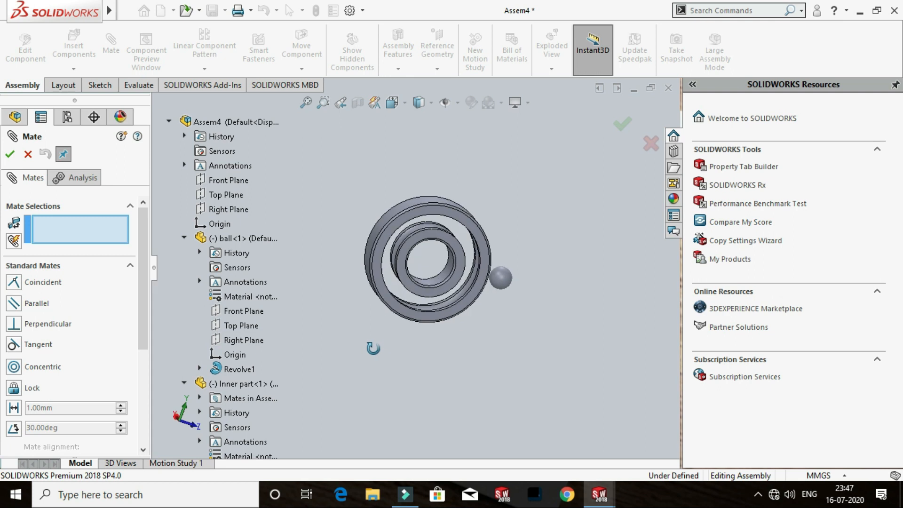
left_click(235, 339)
mouse_move(522, 322)
middle_mouse_down()
mouse_move(558, 322)
mouse_move(520, 326)
middle_mouse_up()
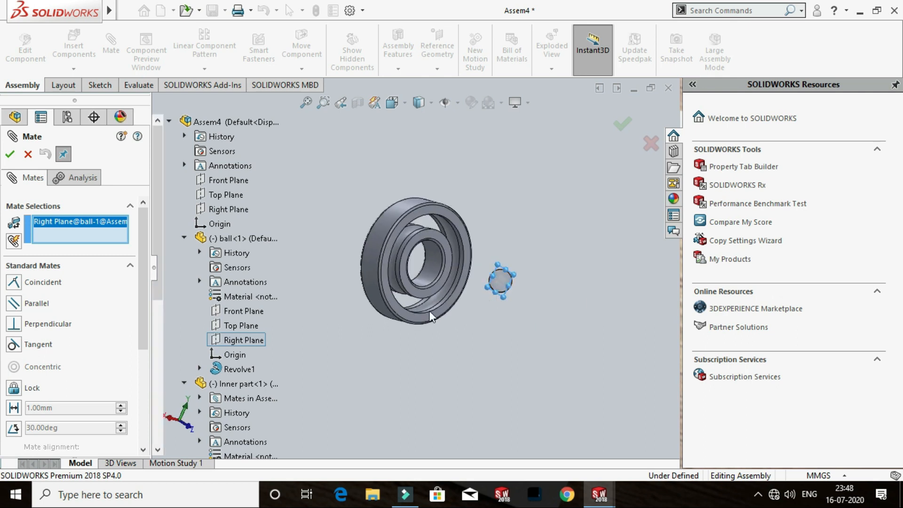
left_click(185, 384)
left_click(185, 384)
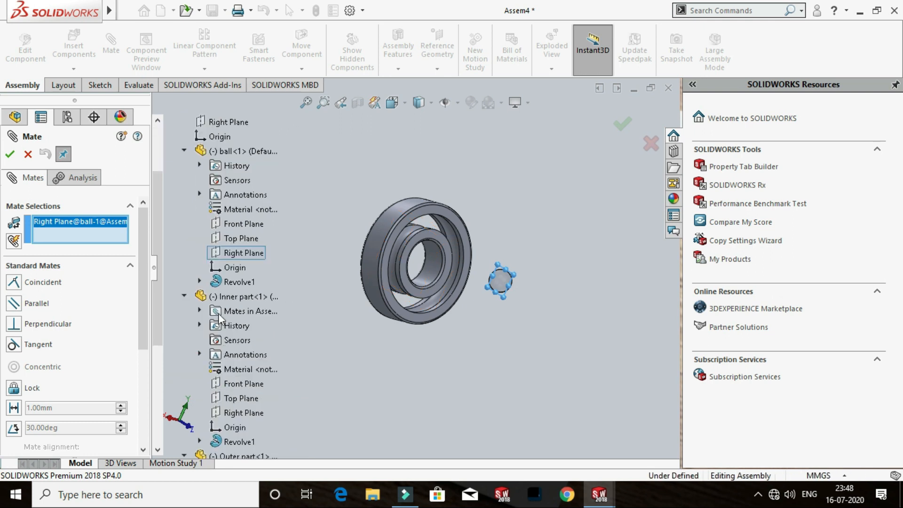
left_click(232, 412)
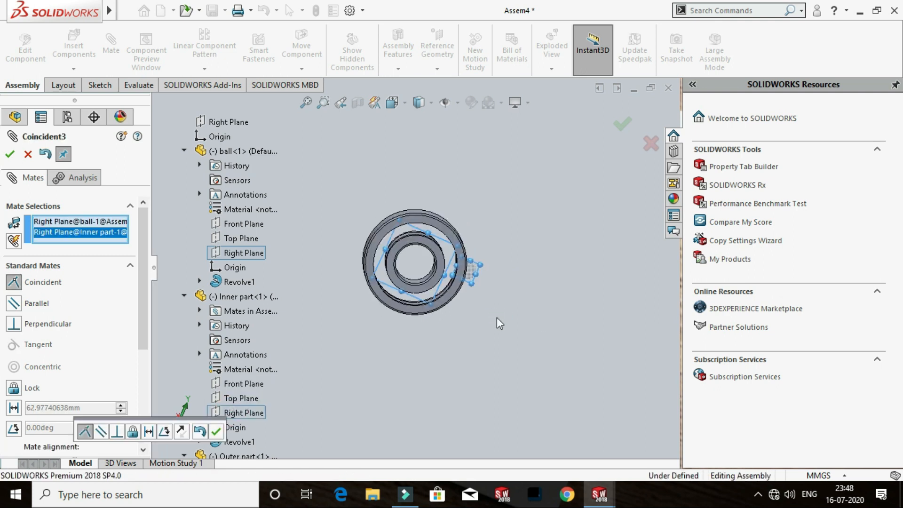
left_click(10, 154)
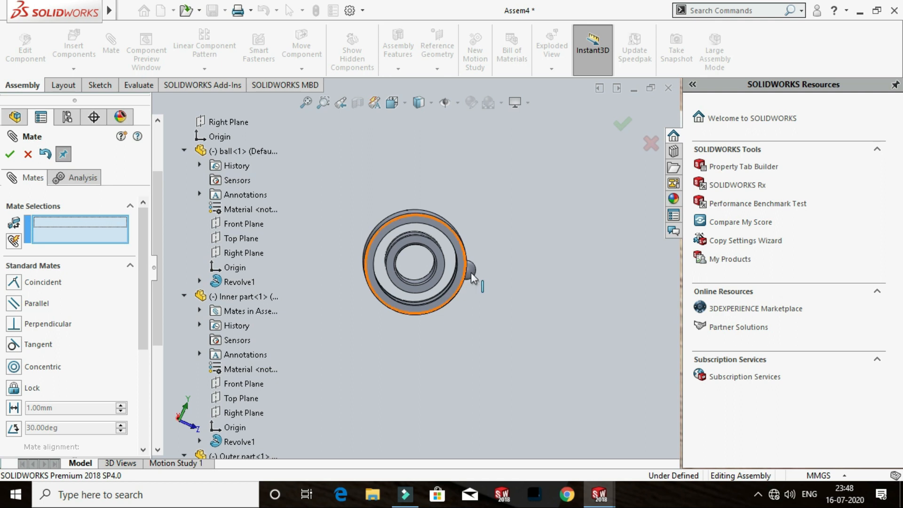
left_click(471, 276)
scroll(469, 278, "down", 2)
scroll(471, 278, "up", 1)
scroll(244, 197, "up", 2)
left_click(10, 154)
left_click(28, 155)
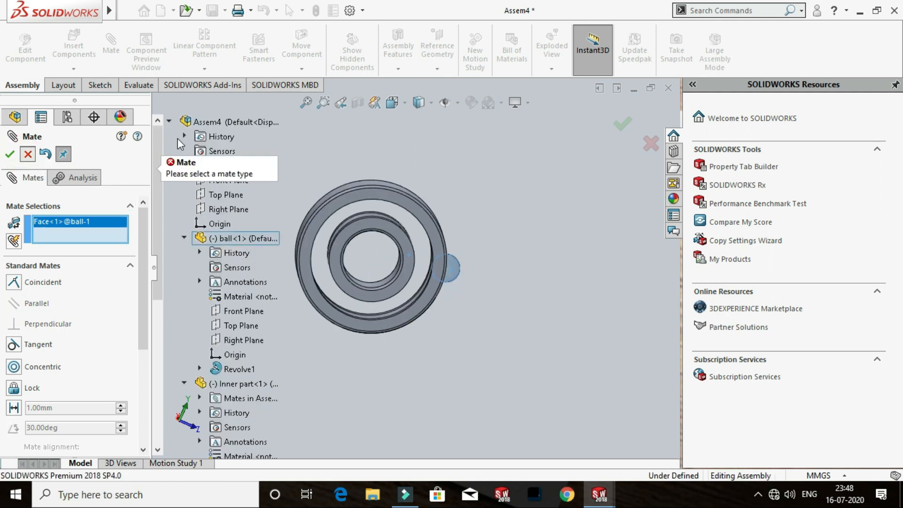
Move the ball from beside the outer ring into the middle of the inner ring's bore
mouse_move(445, 268)
left_mouse_down()
mouse_move(424, 298)
mouse_move(365, 300)
mouse_move(342, 267)
mouse_move(315, 346)
mouse_move(401, 289)
mouse_move(445, 307)
mouse_move(445, 269)
left_mouse_up()
middle_click_drag(451, 279, 446, 272)
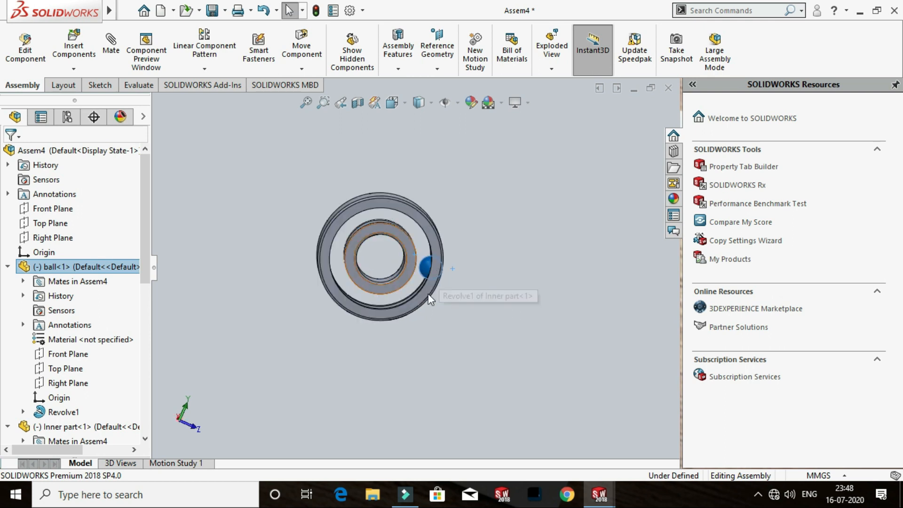
left_click(470, 322)
middle_click_drag(471, 322, 423, 272)
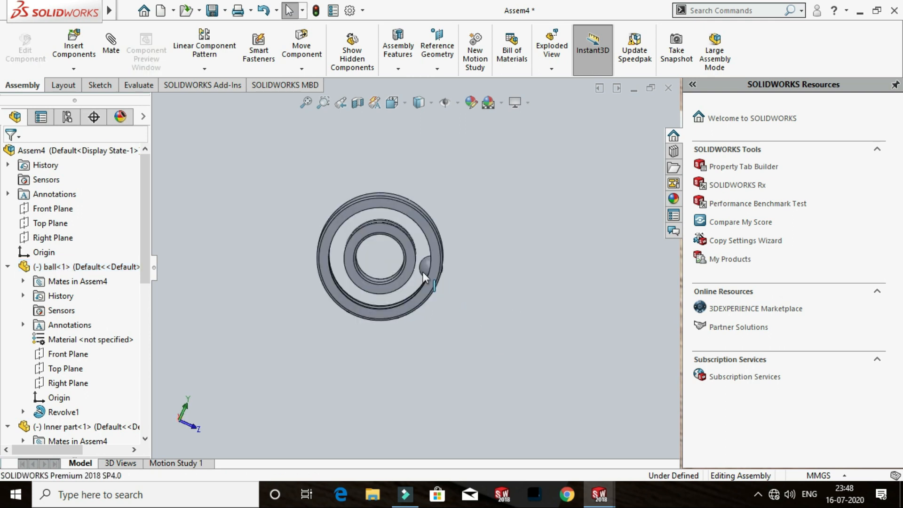
left_click_drag(501, 269, 401, 245)
scroll(383, 276, "down", 3)
left_click(380, 258)
left_click(557, 215)
middle_click_drag(208, 202, 227, 195)
Mate the ball's face tangent to the grooved outer face of the inner part and finish mating
left_click(392, 233)
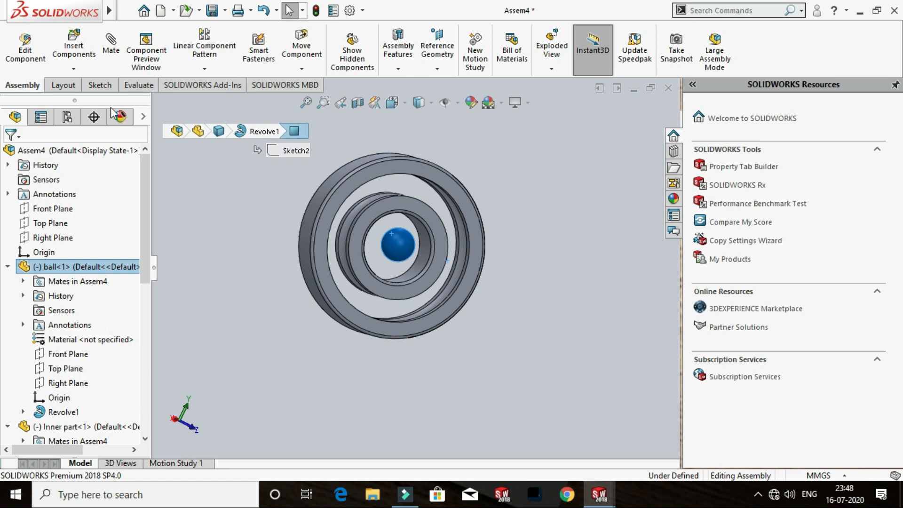
left_click(111, 47)
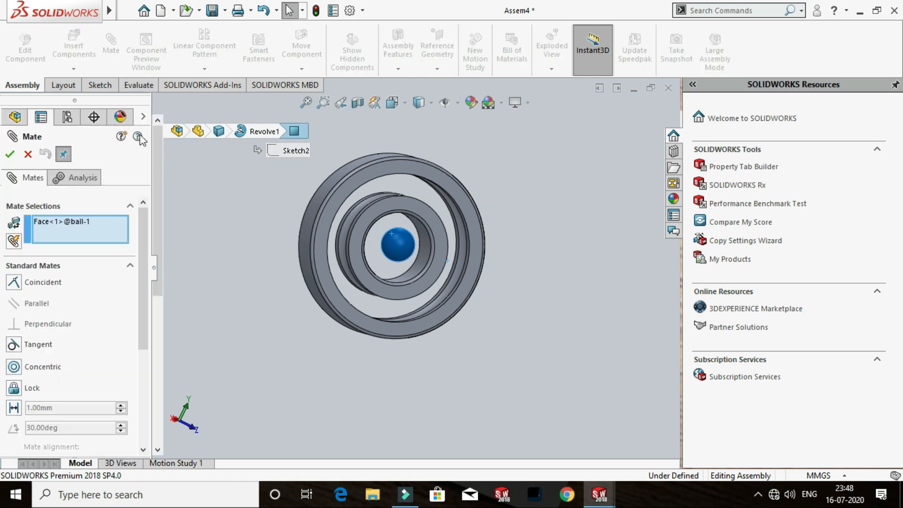
middle_click_drag(393, 212, 380, 207)
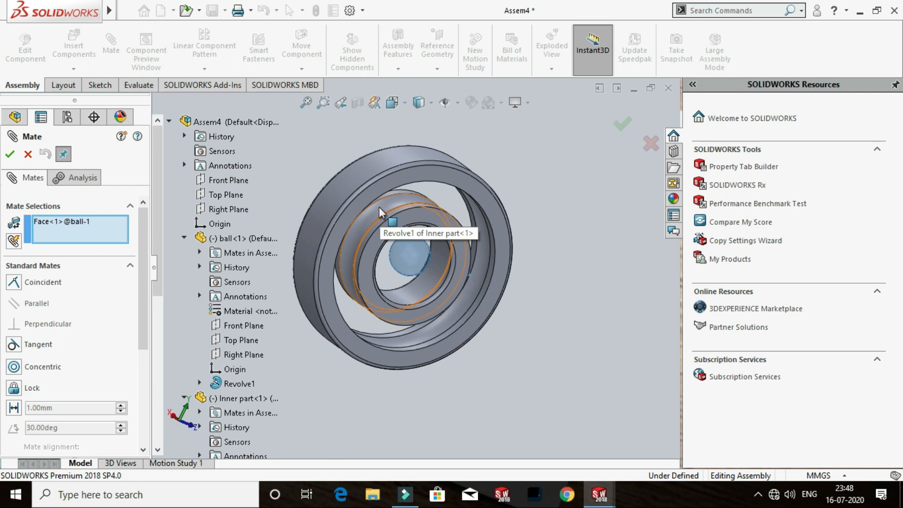
left_click(377, 207)
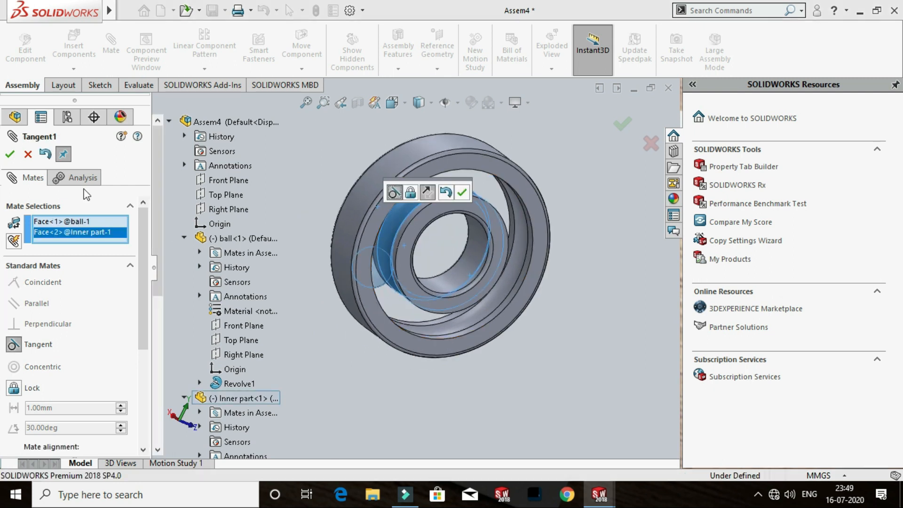
left_click(10, 155)
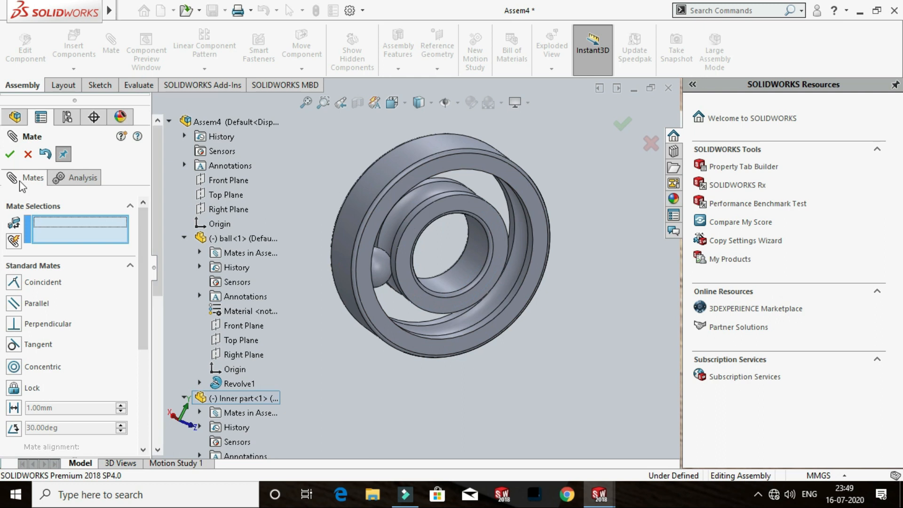
left_click(12, 159)
Move the ball around the inner ring's groove to the ring's upper side
middle_click_drag(481, 239, 477, 272)
left_click_drag(367, 266, 340, 239)
left_click(498, 231)
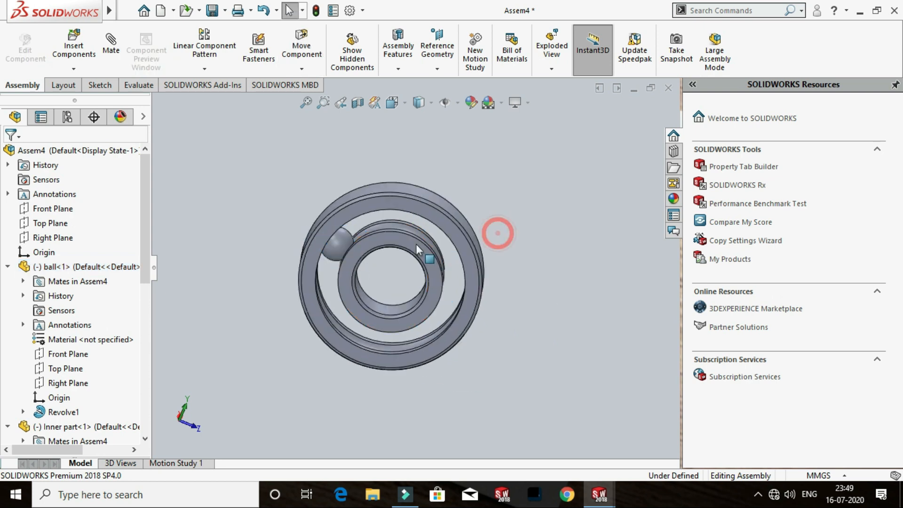
Fix the outer part in place in the assembly
left_click(414, 245)
left_click(413, 204)
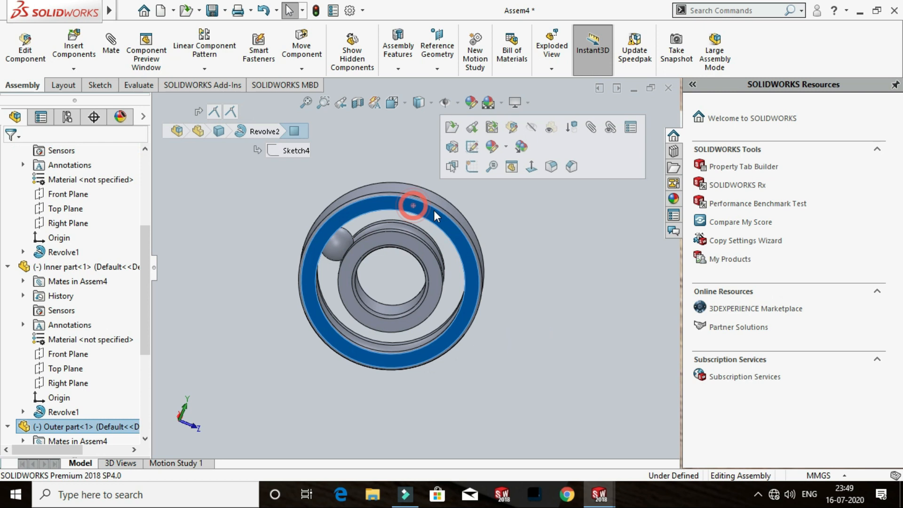
right_click(433, 211)
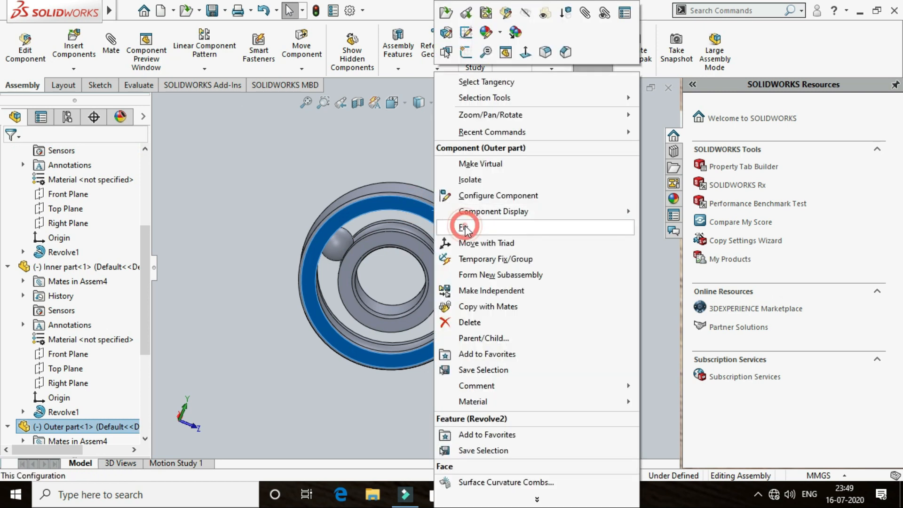
left_click(472, 230)
Test the ball's motion by moving it back and forth around the inner ring's groove
middle_click_drag(474, 230, 503, 243)
scroll(433, 303, "up", 3)
middle_click_drag(430, 304, 400, 254)
left_click_drag(371, 251, 418, 308)
left_click_drag(379, 247, 381, 244)
middle_click_drag(508, 276, 548, 278)
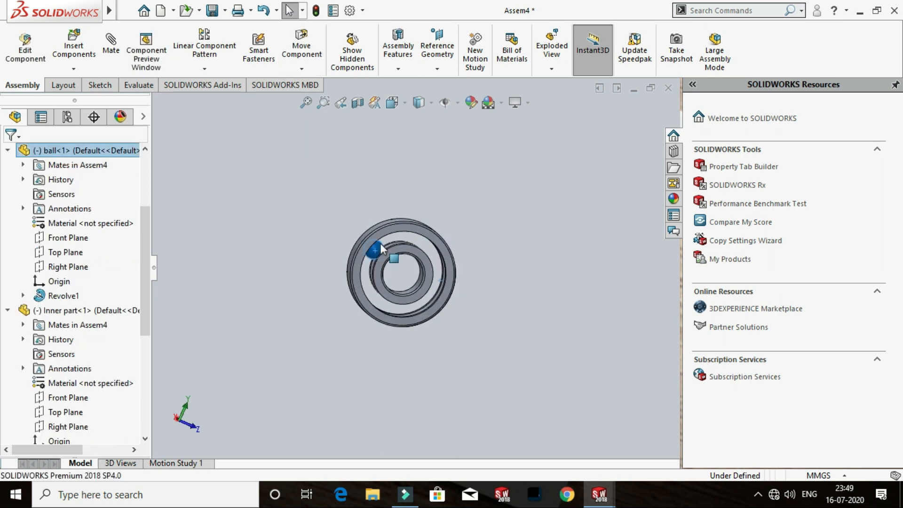
scroll(378, 245, "down", 5)
scroll(395, 255, "up", 2)
mouse_move(398, 254)
left_mouse_down()
mouse_move(487, 258)
mouse_move(385, 258)
mouse_move(403, 328)
mouse_move(446, 225)
mouse_move(447, 255)
left_mouse_up()
mouse_move(497, 294)
left_mouse_down()
mouse_move(495, 325)
mouse_move(403, 247)
left_mouse_up()
left_click(573, 191)
middle_click_drag(529, 233, 519, 237)
scroll(504, 274, "up", 1)
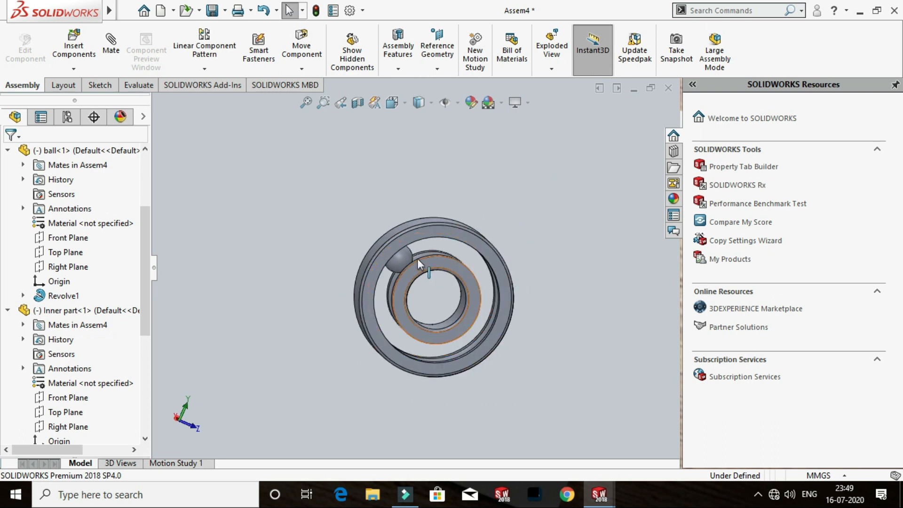
left_click(404, 259)
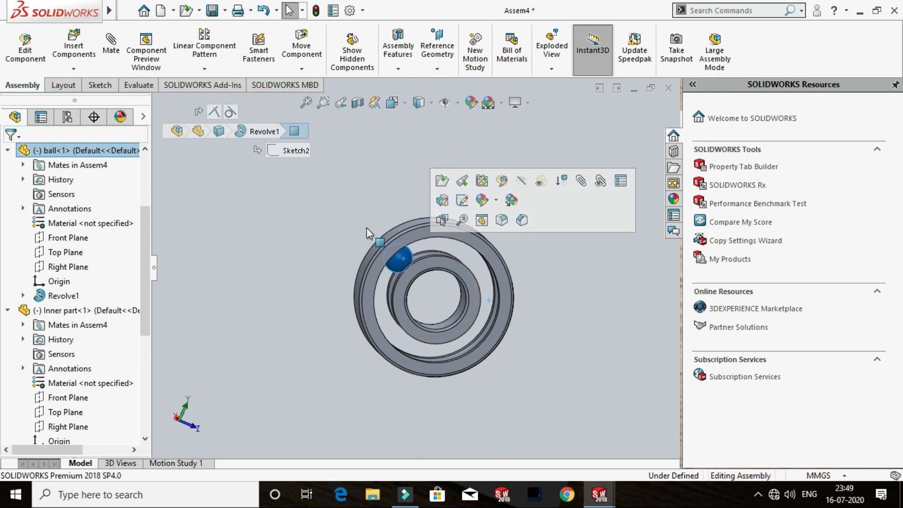
left_click(377, 207)
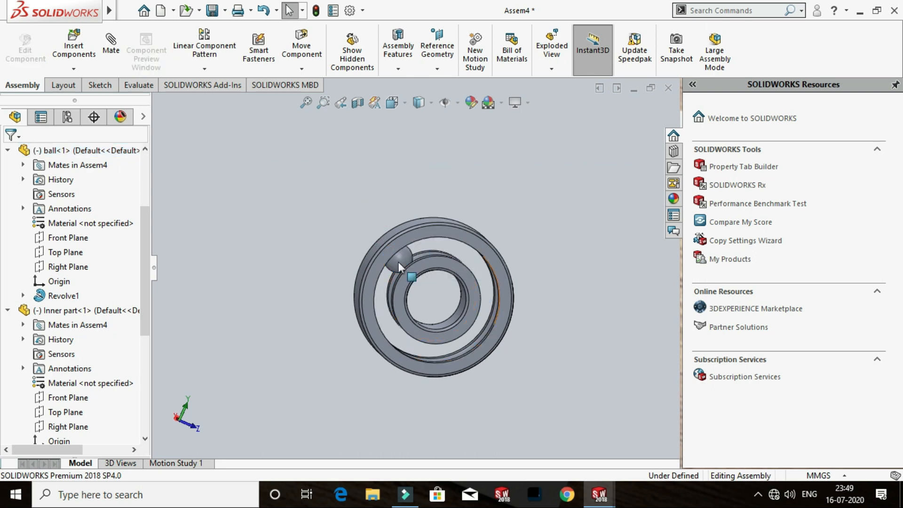
Start a circular component pattern and turn on the display of temporary axes
middle_click_drag(577, 193, 560, 194)
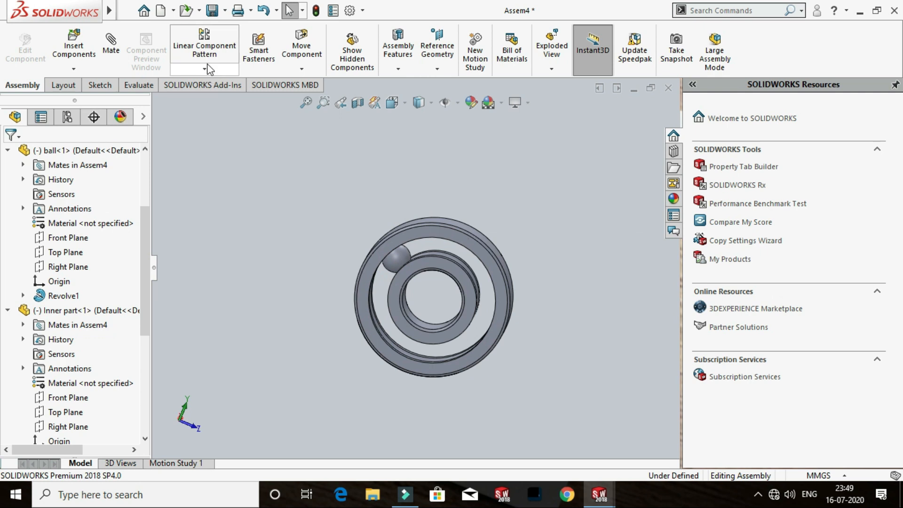
left_click(210, 67)
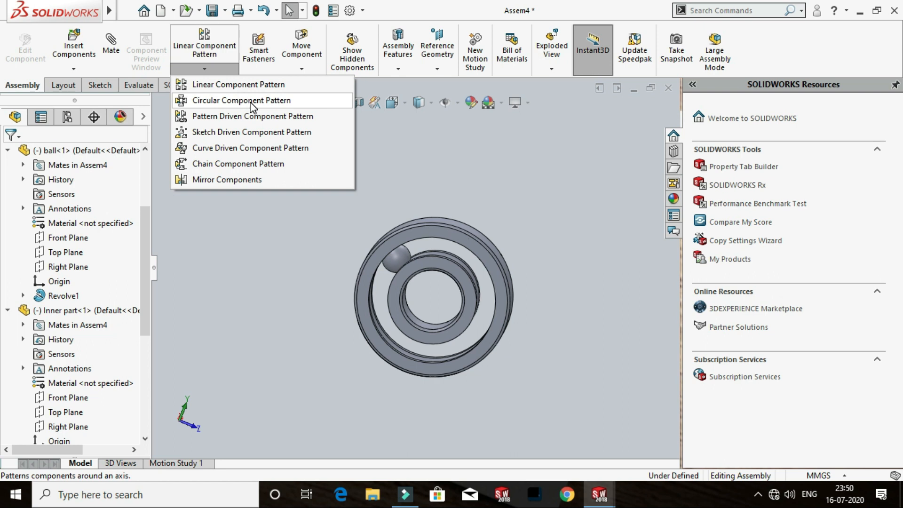
left_click(289, 106)
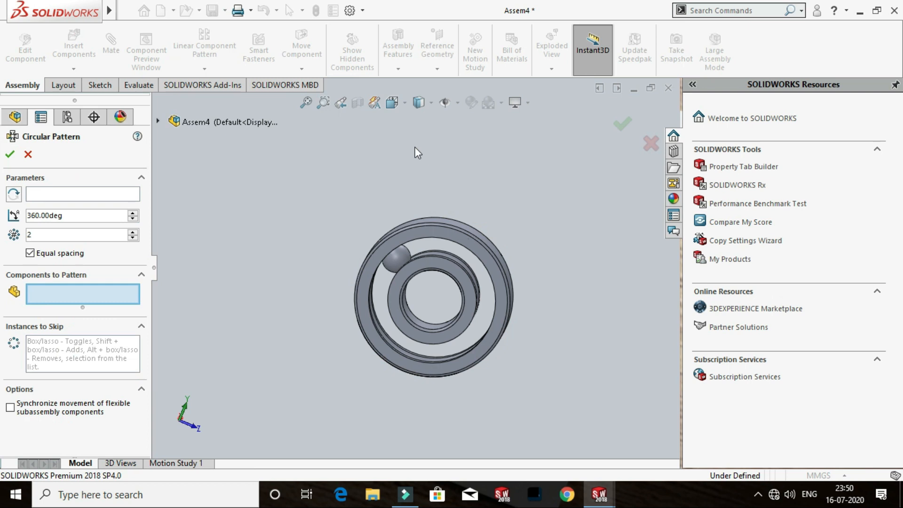
left_click(458, 105)
left_click(459, 105)
left_click(459, 105)
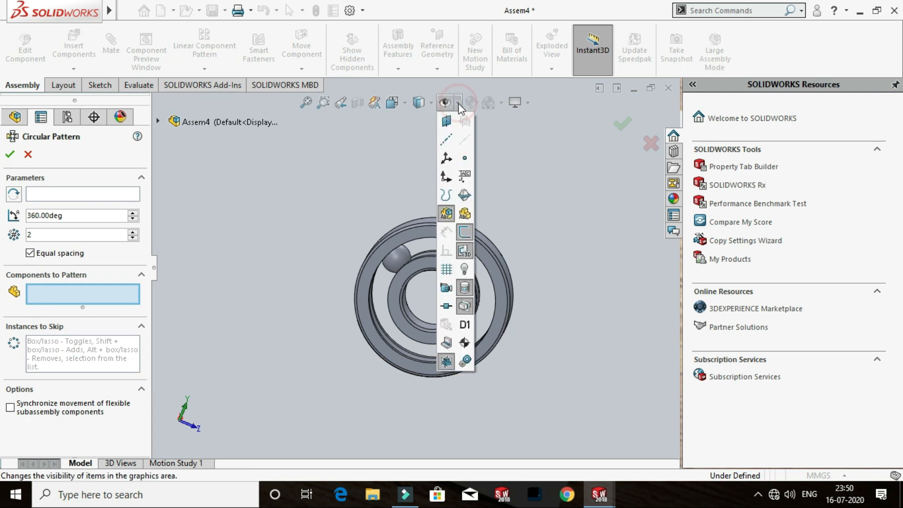
left_click(464, 140)
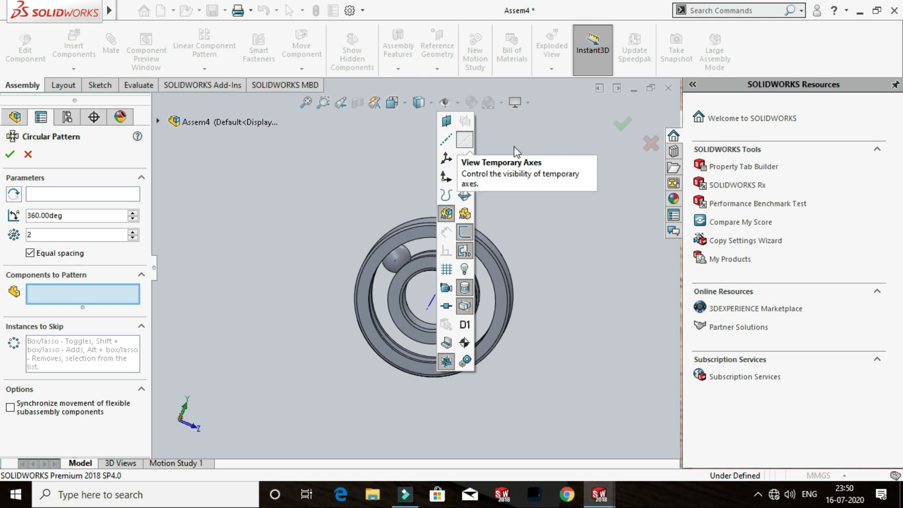
left_click(538, 140)
middle_click_drag(537, 228, 558, 231)
scroll(447, 285, "down", 1)
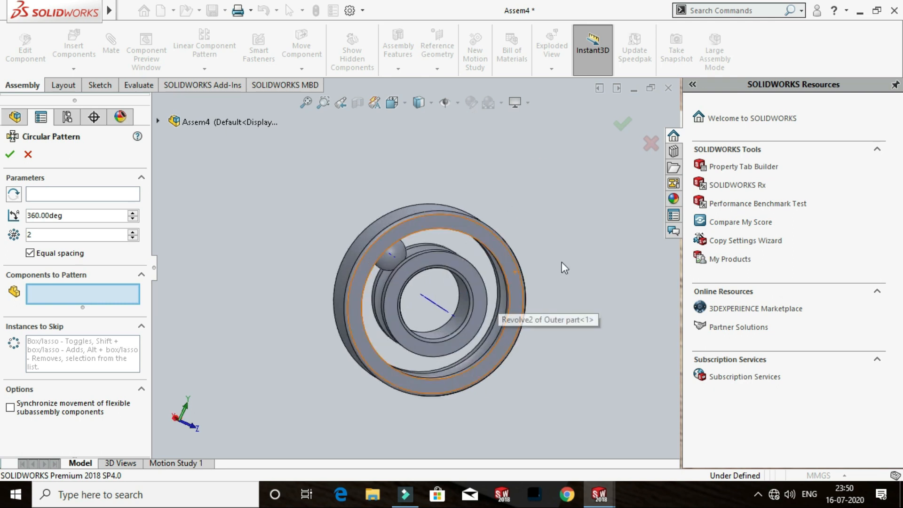
middle_click_drag(561, 262, 541, 263)
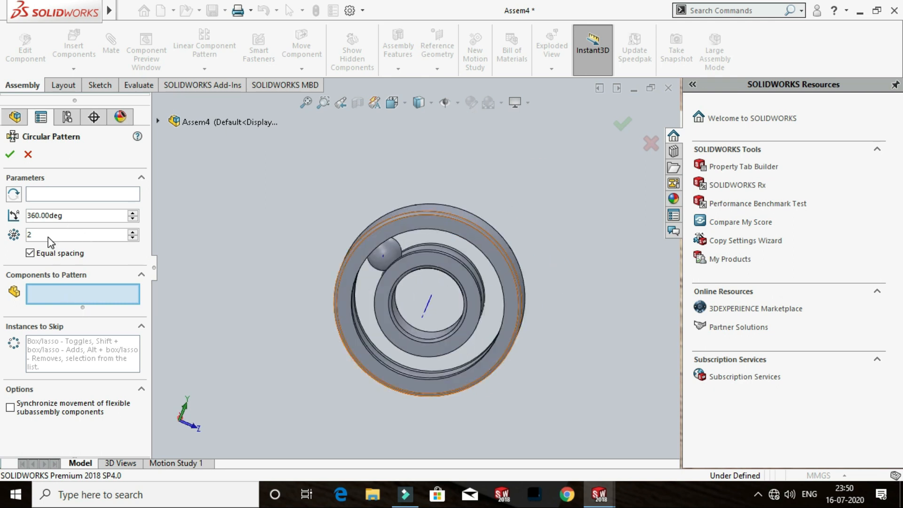
Define the circular component pattern with the inner part's central axis as rotation axis and the ball as the component to pattern
left_click(57, 193)
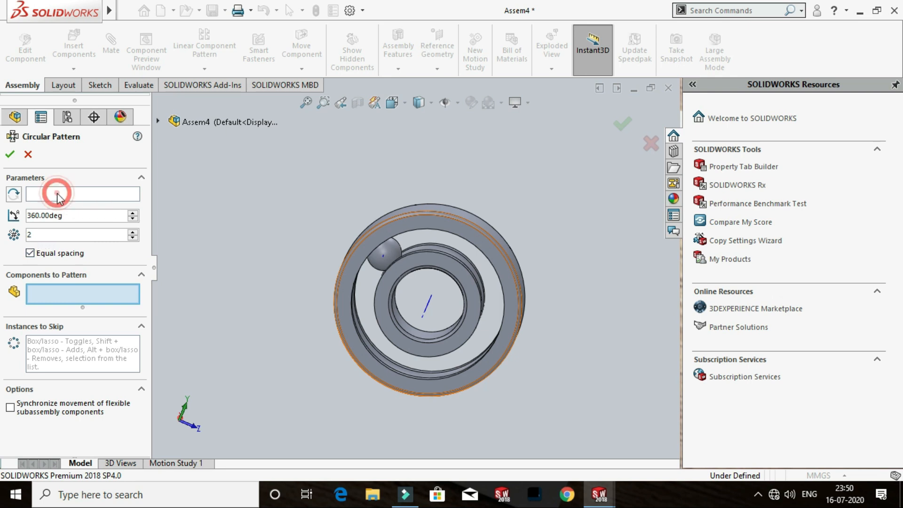
middle_click_drag(536, 246, 552, 242)
scroll(432, 343, "down", 3)
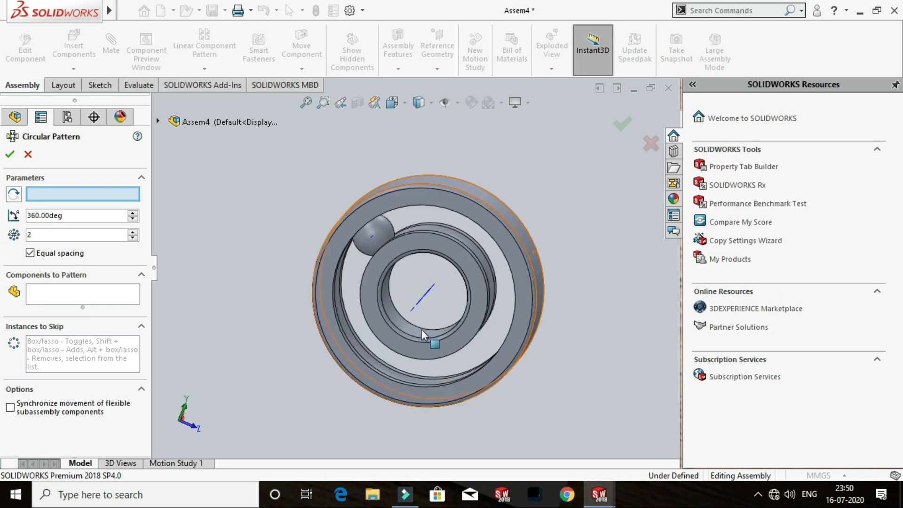
left_click(426, 286)
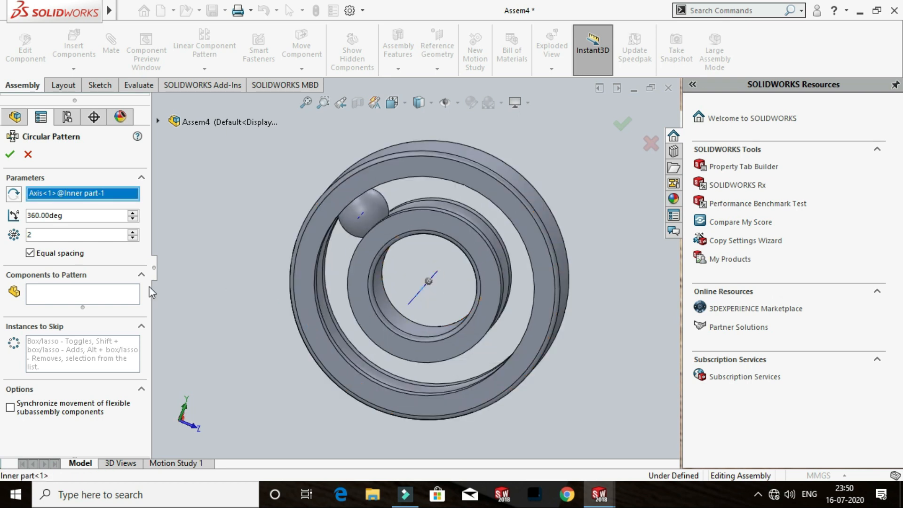
left_click(116, 297)
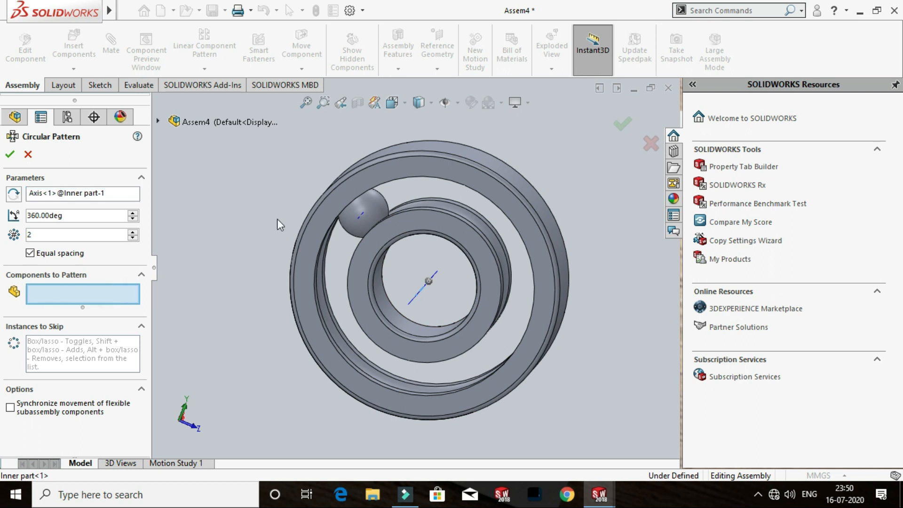
left_click(377, 206)
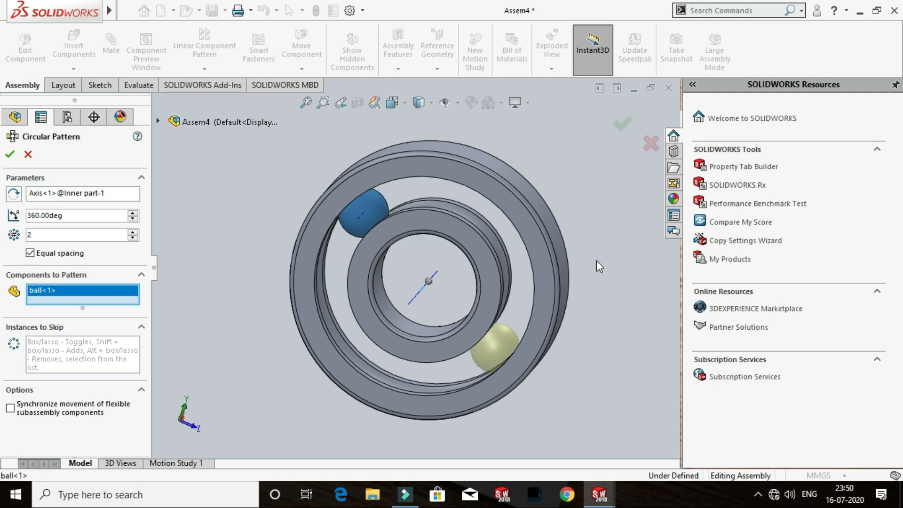
Set the circular pattern to 8 equally spaced ball instances over 360 degrees and create it
double_click(30, 235)
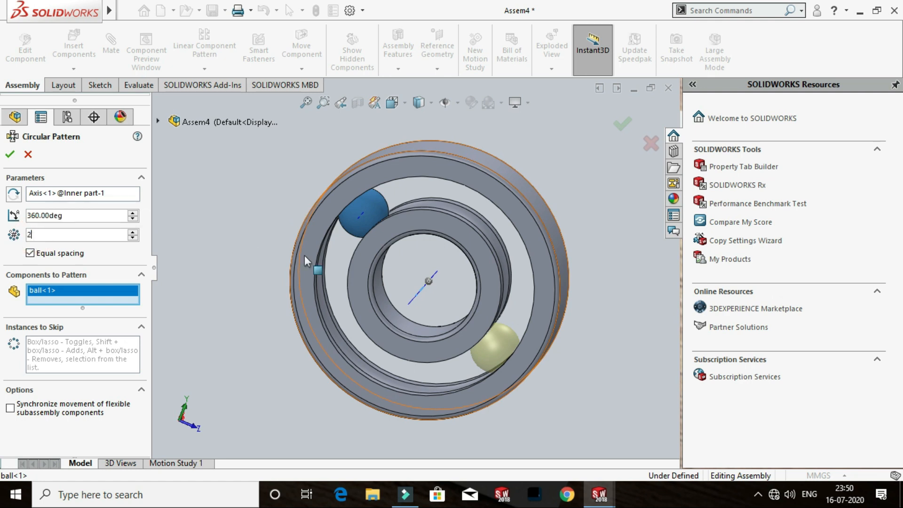
left_click(42, 235)
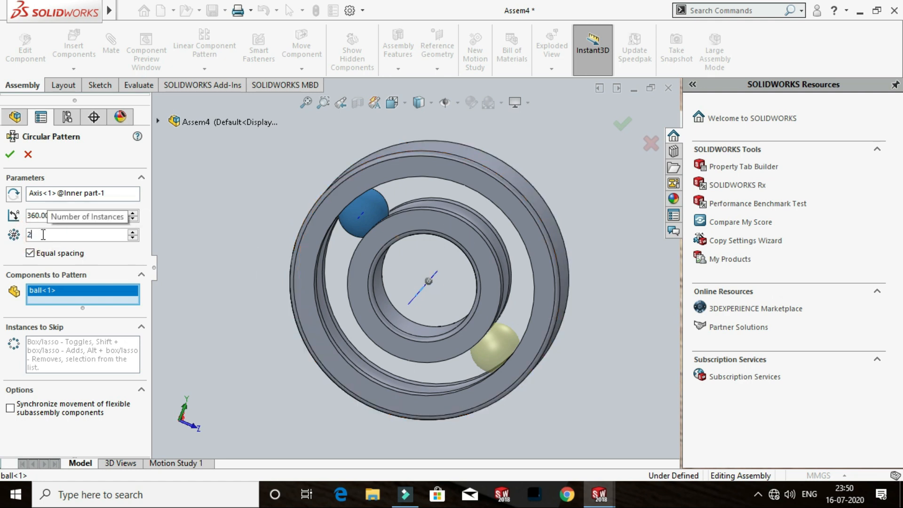
key("BackSpace")
type("8")
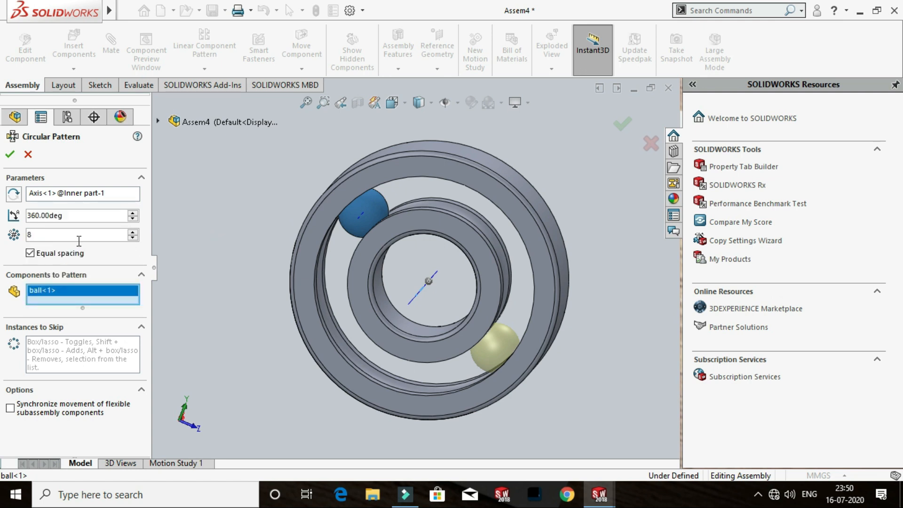
left_click(9, 157)
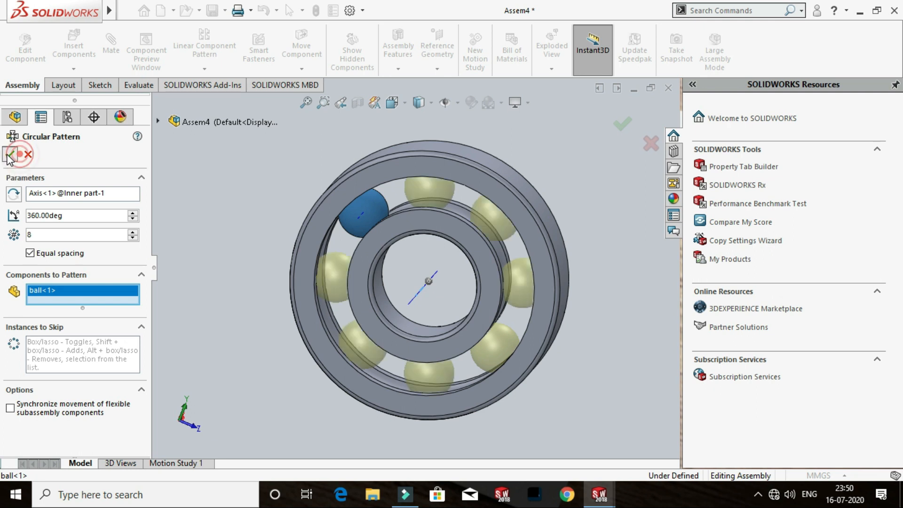
Turn off the display of temporary axes in the bearing assembly
mouse_move(581, 224)
middle_mouse_down()
mouse_move(579, 169)
mouse_move(470, 279)
mouse_move(500, 278)
middle_mouse_up()
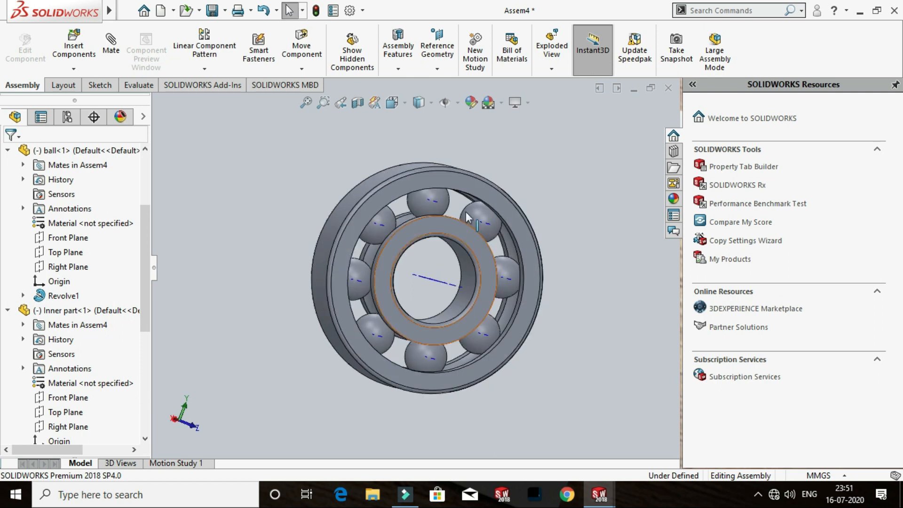
left_click(458, 105)
left_click(463, 143)
left_click(557, 159)
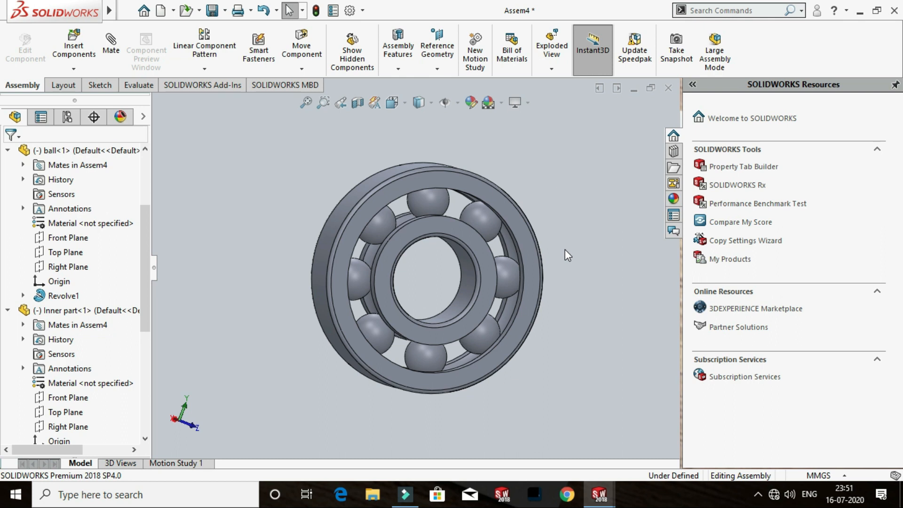
scroll(568, 255, "down", 1)
scroll(572, 256, "up", 1)
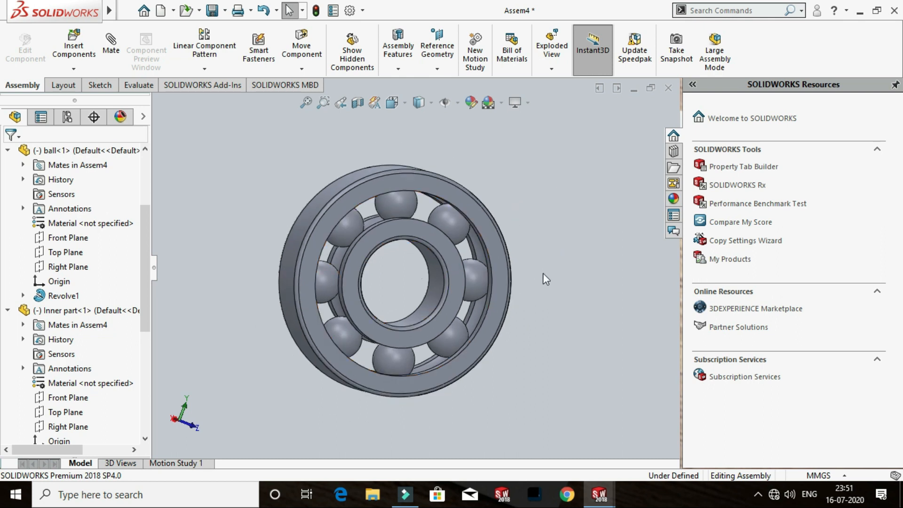
Test the motion of the patterned balls by moving individual balls around the groove between the two rings
middle_click_drag(456, 248, 471, 235)
left_click(560, 269)
left_click_drag(407, 213, 442, 325)
mouse_move(550, 284)
middle_mouse_down()
mouse_move(535, 280)
mouse_move(549, 275)
mouse_move(534, 278)
middle_mouse_up()
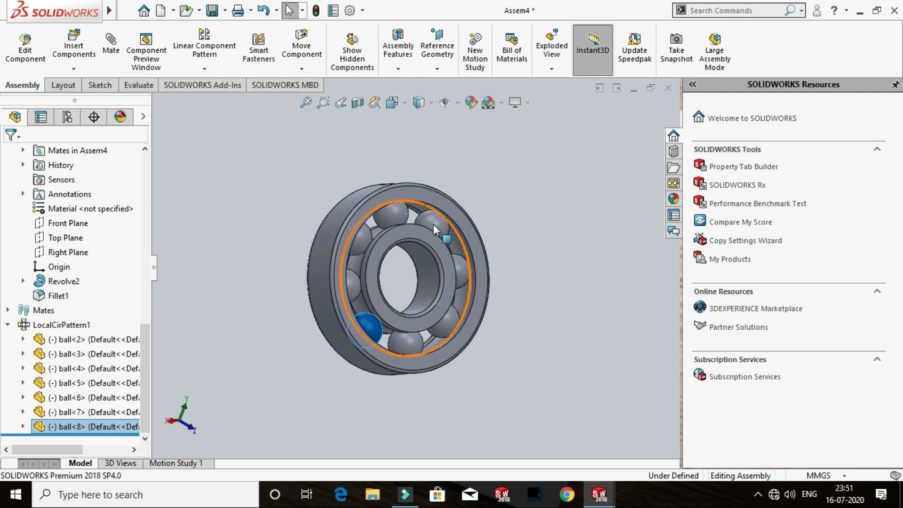
middle_click_drag(513, 211, 475, 217)
left_click(518, 205)
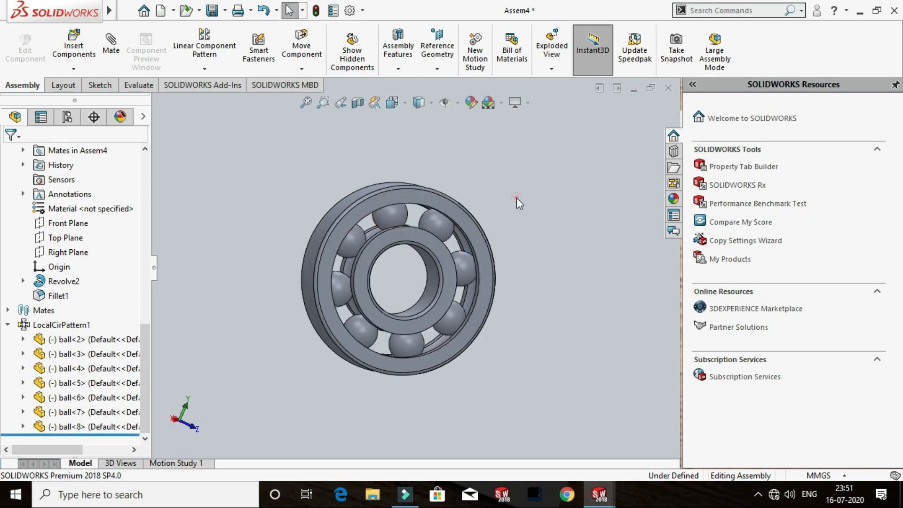
mouse_move(544, 238)
middle_mouse_down()
mouse_move(562, 233)
mouse_move(539, 212)
mouse_move(558, 244)
middle_mouse_up()
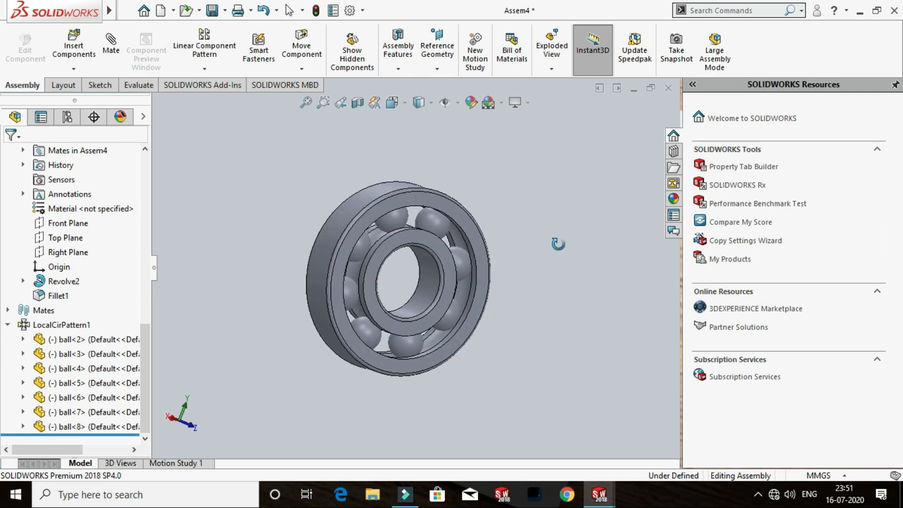
left_click_drag(395, 221, 464, 259)
scroll(559, 234, "up", 1)
middle_click_drag(558, 234, 495, 242)
scroll(521, 241, "down", 1)
left_click(538, 244)
left_click_drag(390, 220, 458, 266)
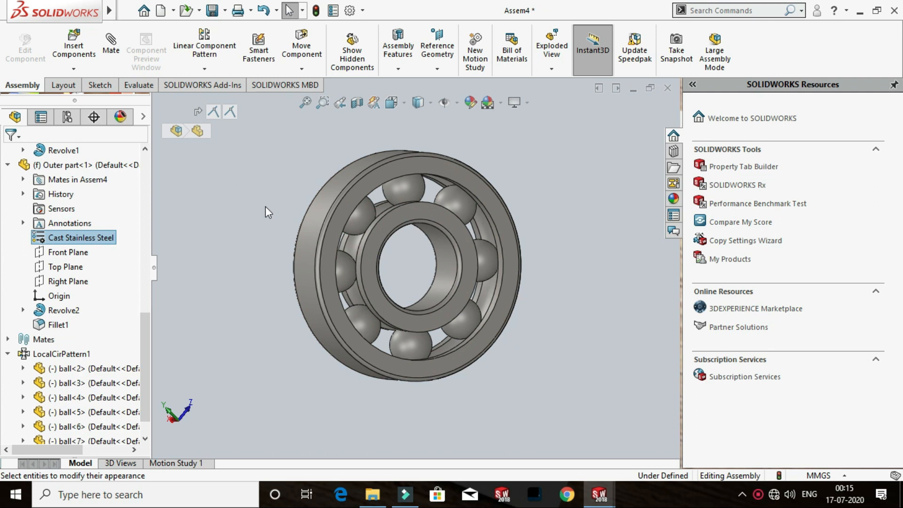
Examine the completed bearing assembly with its rings and balls from close up and at a slight angle
scroll(426, 266, "down", 3)
scroll(434, 179, "down", 1)
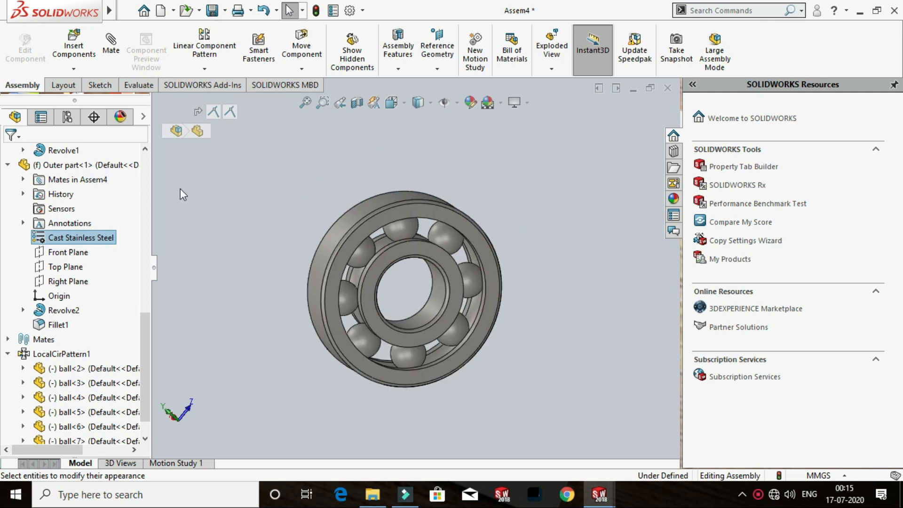
scroll(511, 251, "down", 1)
middle_click_drag(512, 248, 519, 248)
scroll(343, 299, "up", 2)
scroll(349, 295, "down", 2)
left_click(566, 212)
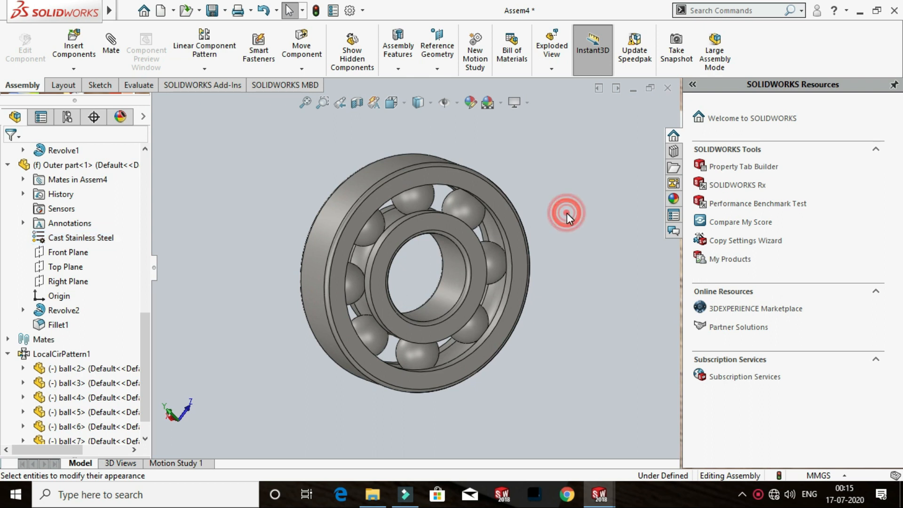